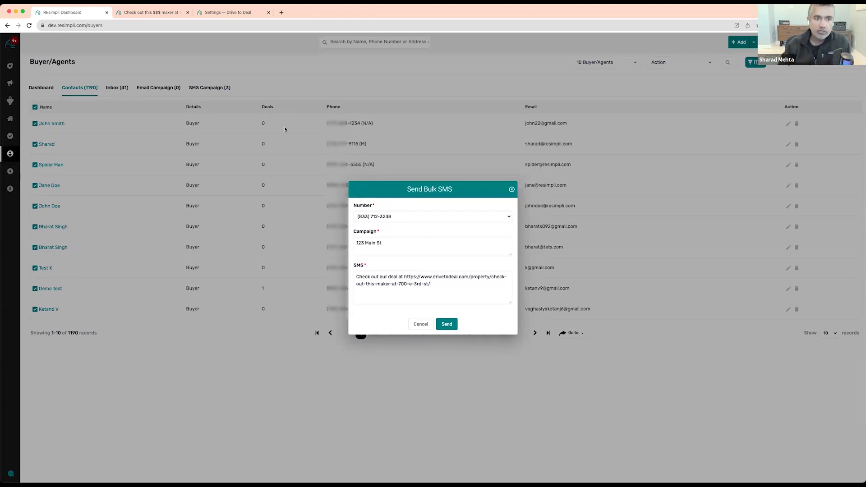
Step: Check the published property page on the drivetodeal.com tab
left_click(151, 12)
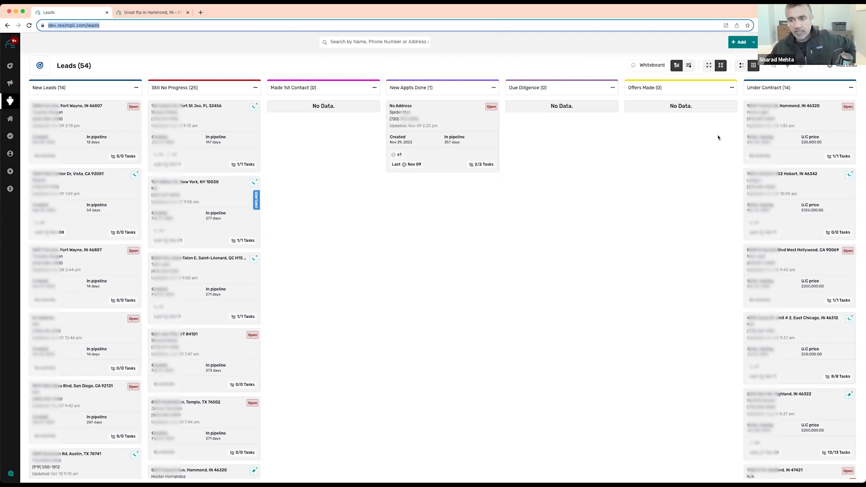
Step: Open the Under Contract Hammond, IN lead and keep Wholesale - Assignment Contract as its exit strategy
left_click(776, 107)
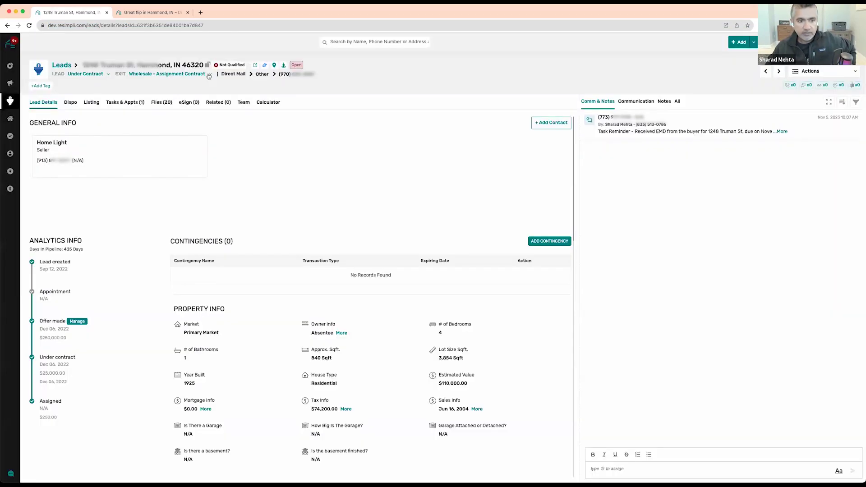
left_click(210, 74)
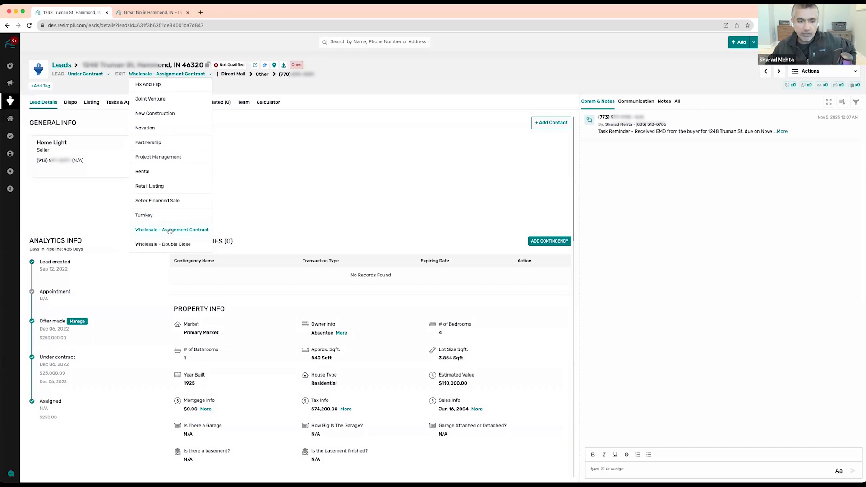
left_click(171, 246)
left_click(284, 156)
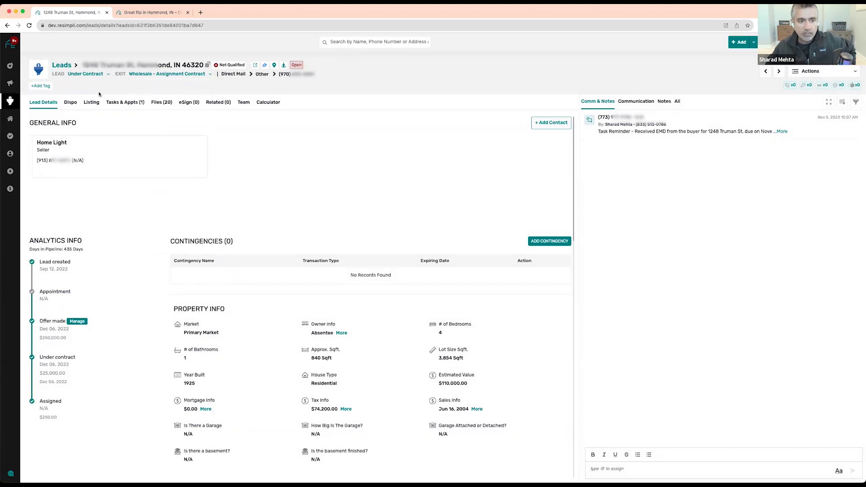
Step: Open the Listing form and review the $133,000 minimum offer, $140,000 buy-now price and 11/30/2023 deadline
left_click(92, 104)
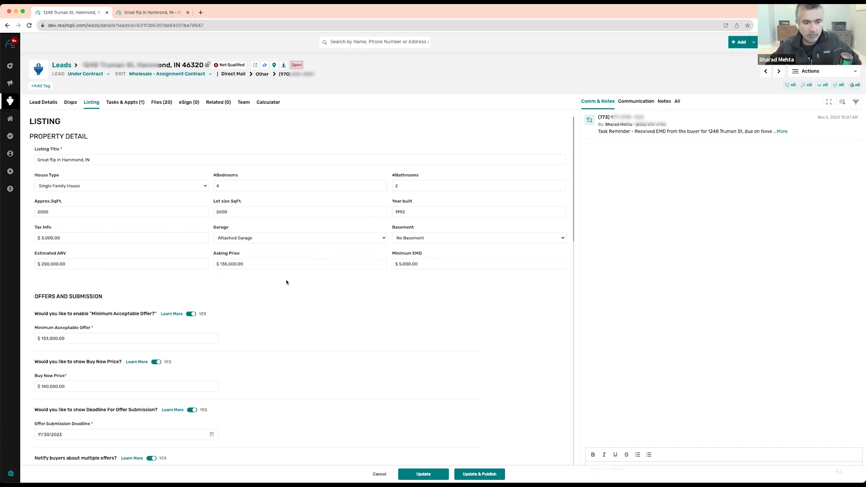
scroll(276, 284, "down", 3)
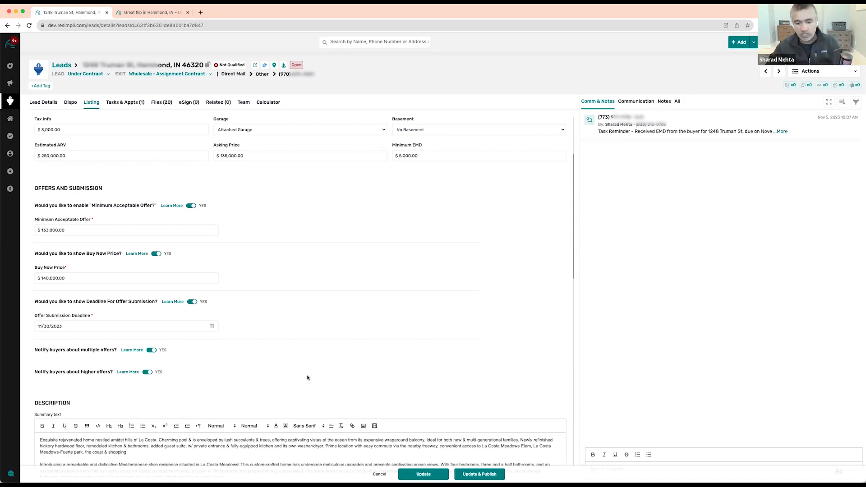
Step: Scroll down to Pictures and Videos and bring up the Add Picture And Videos dialog
scroll(308, 377, "down", 2)
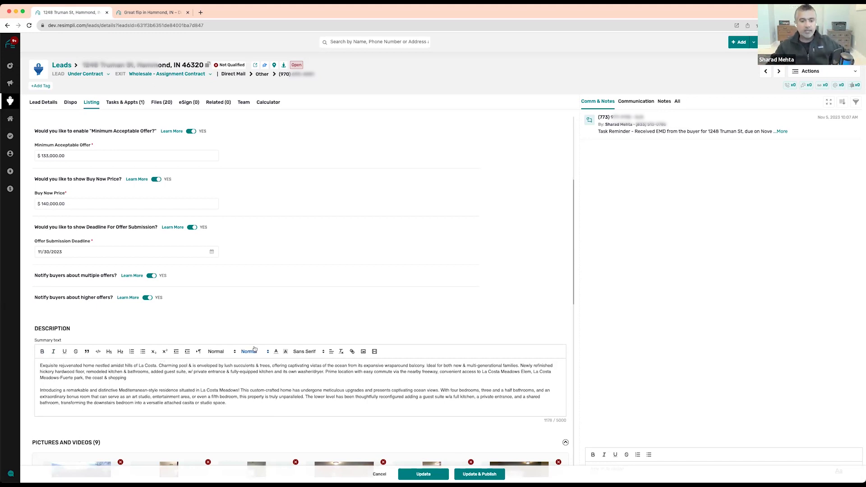
scroll(254, 348, "down", 2)
scroll(254, 349, "down", 5)
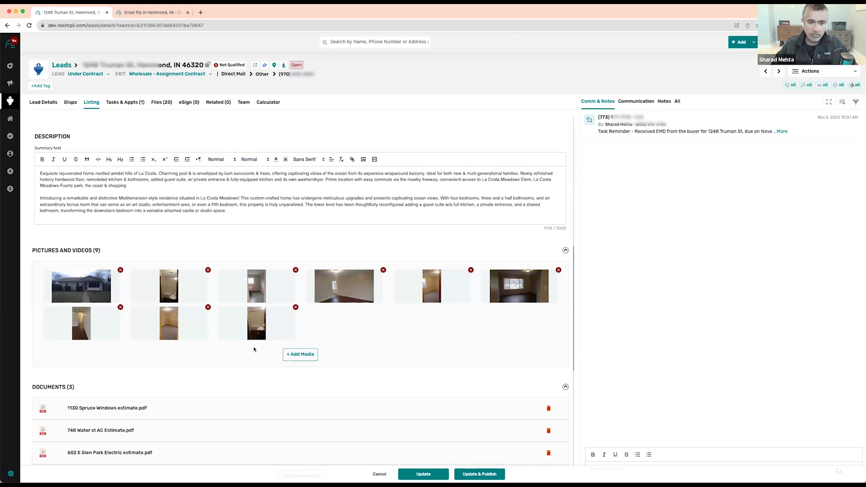
left_click(310, 359)
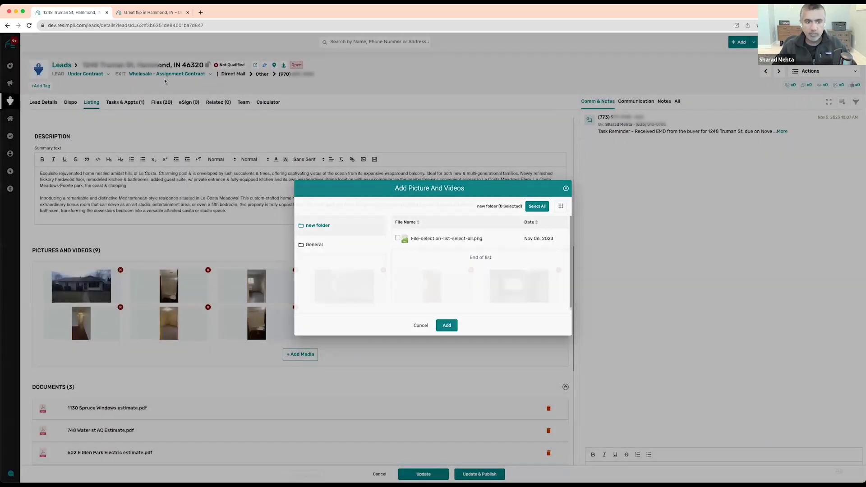
Step: Check the lead's uploaded files, then reopen the media picker on the General folder
left_click(163, 103)
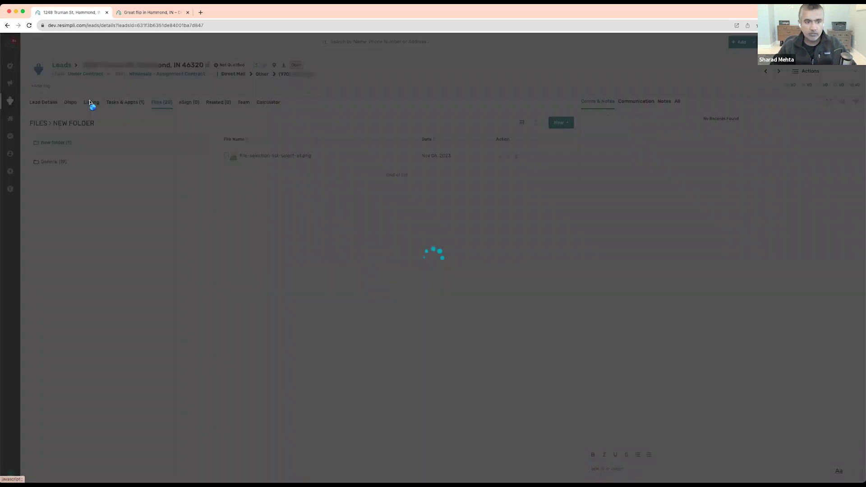
left_click(90, 102)
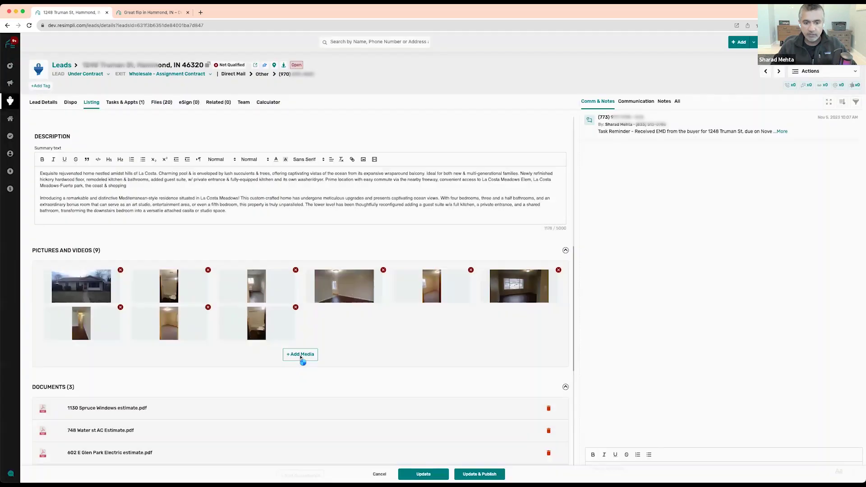
left_click(301, 355)
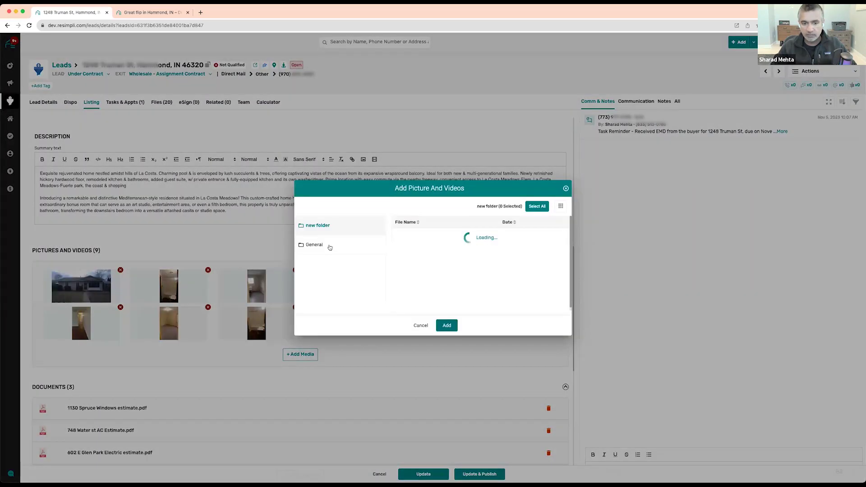
left_click(319, 246)
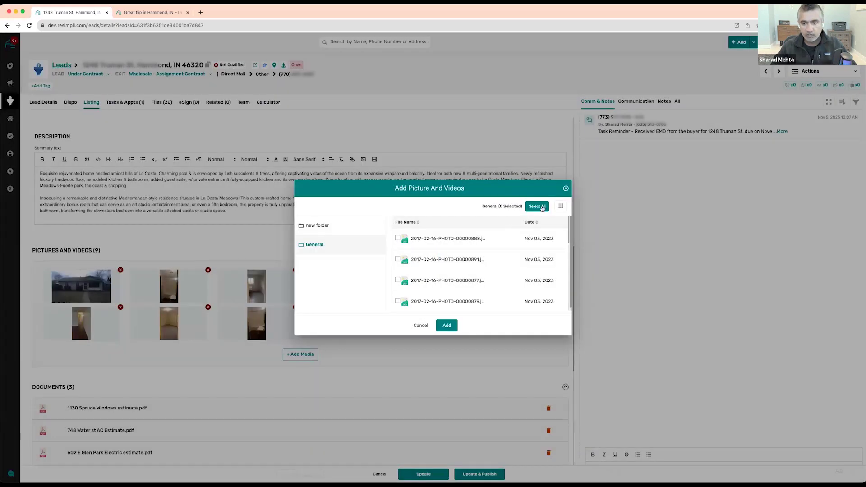
Step: Add every General-folder photo except the first two, 14 photos, to the listing
left_click(536, 206)
left_click(398, 237)
left_click(398, 259)
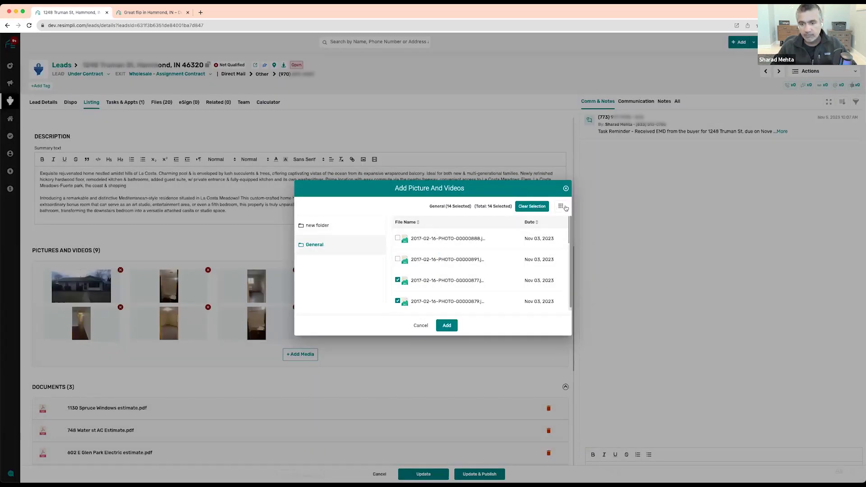
left_click(564, 206)
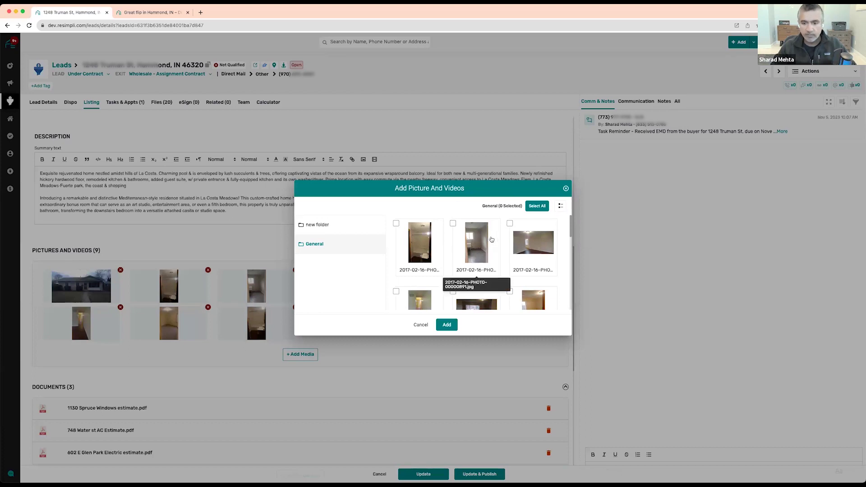
left_click(539, 206)
left_click(396, 223)
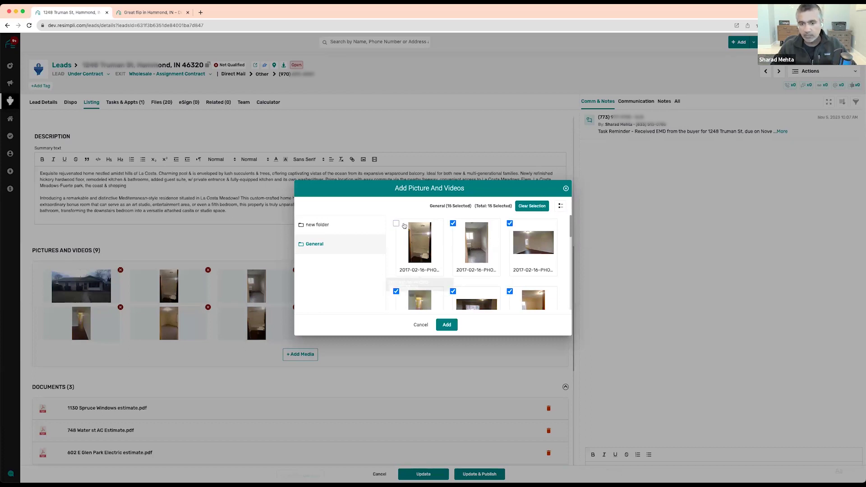
left_click(453, 223)
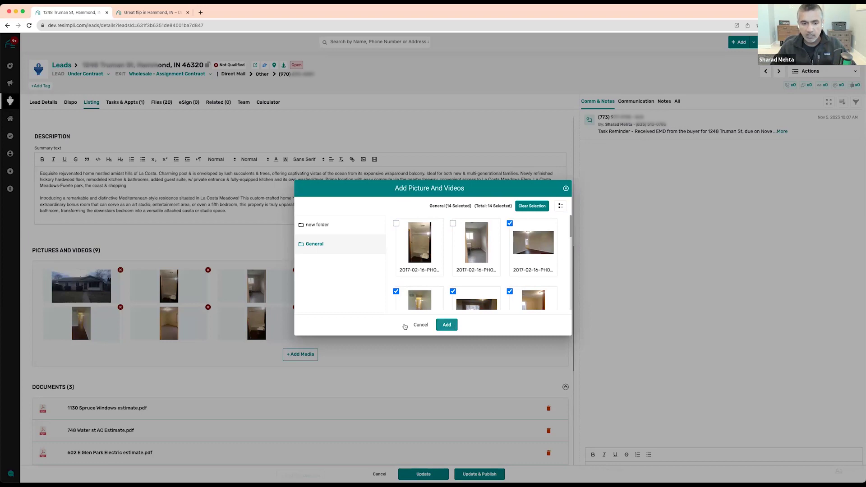
left_click(447, 325)
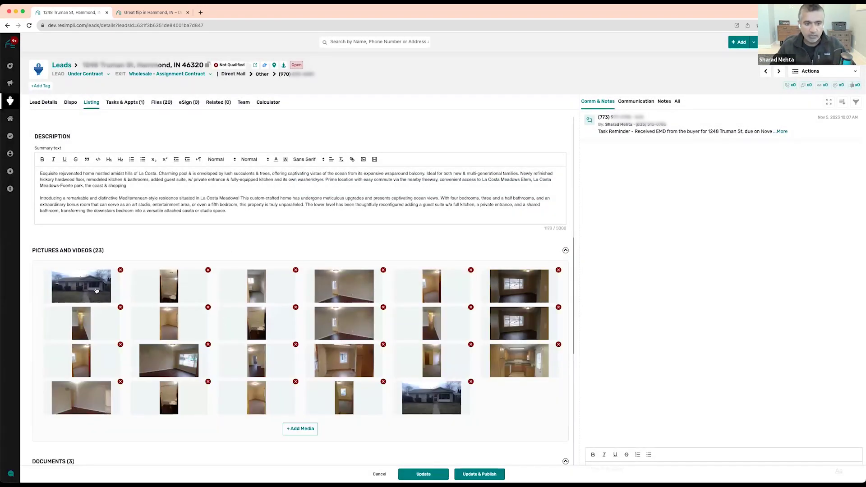
Step: Move the house exterior photo to the second slot of the Pictures and Videos grid
mouse_move(63, 286)
left_mouse_down()
mouse_move(153, 294)
mouse_move(76, 292)
left_mouse_up()
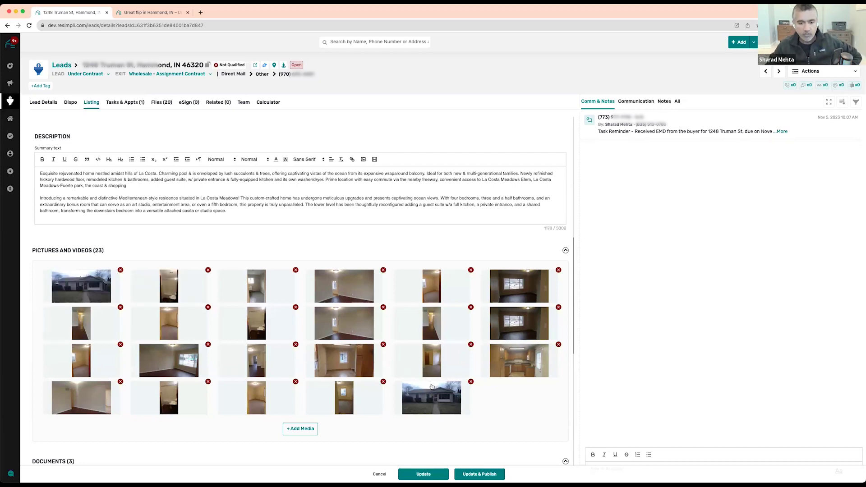
scroll(431, 387, "down", 3)
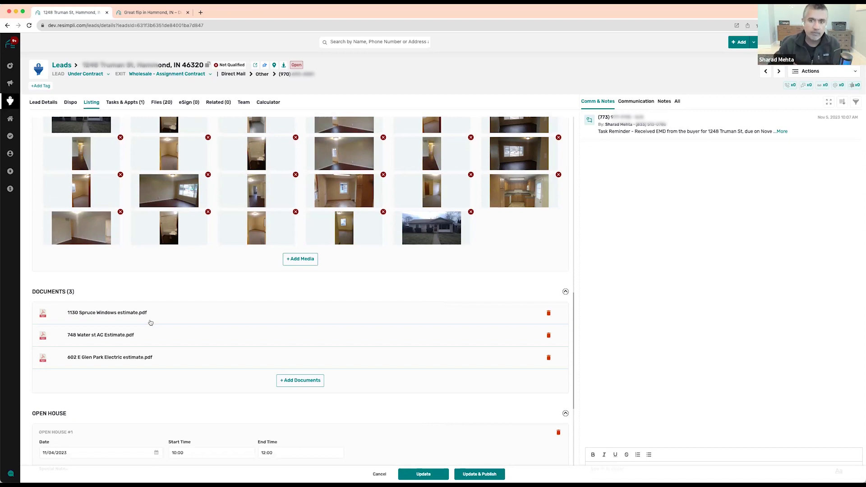
Step: Change Open House #1's date to 11/24/2023 using the November 2023 calendar
scroll(150, 322, "down", 5)
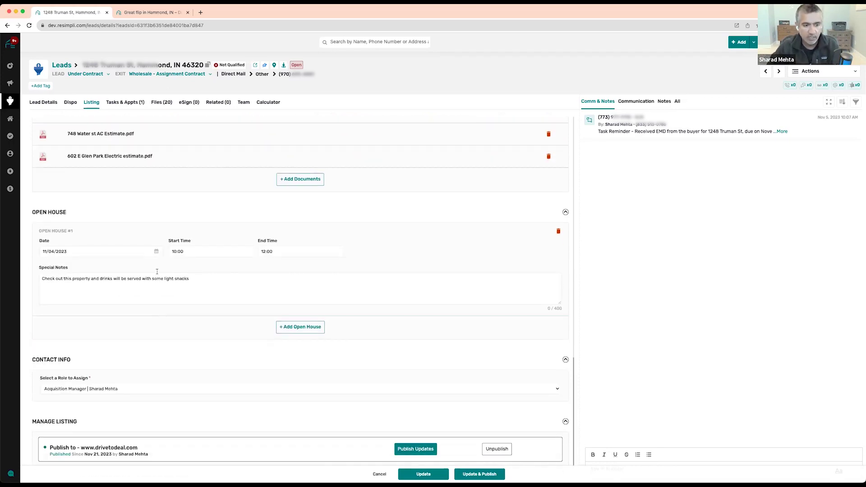
left_click(159, 255)
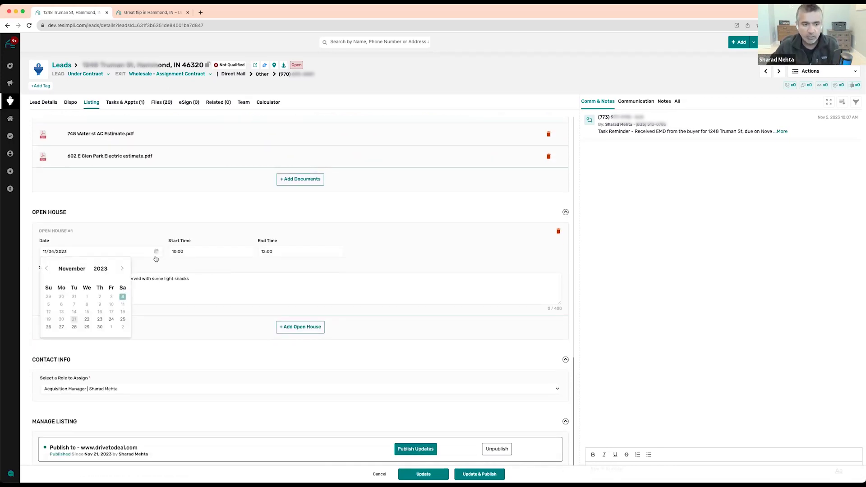
left_click(111, 320)
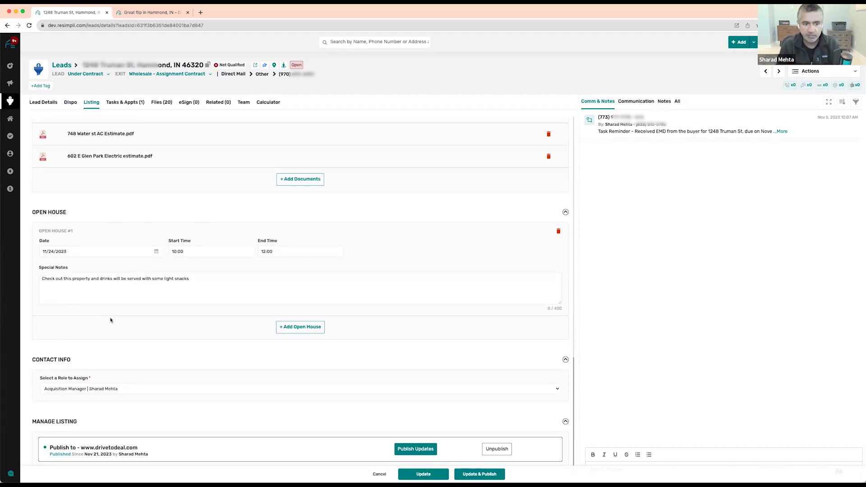
scroll(117, 301, "down", 1)
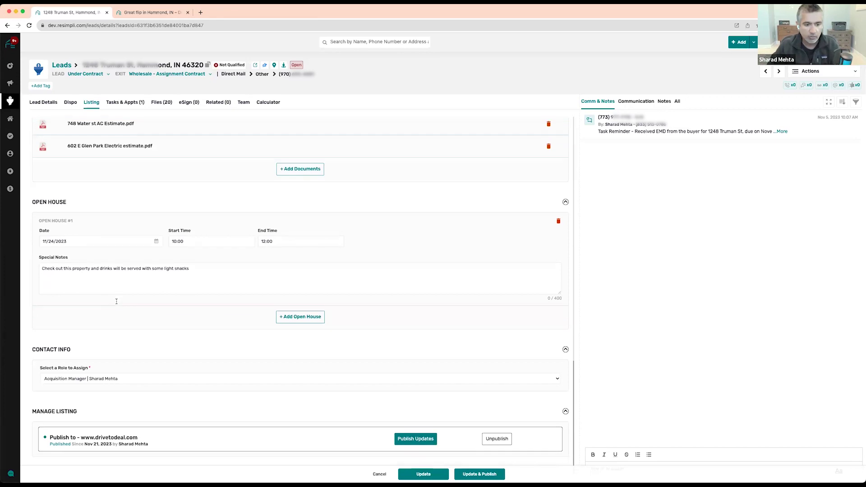
left_click(106, 381)
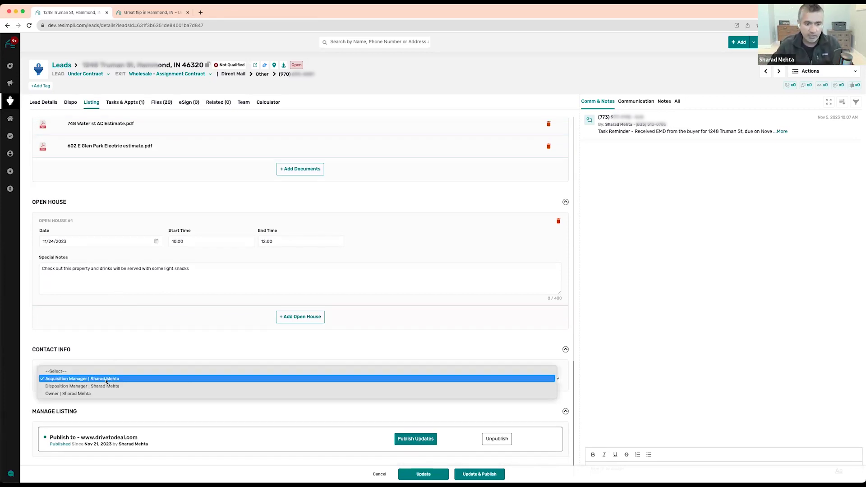
left_click(106, 381)
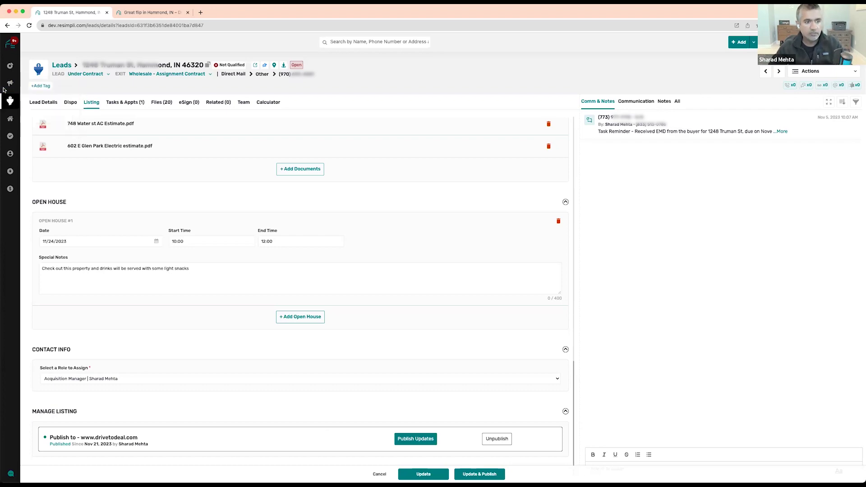
Step: Show the Buyer Website list under Marketing > Website and open the Create New Site choices
mouse_move(10, 83)
left_click(44, 134)
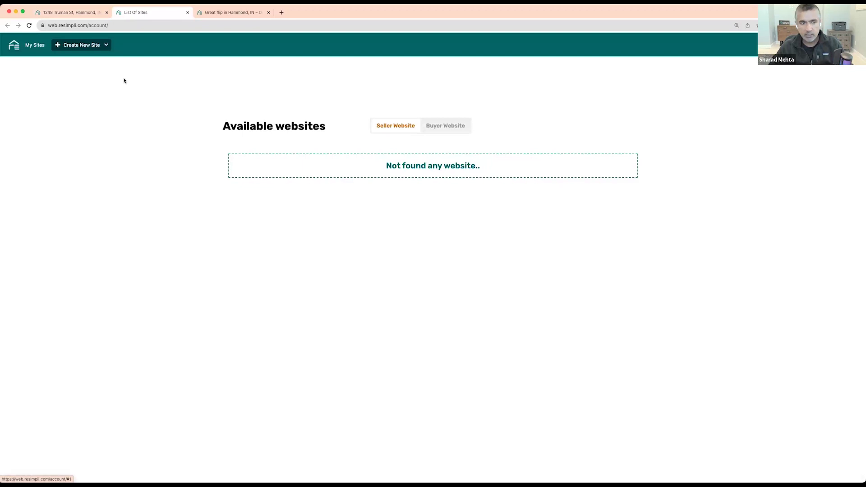
left_click(440, 127)
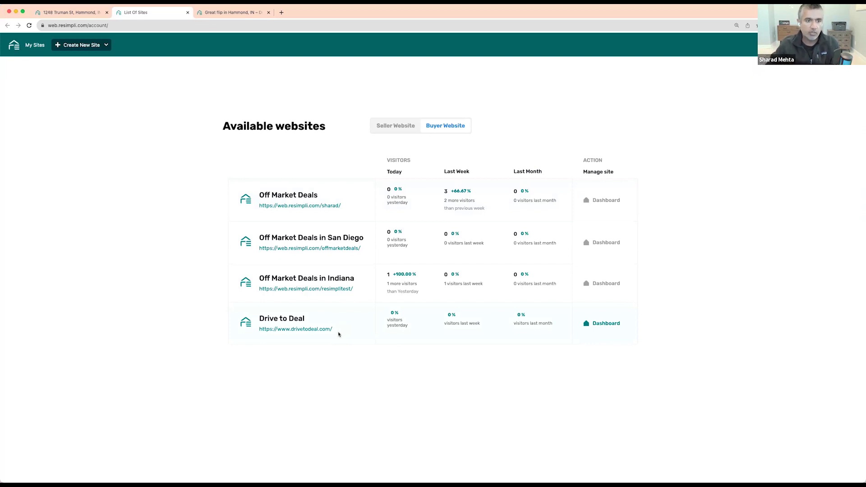
left_click(90, 45)
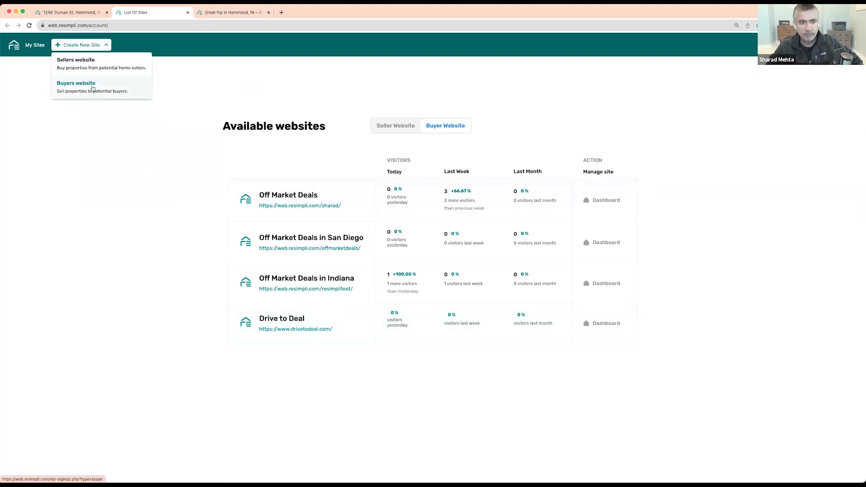
Step: Start a Buyers website named livedemo, titled 'Off Market Properties In Indiana', with indexing left on Yes
left_click(119, 87)
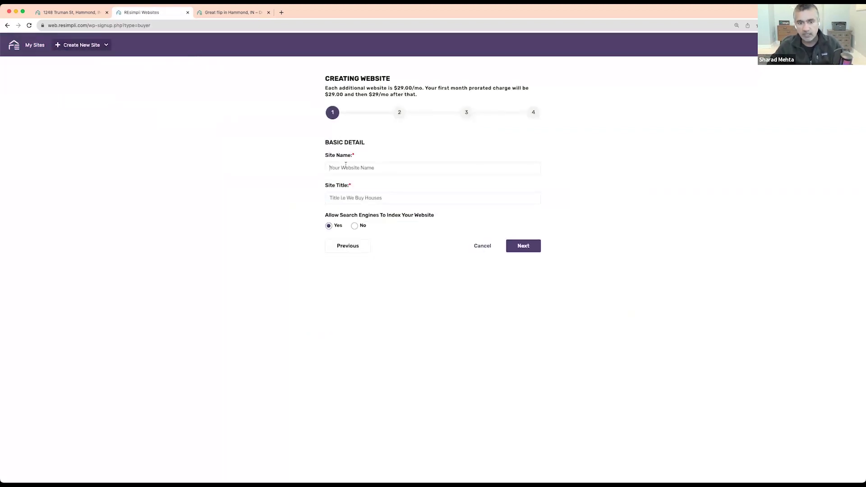
type("st")
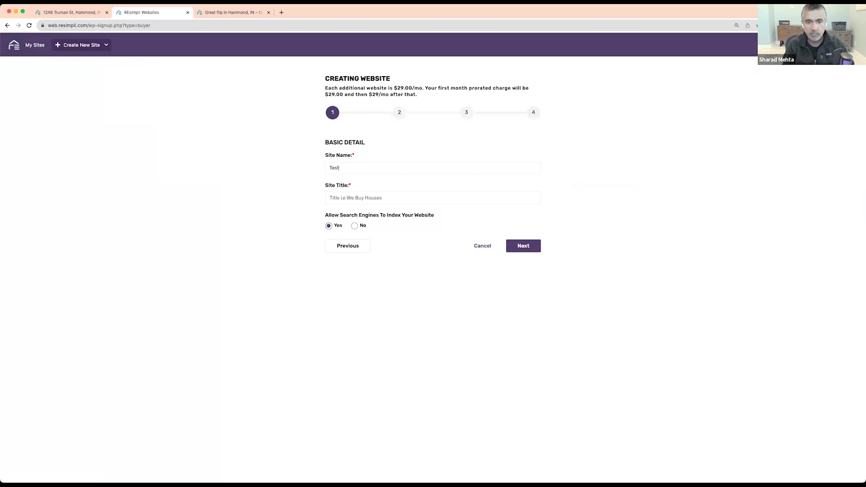
key("BackSpace")
key("BackSpace")
key("BackSpace")
key("BackSpace")
type("LiveDem")
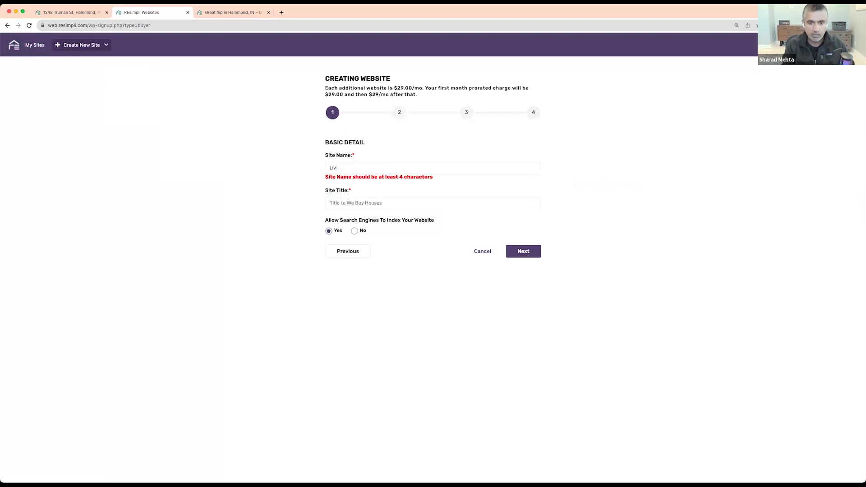
key("BackSpace")
key("BackSpace")
key("BackSpace")
key("BackSpace")
key("BackSpace")
key("BackSpace")
key("BackSpace")
key("BackSpace")
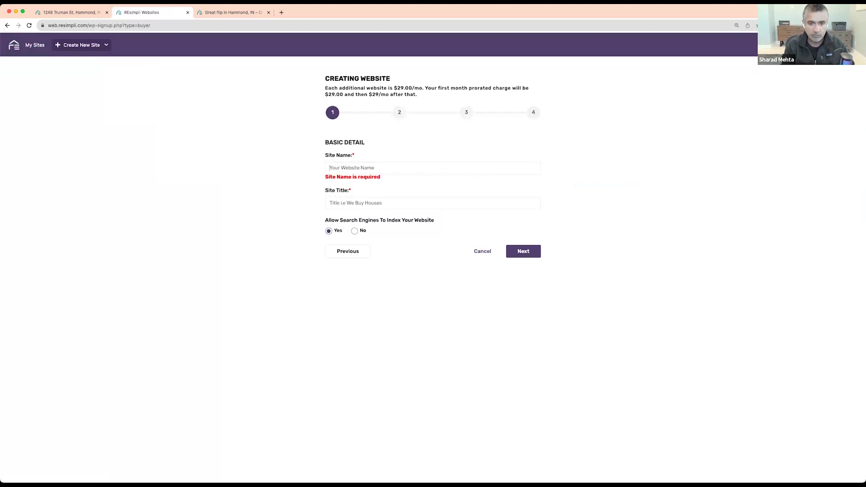
type("livedemo")
key("Tab")
type("Off Market Properties In Indiana")
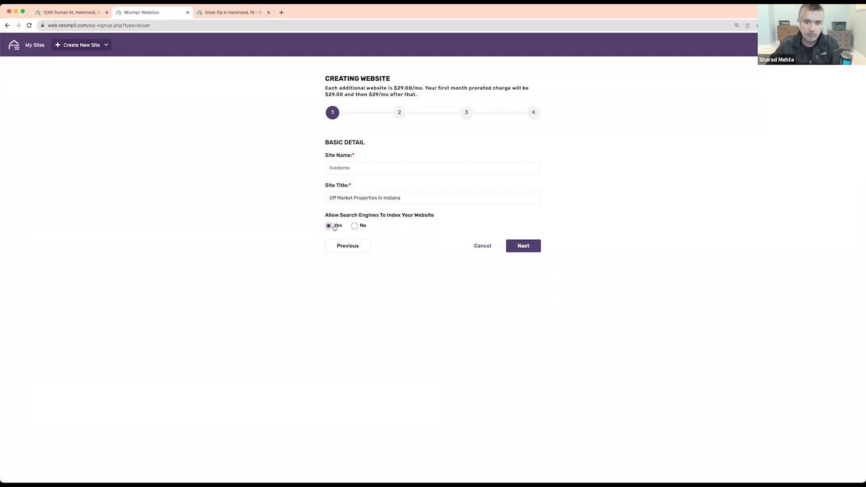
left_click(516, 247)
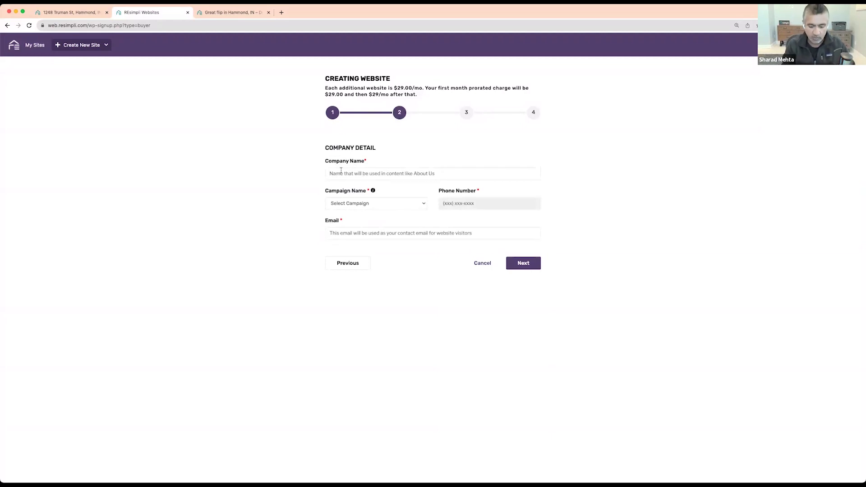
Step: Enter company name Cash Offer Deals, choose the Buyer campaign, and fill in the contact email
type("Cash Offer Deals")
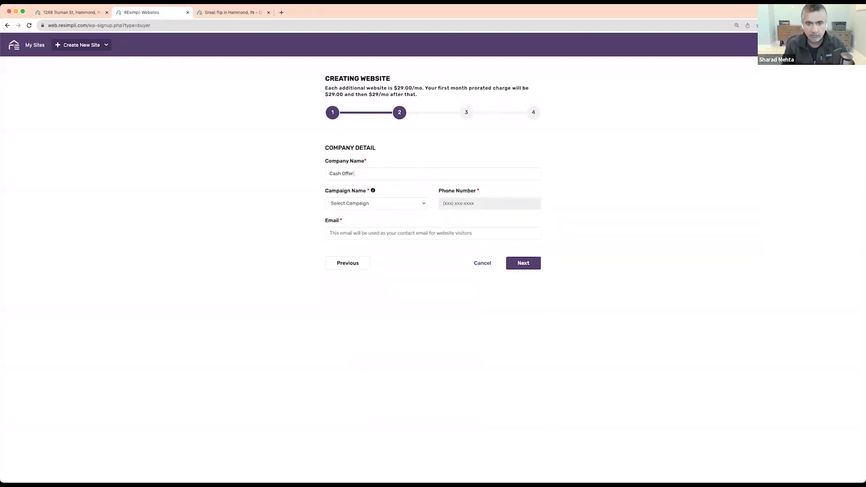
left_click(403, 207)
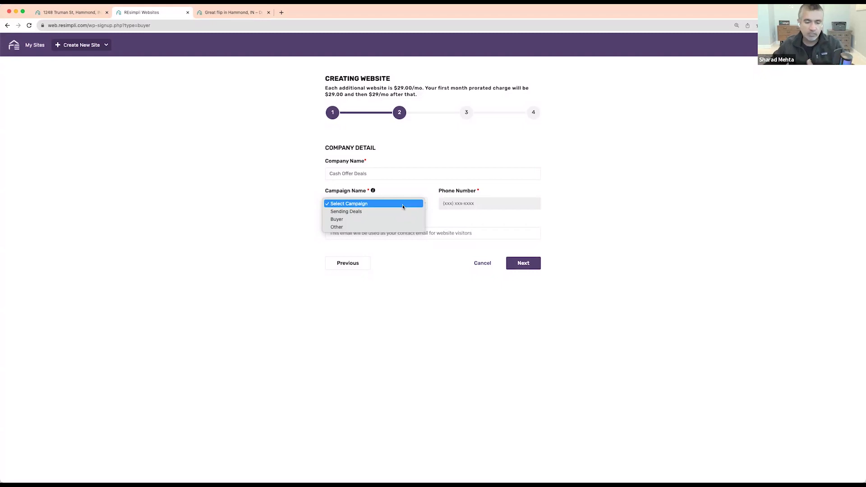
left_click(388, 226)
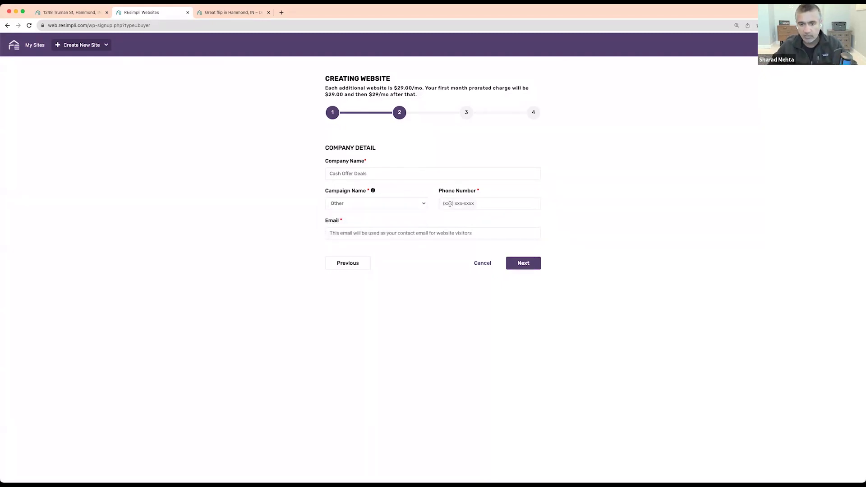
left_click(393, 205)
left_click(387, 195)
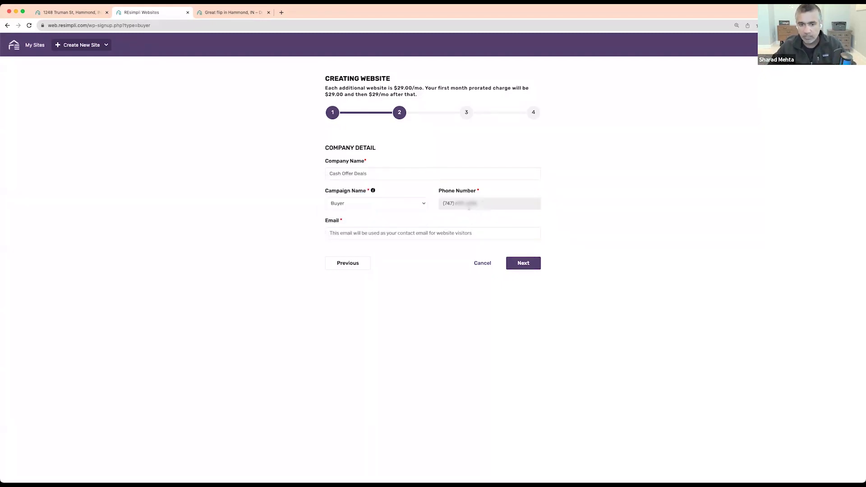
left_click(364, 232)
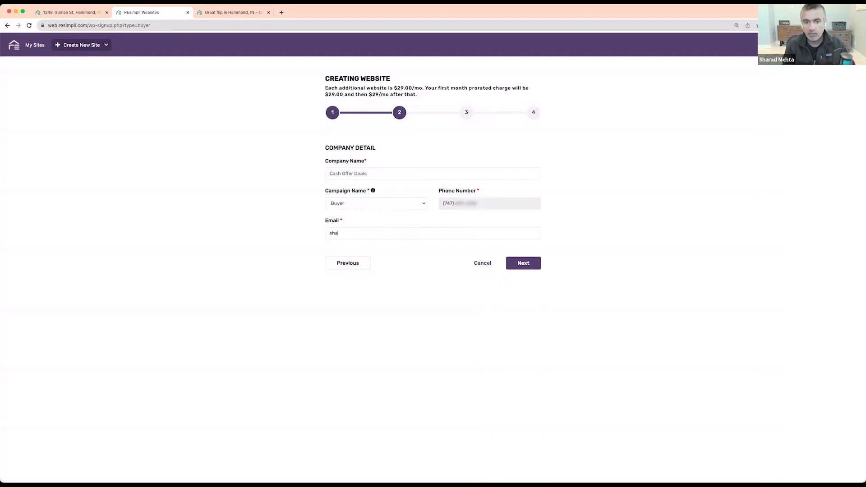
left_click(525, 264)
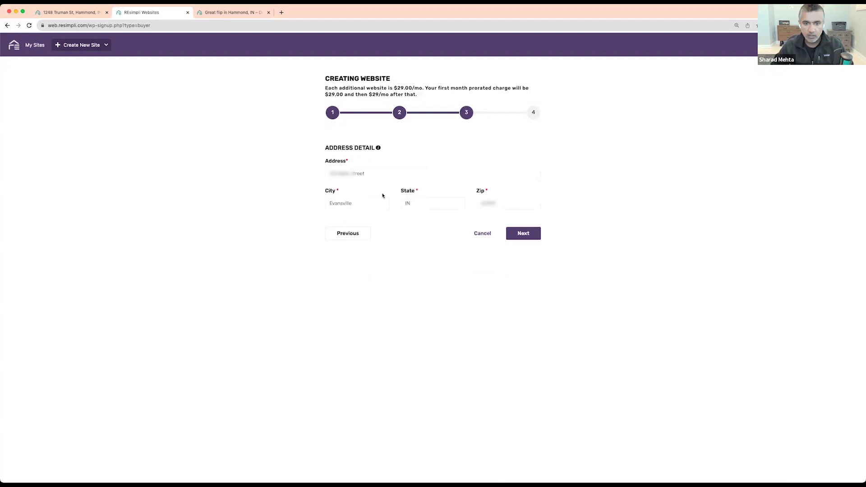
Step: Enter the company's street address with city Highland and zip 46322, then continue to the next step
left_click(361, 175)
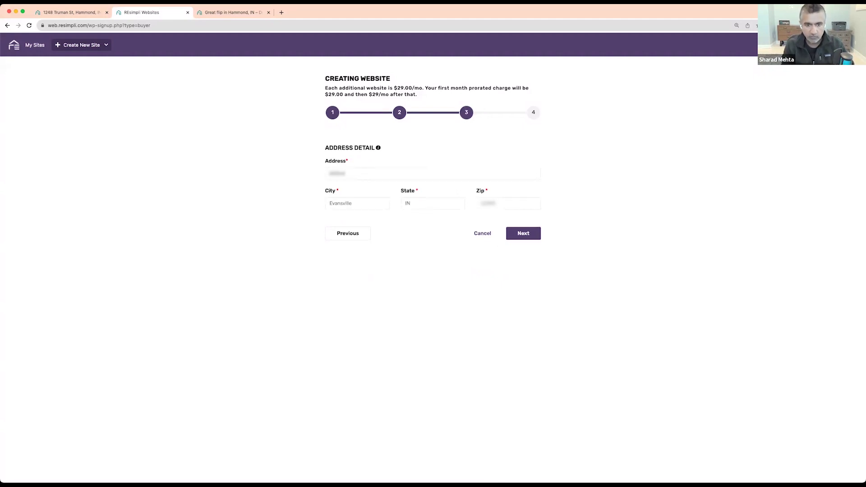
key("Tab")
type("Highland")
key("Tab")
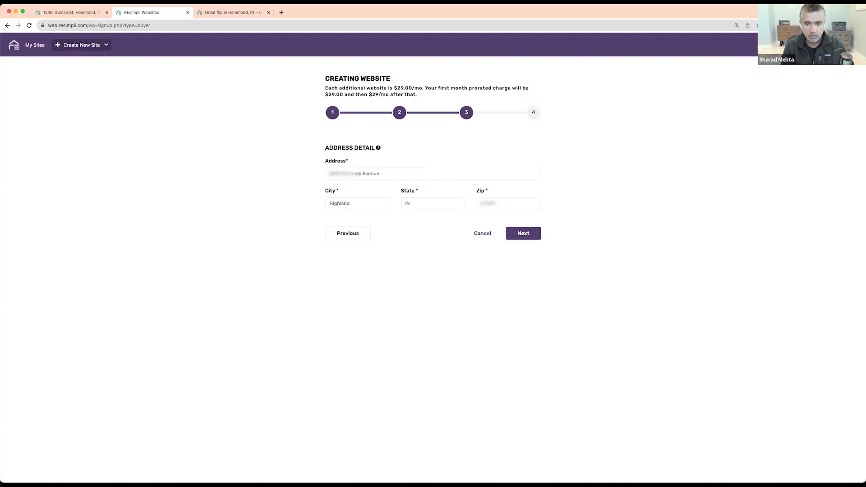
key("Tab")
type("46322")
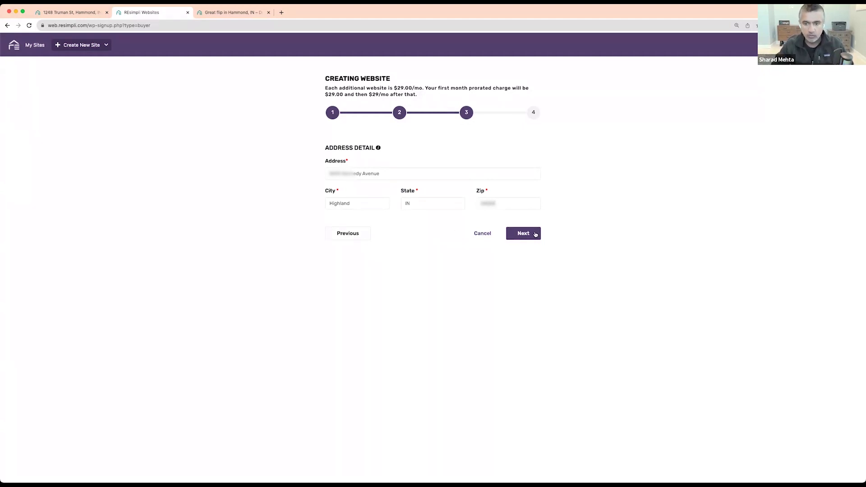
left_click(533, 232)
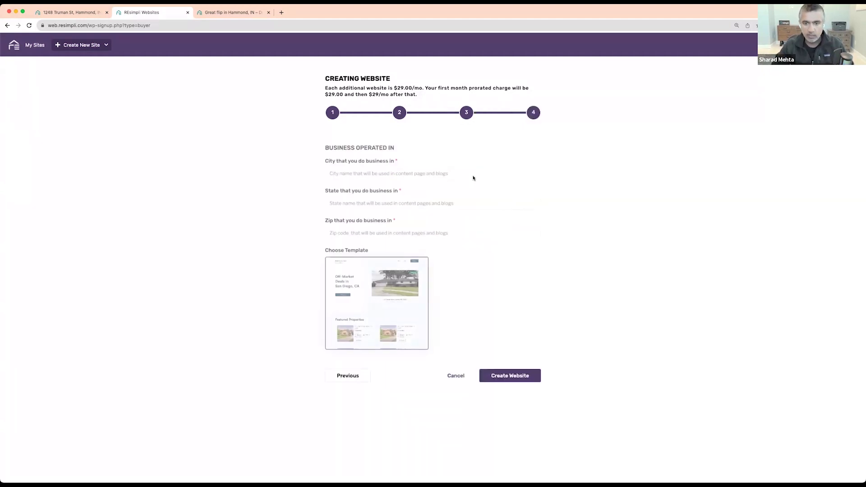
Step: Enter Highland as the business city, Indiana and 46322 as state and zip, and submit with Create Website
left_click(356, 173)
type("Highland")
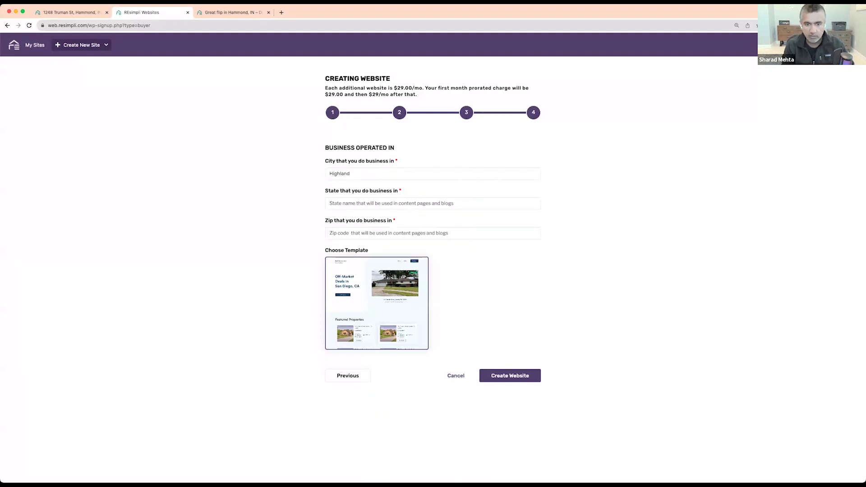
key("Tab")
type("Indiana")
type("46322")
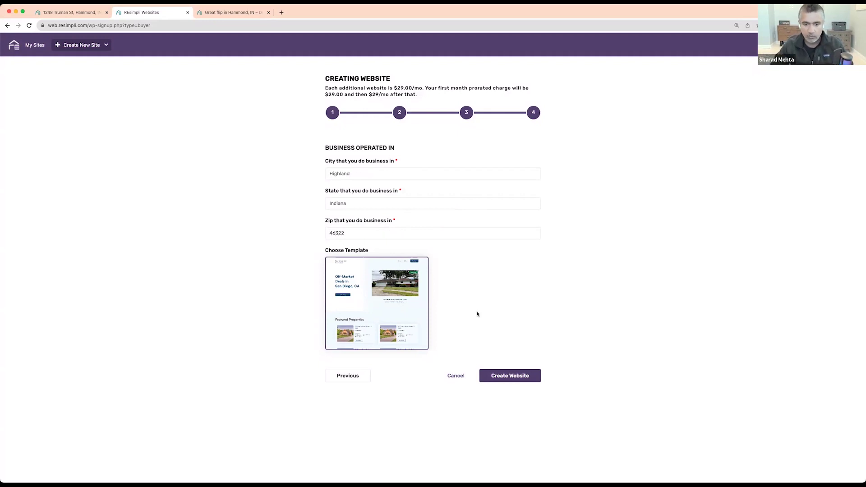
left_click(493, 376)
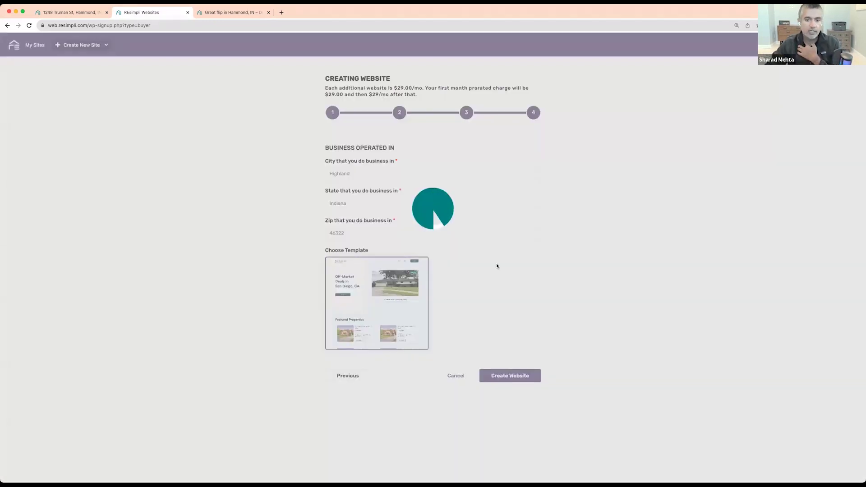
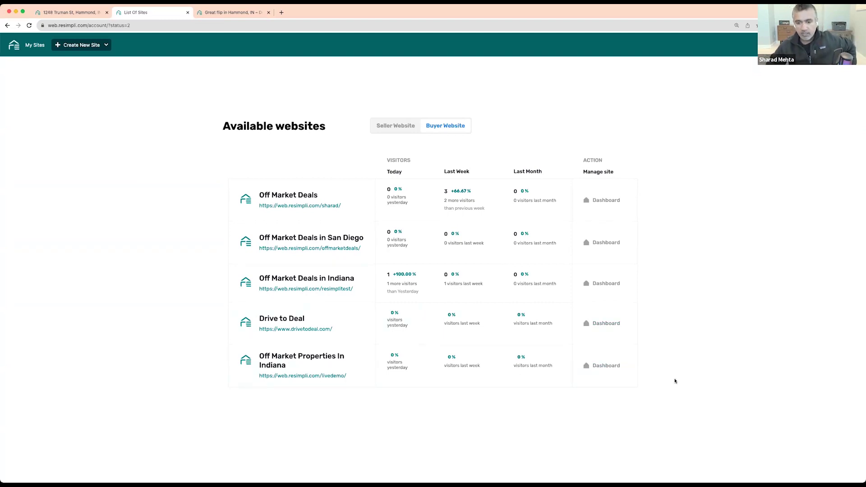
Step: Open the Off Market Properties In Indiana dashboard and view its live buyer site
left_click(606, 364)
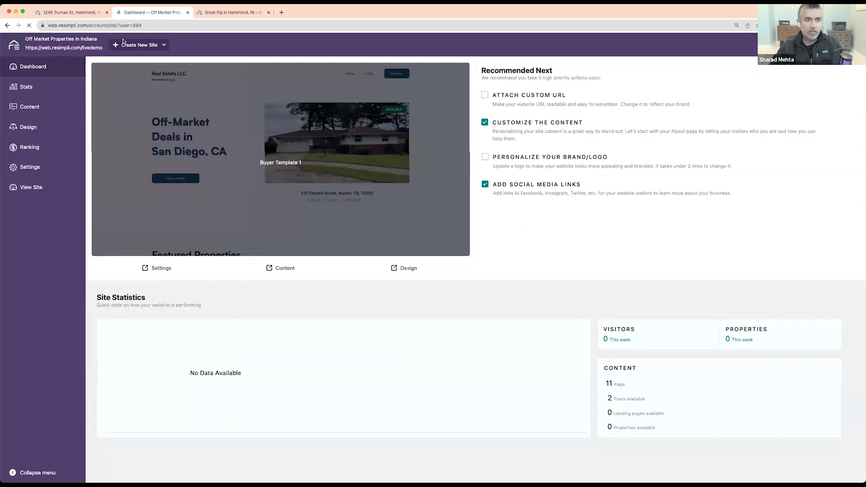
mouse_move(100, 48)
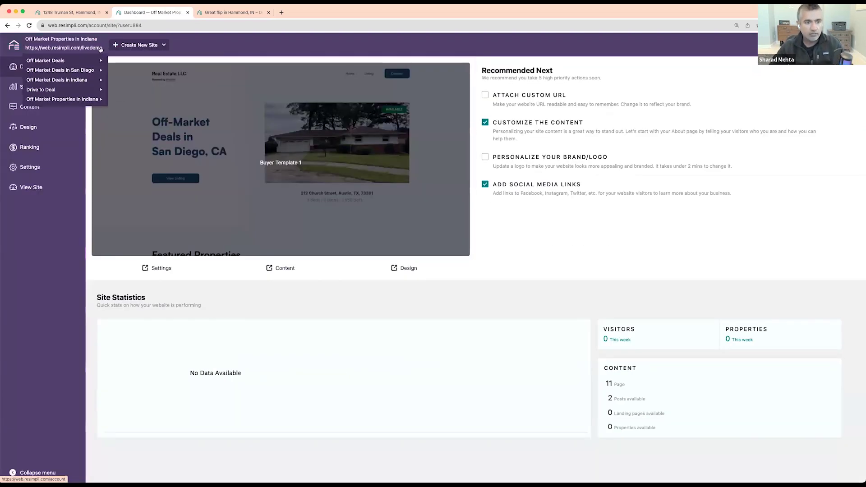
left_click(100, 47)
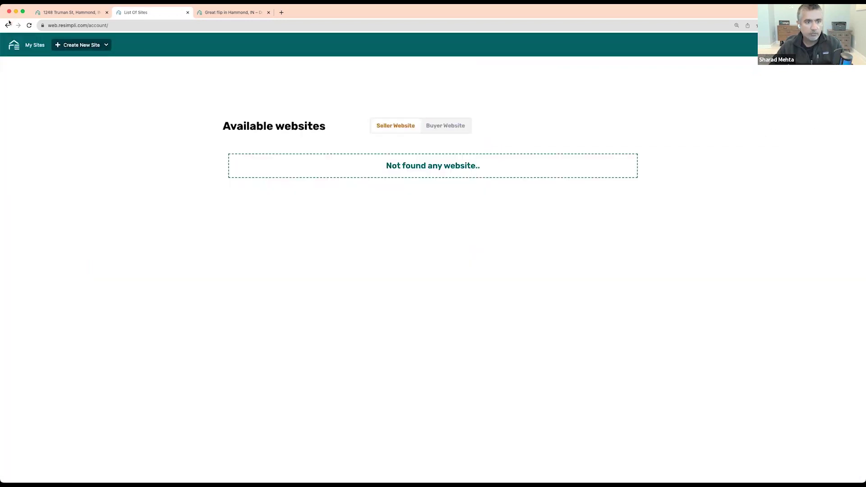
left_click(7, 25)
mouse_move(24, 47)
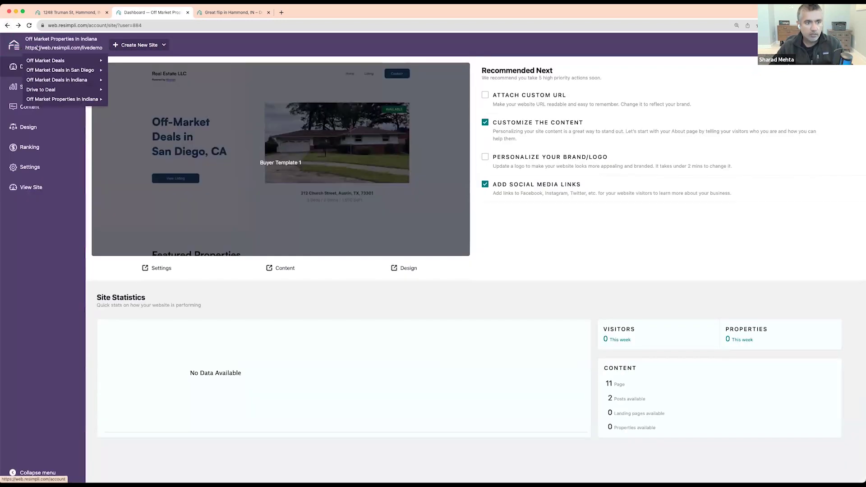
left_click(30, 188)
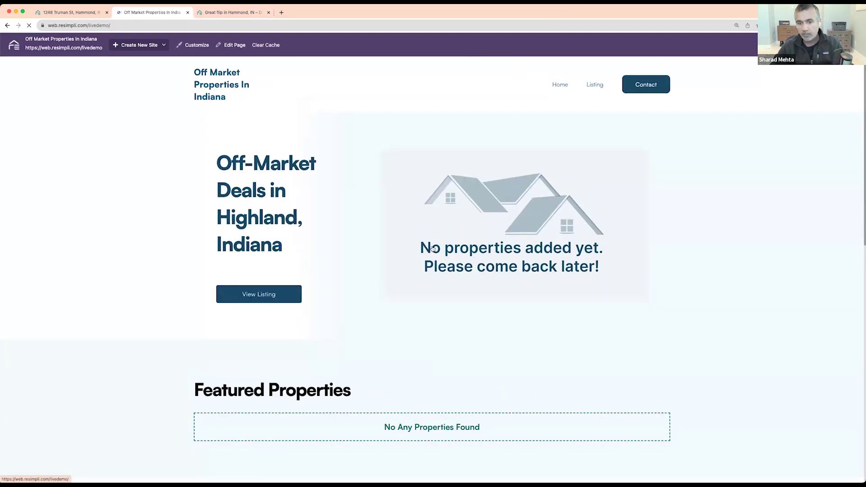
Step: Scroll through the live Indiana buyer site, then go back to the available websites list
left_click(126, 25)
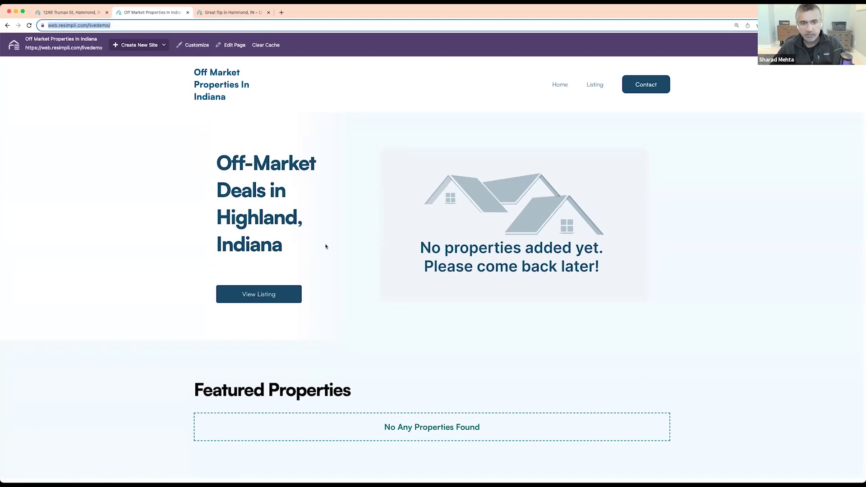
scroll(332, 246, "down", 1)
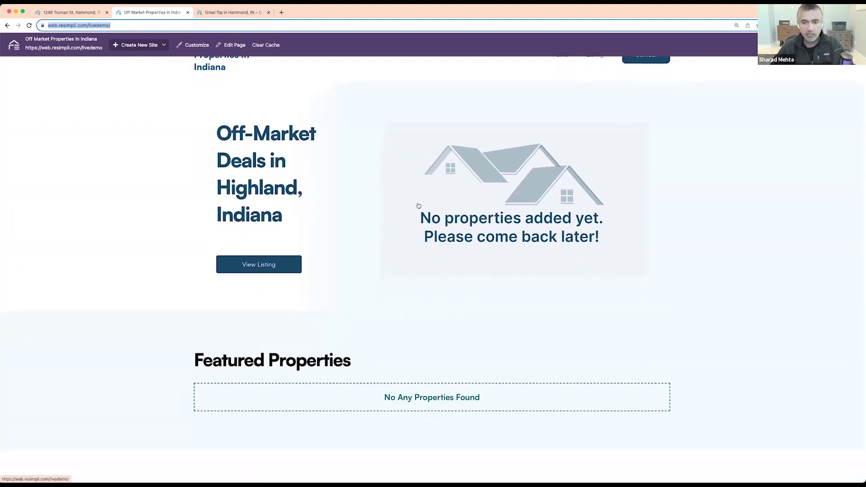
scroll(259, 177, "down", 1)
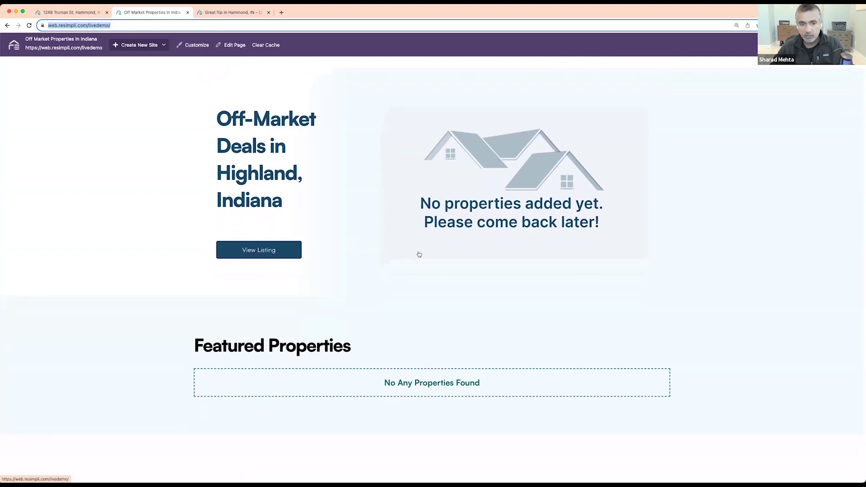
scroll(418, 253, "down", 10)
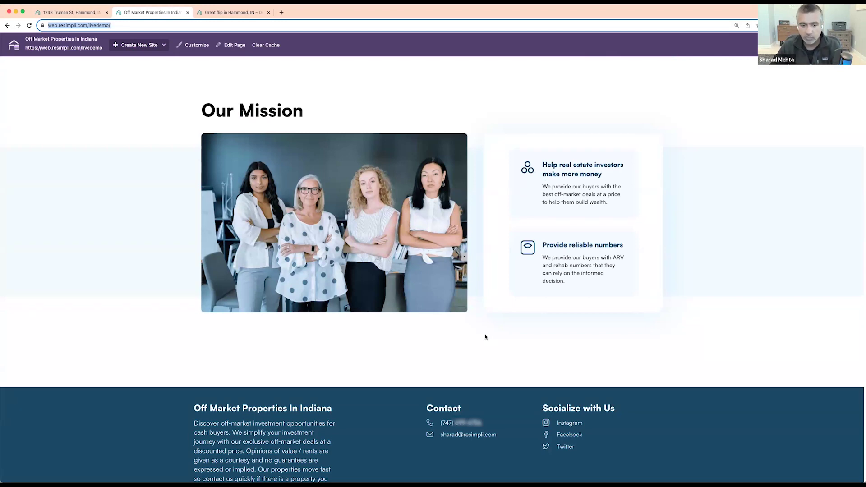
scroll(486, 337, "down", 2)
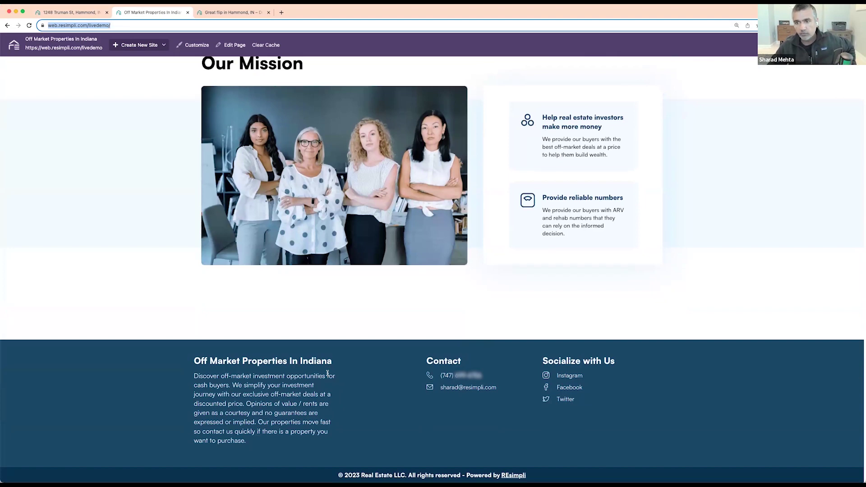
scroll(327, 373, "up", 15)
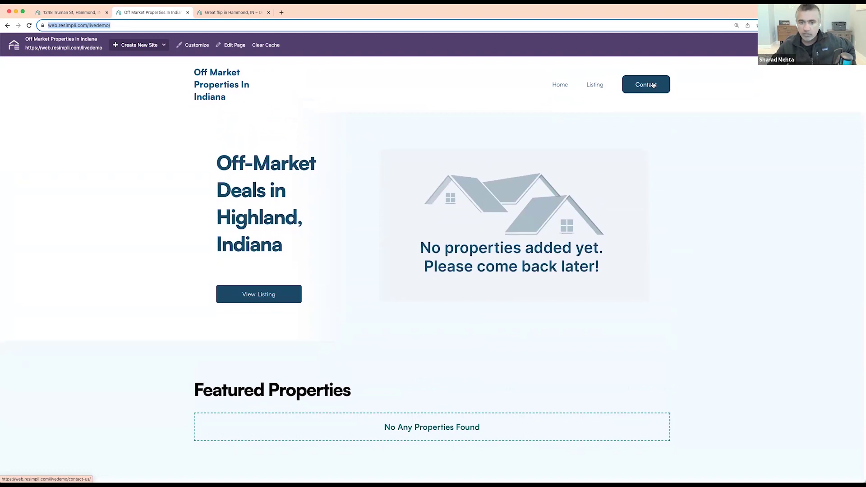
left_click(82, 50)
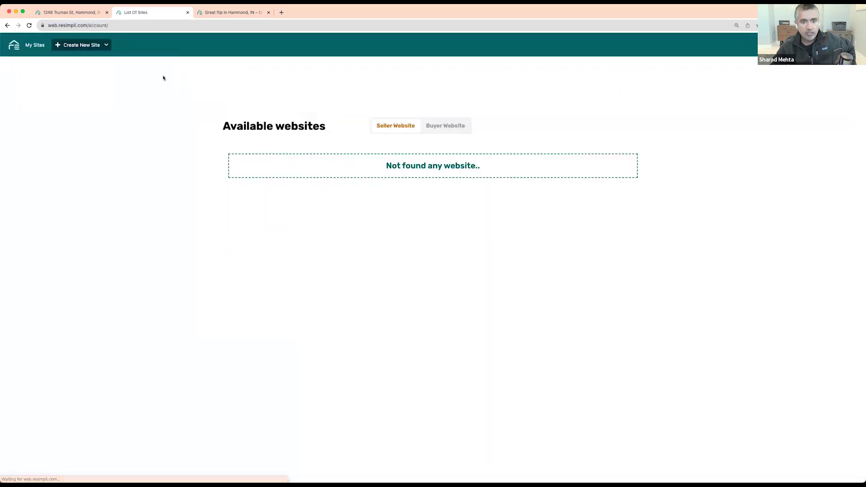
left_click(445, 128)
left_click(608, 366)
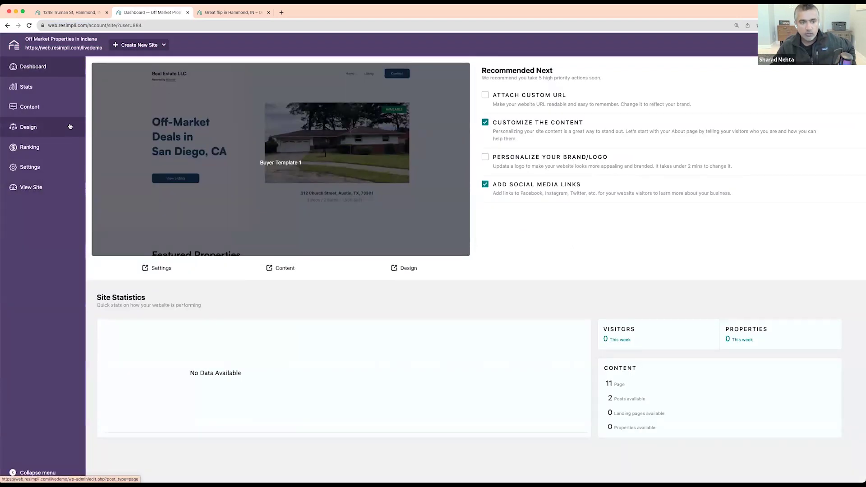
left_click(27, 168)
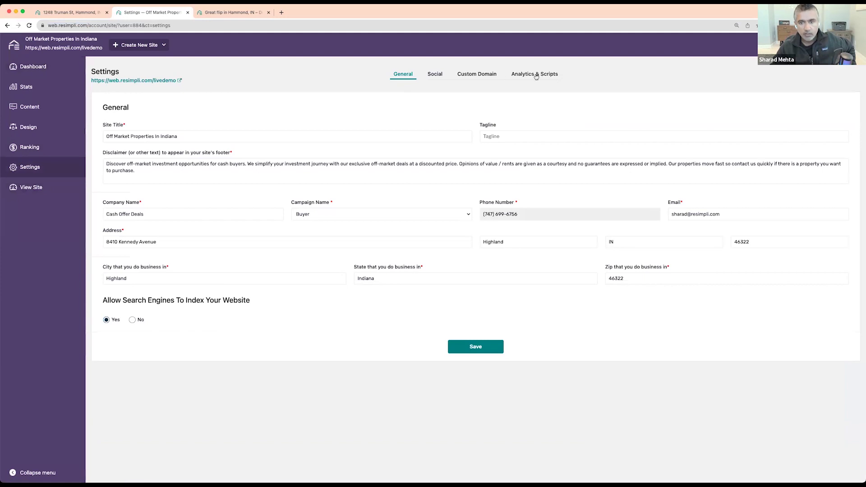
left_click(482, 76)
left_click(150, 139)
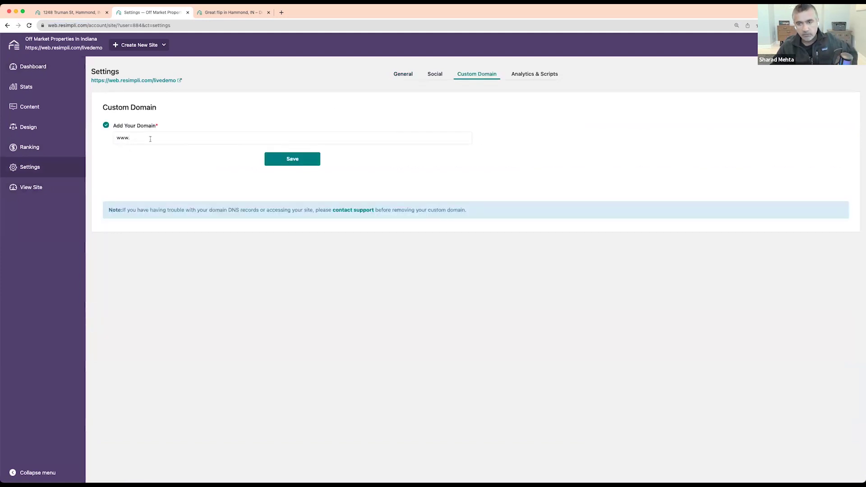
type("simpli.land")
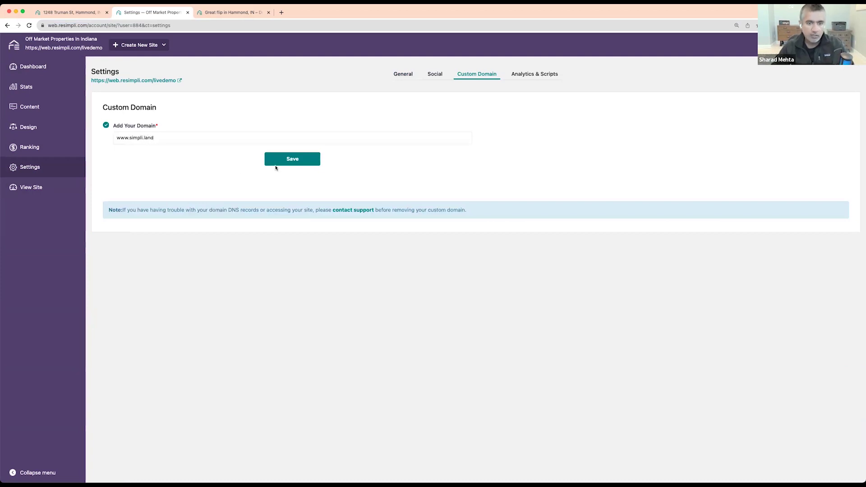
left_click(294, 159)
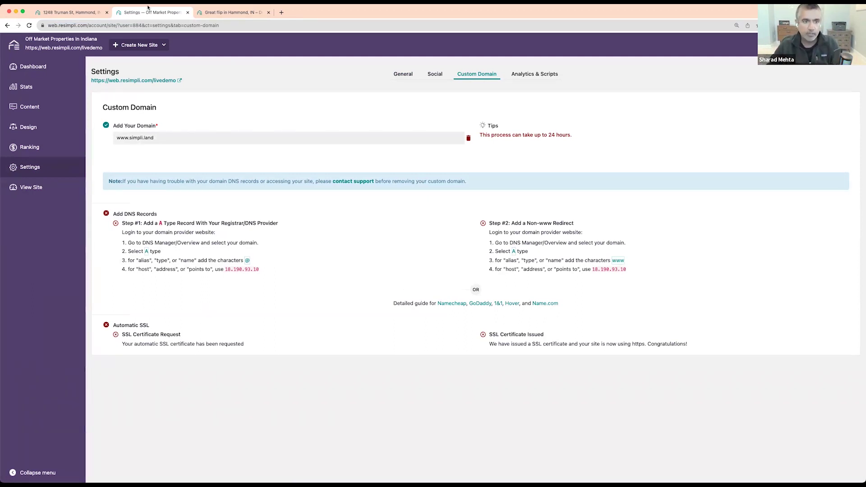
left_click(200, 14)
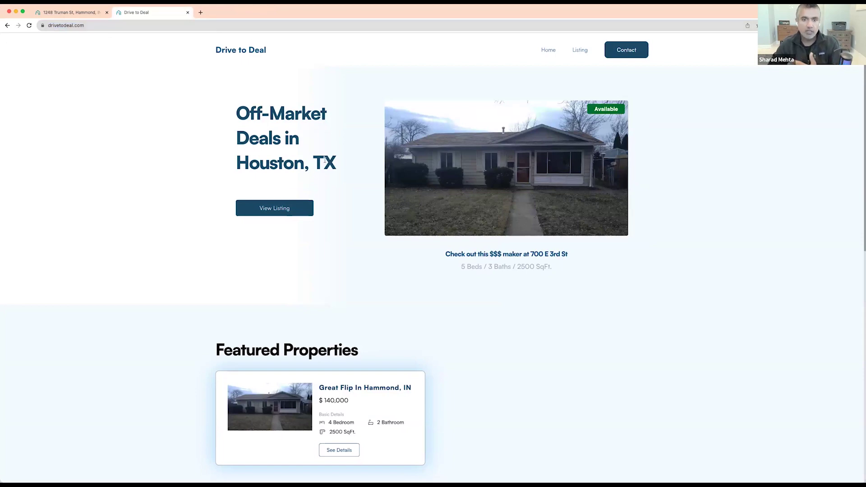
Step: Scroll the Drive to Deal homepage, then return to the Hammond, IN lead's Listing tab
scroll(501, 287, "down", 8)
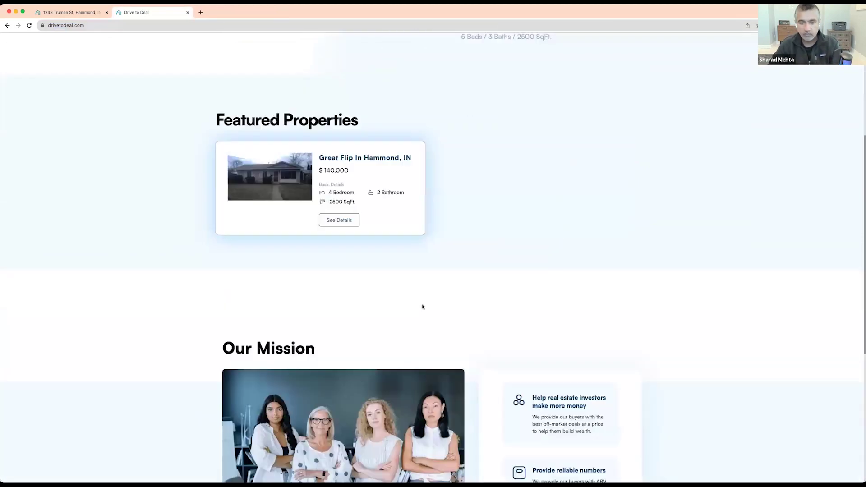
scroll(405, 261, "down", 1)
scroll(405, 262, "up", 5)
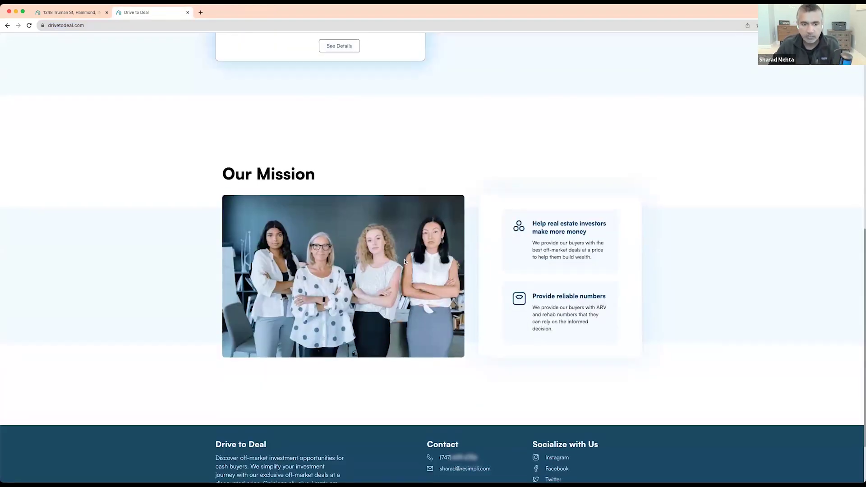
scroll(404, 262, "up", 4)
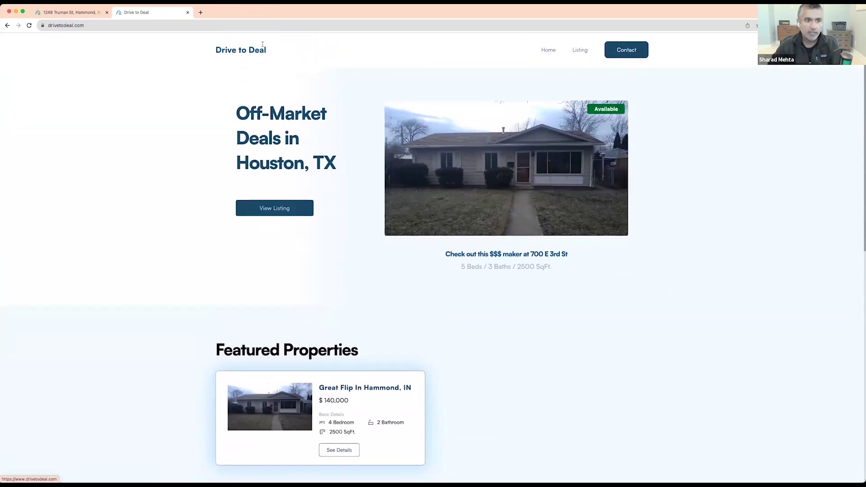
left_click(70, 12)
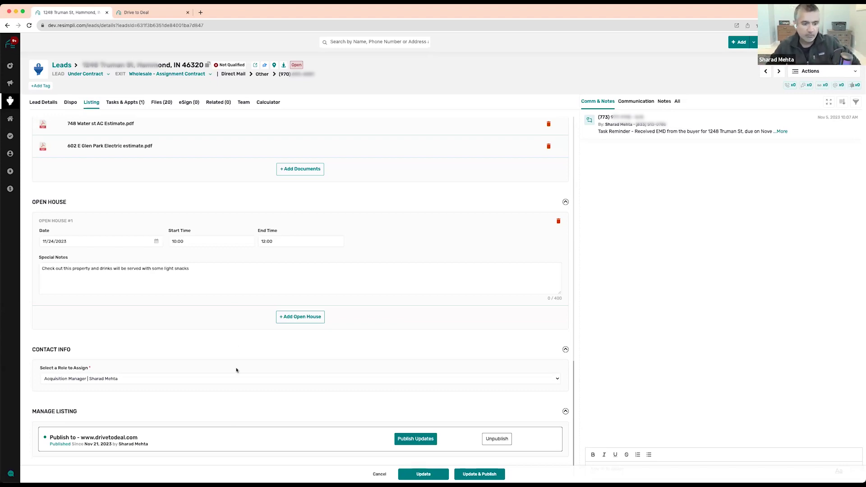
Step: Push the Hammond lead's listing changes to drivetodeal.com
scroll(236, 370, "up", 20)
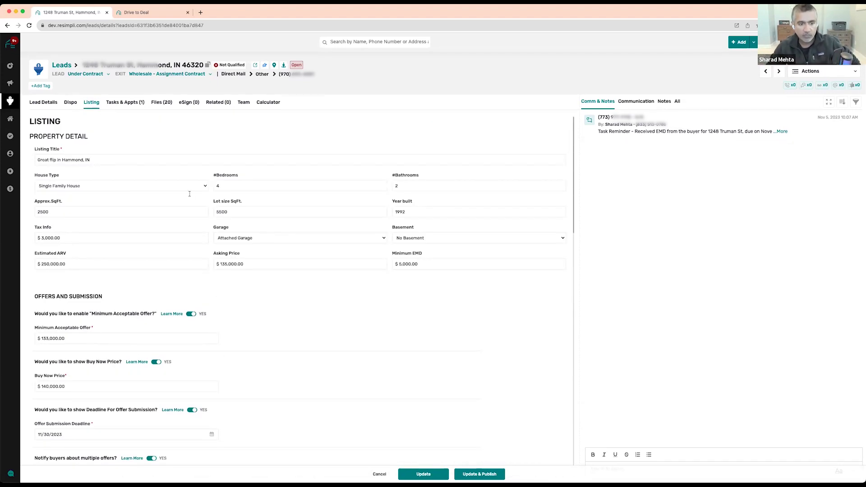
scroll(298, 247, "down", 7)
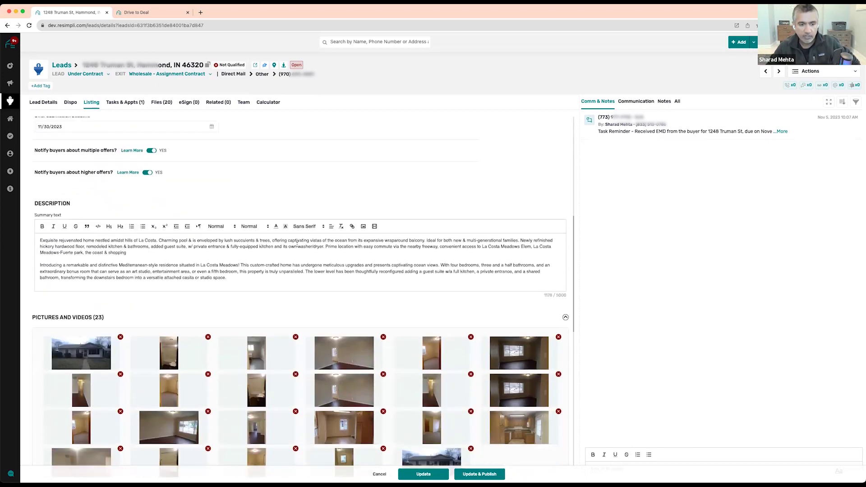
scroll(297, 245, "down", 12)
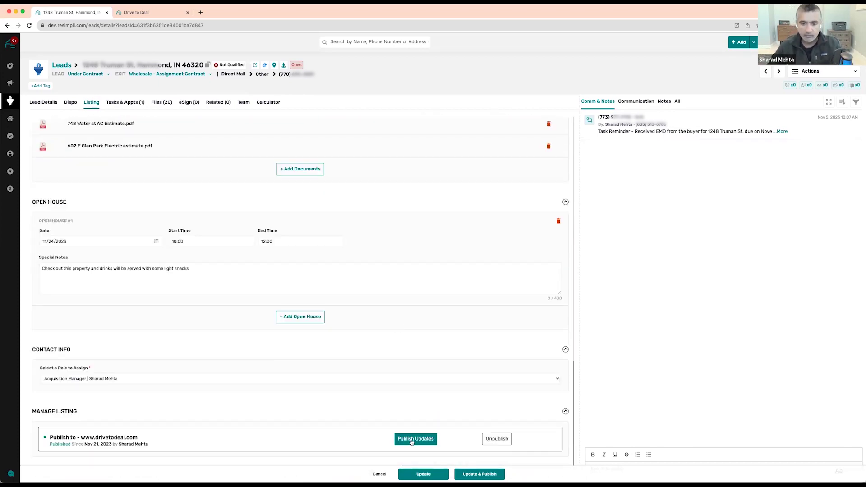
left_click(411, 440)
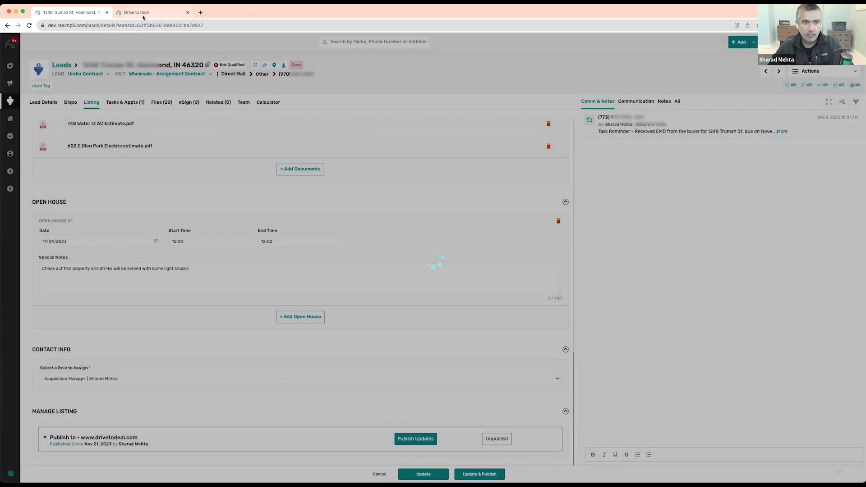
Step: Open the Great flip in Hammond, IN page and compare it with the REsimpli listing
left_click(143, 14)
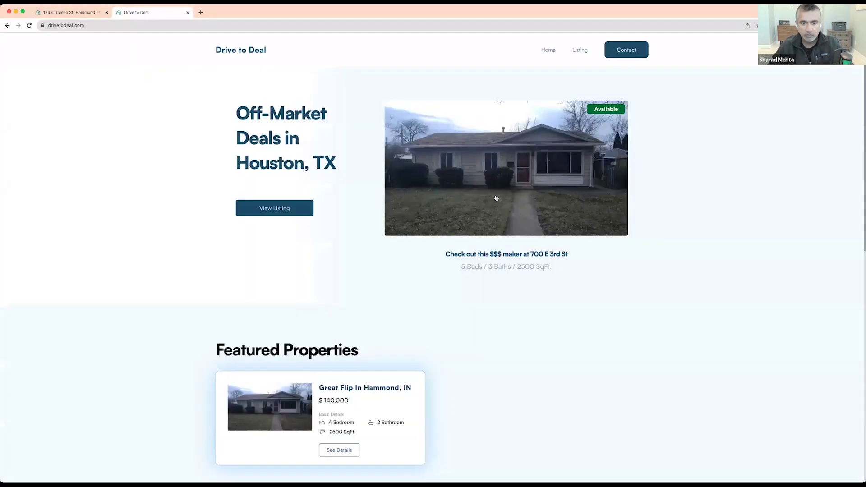
left_click(291, 392)
left_click(70, 13)
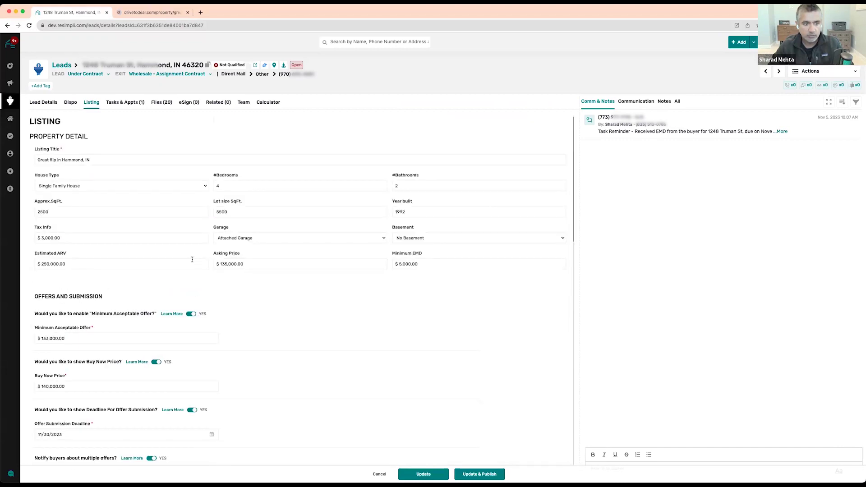
left_click(143, 14)
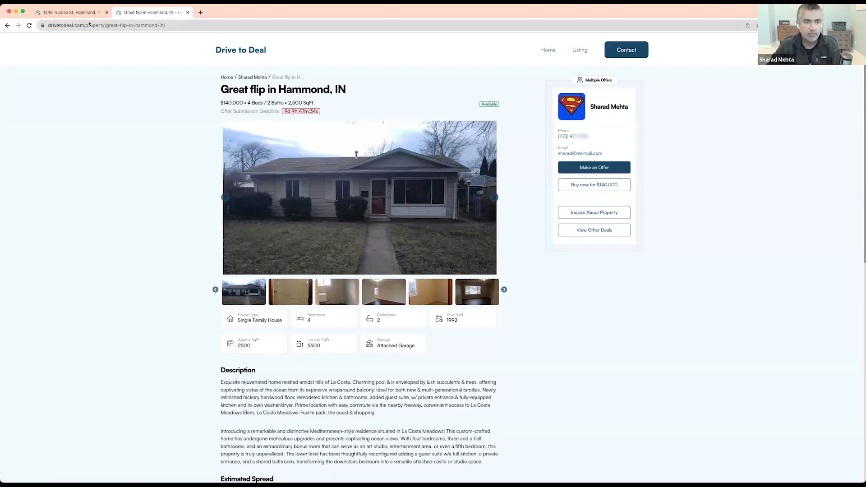
left_click(70, 12)
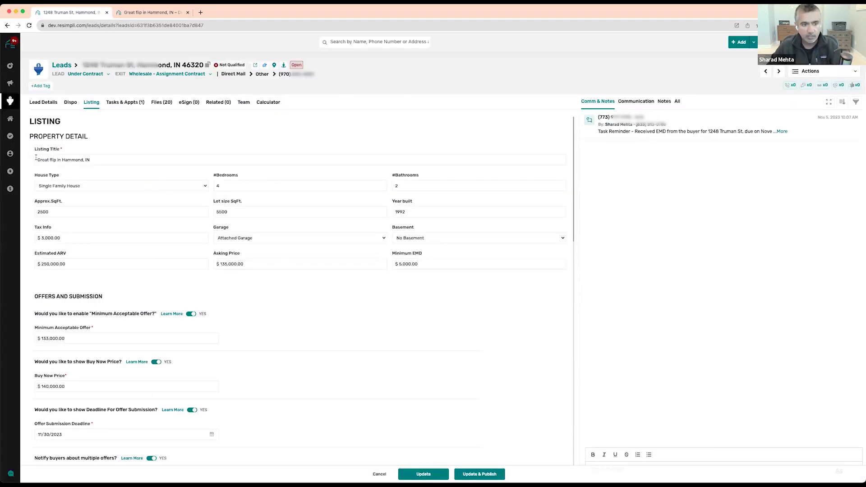
left_click(143, 13)
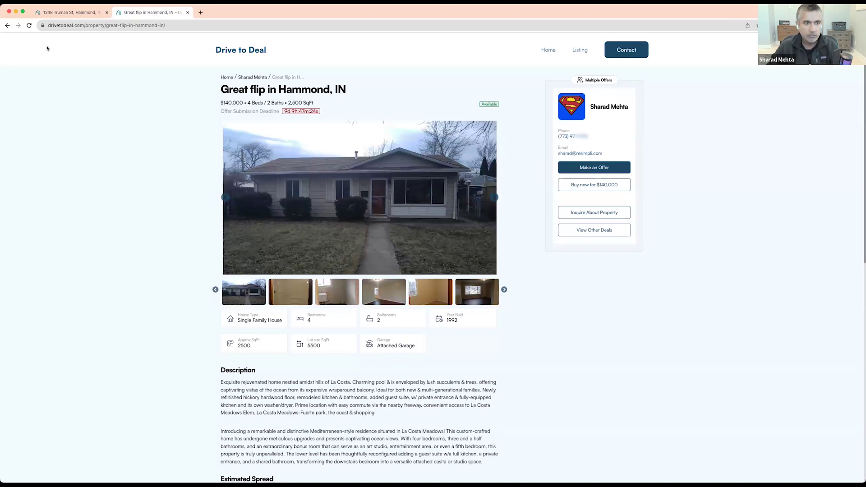
left_click(67, 12)
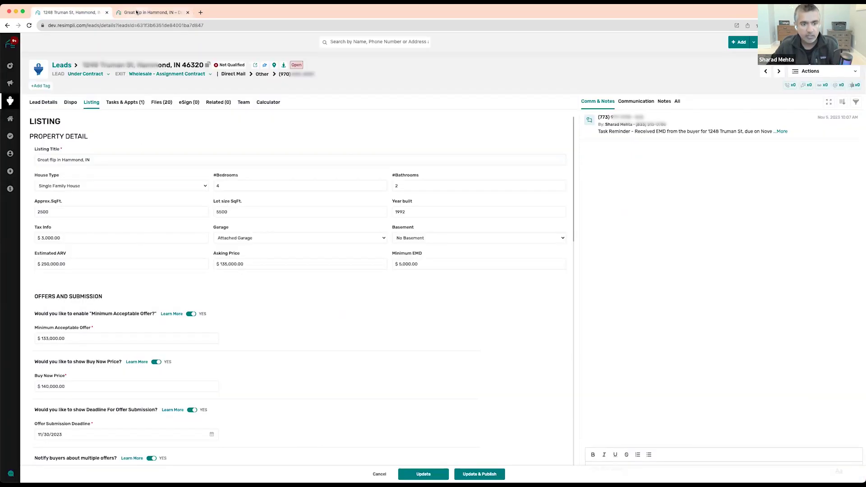
Step: Scroll the Great flip page down to its $115,000 estimated spread and estimate PDFs
left_click(143, 12)
scroll(262, 269, "down", 4)
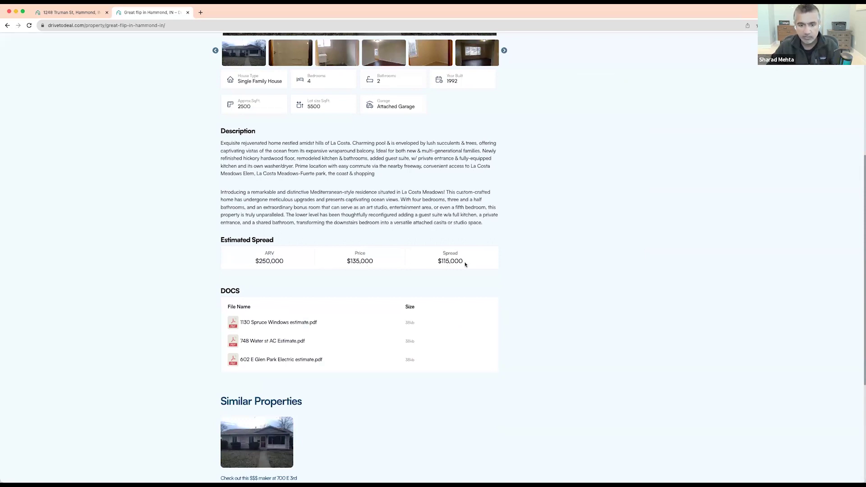
mouse_move(316, 321)
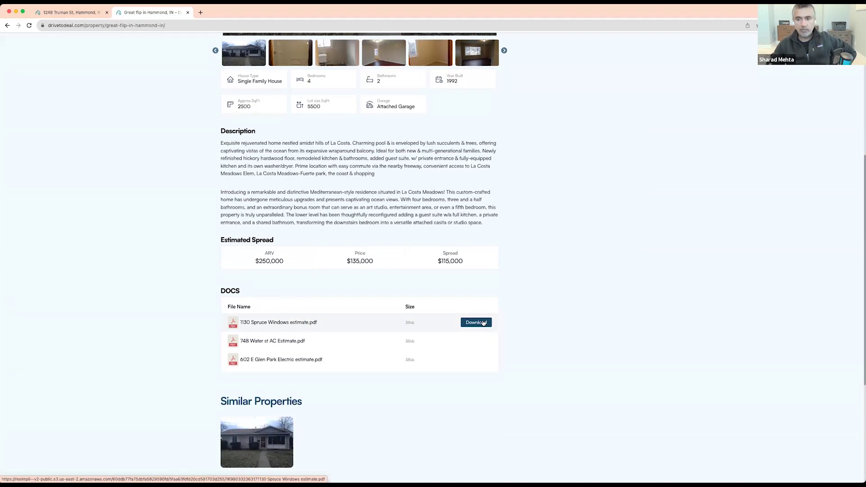
left_click(483, 323)
scroll(313, 325, "down", 3)
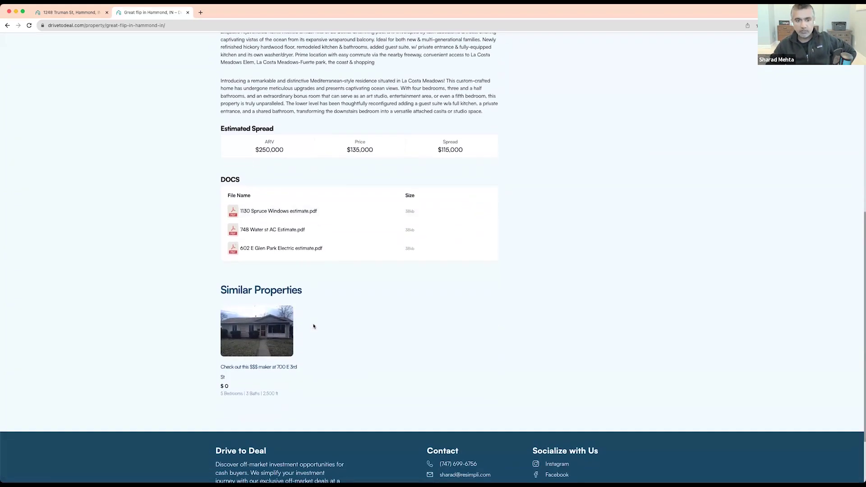
scroll(321, 212, "up", 15)
scroll(322, 213, "down", 1)
Step: Page through all nine listing photos full-screen, then return to the property page
left_click(322, 209)
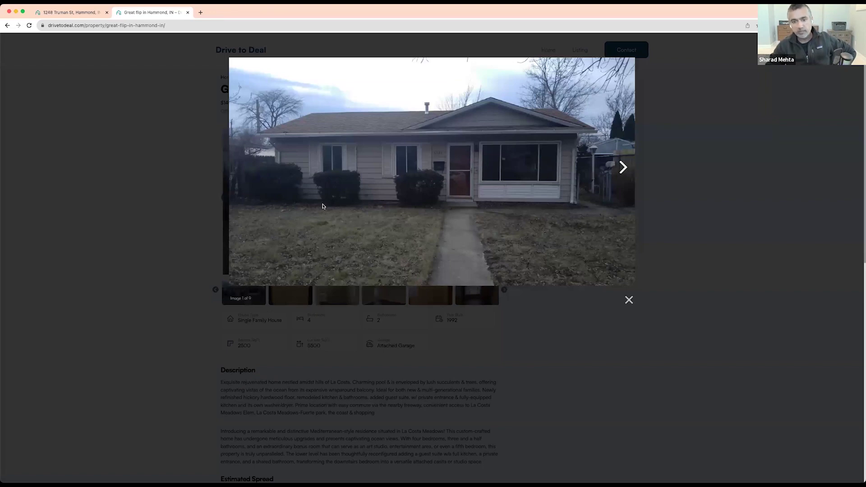
left_click(322, 207)
left_click(323, 206)
left_click(323, 206)
left_click(322, 207)
left_click(322, 207)
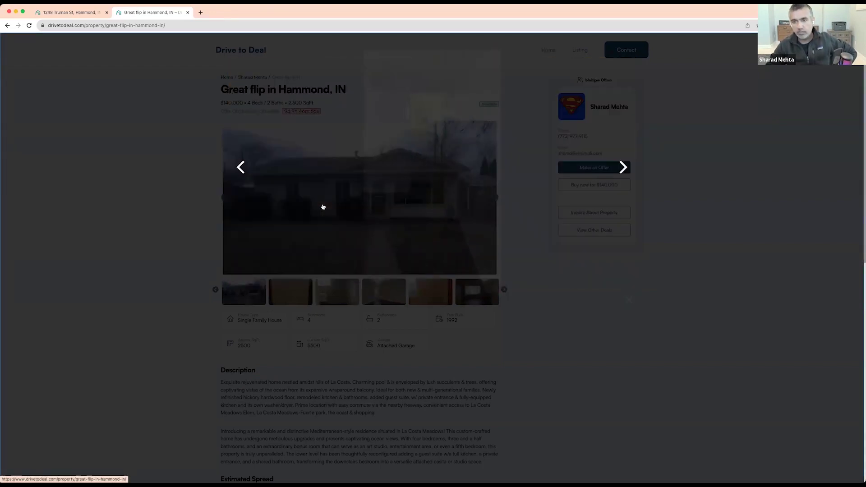
left_click(322, 207)
left_click(323, 207)
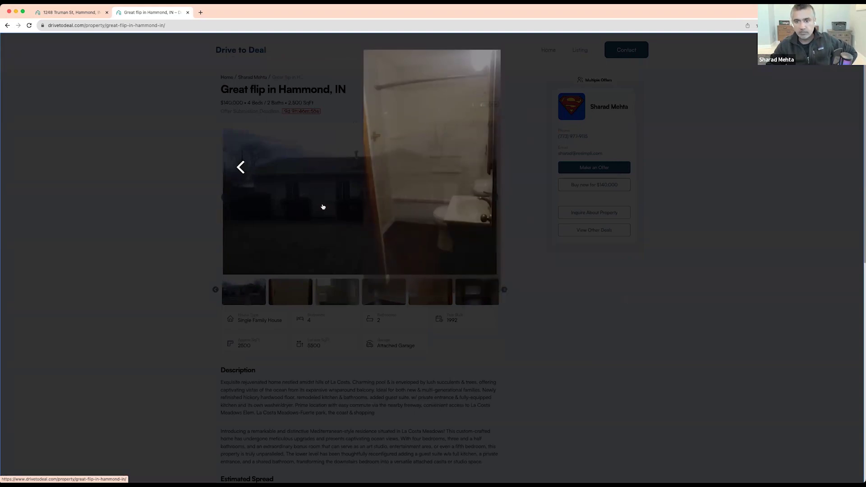
left_click(796, 187)
key("super+1")
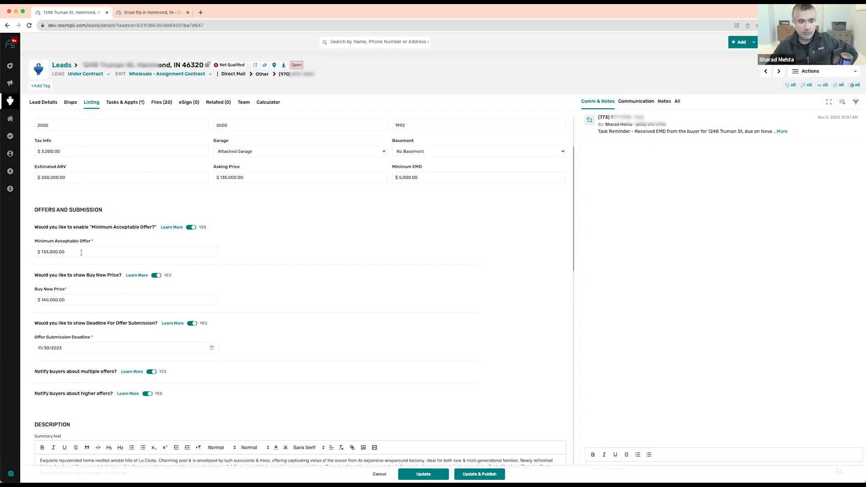
key("super+2")
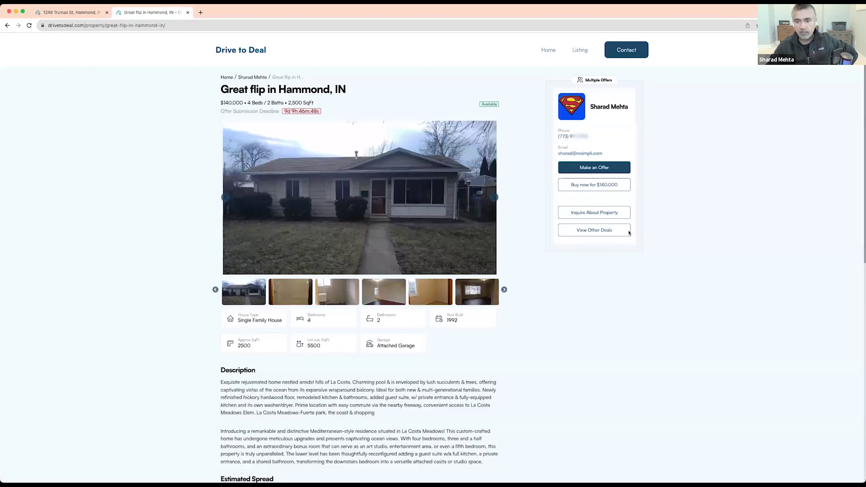
Step: Open the Make an Offer form and try offer prices of 125,000, 130,000 and 134,000
left_click(595, 168)
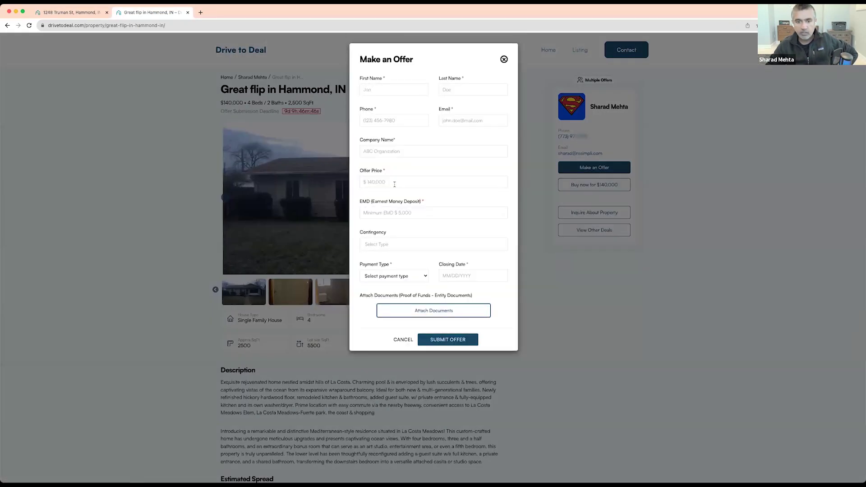
left_click(364, 182)
type("1250000")
left_click(395, 214)
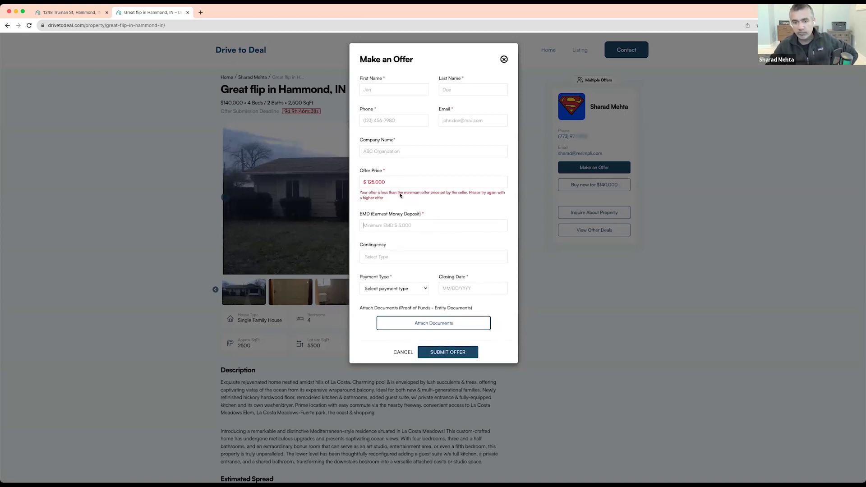
left_click_drag(387, 182, 356, 182)
type("1")
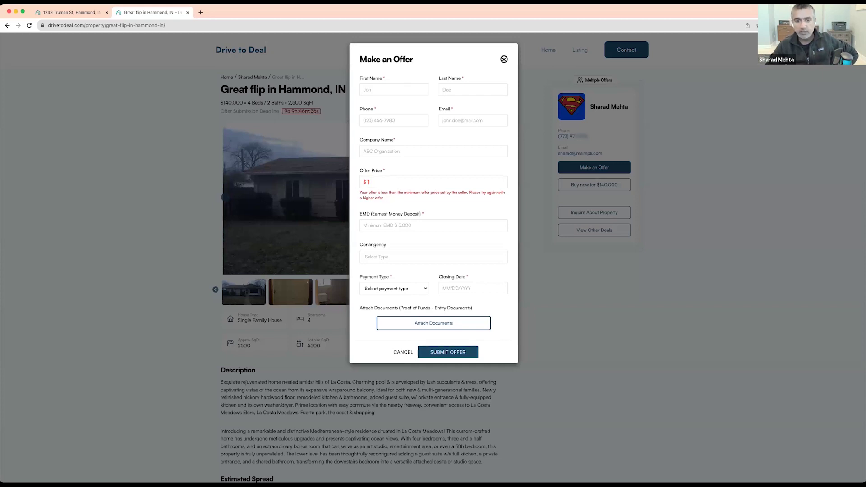
type("30,000")
left_click_drag(395, 183, 343, 183)
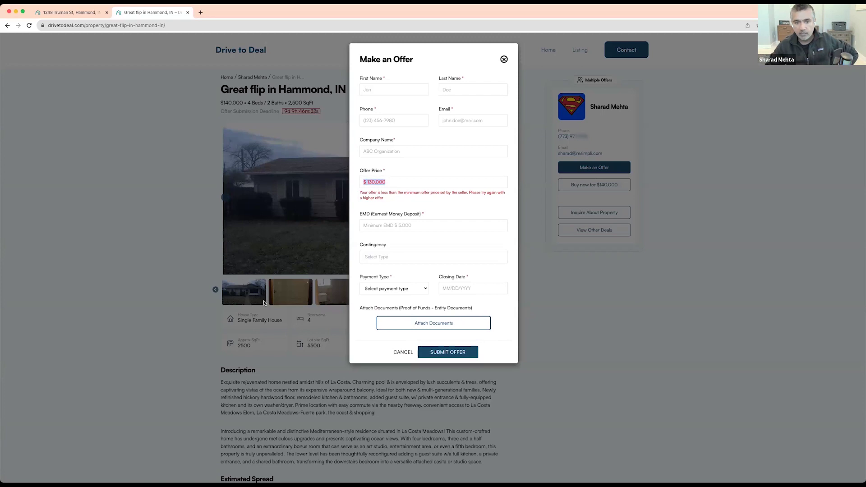
type("134,000")
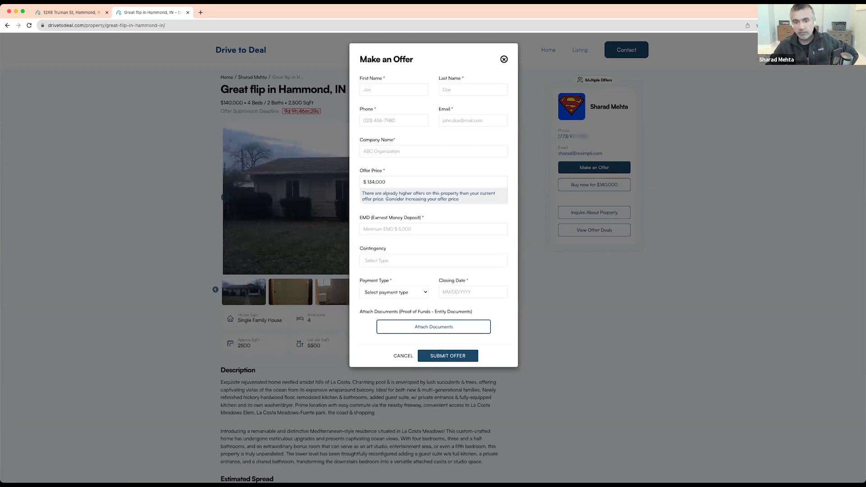
Step: After checking REsimpli's offer settings, change the offer price to 137,000, then 145,000
left_click(91, 12)
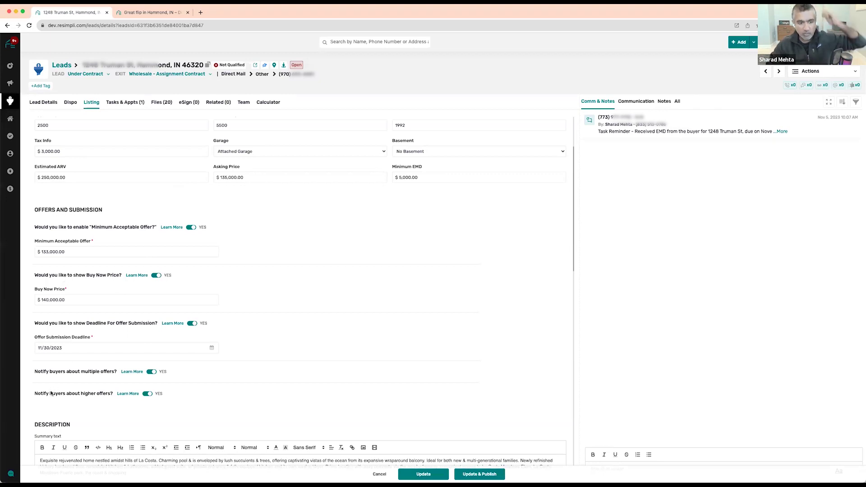
left_click(139, 13)
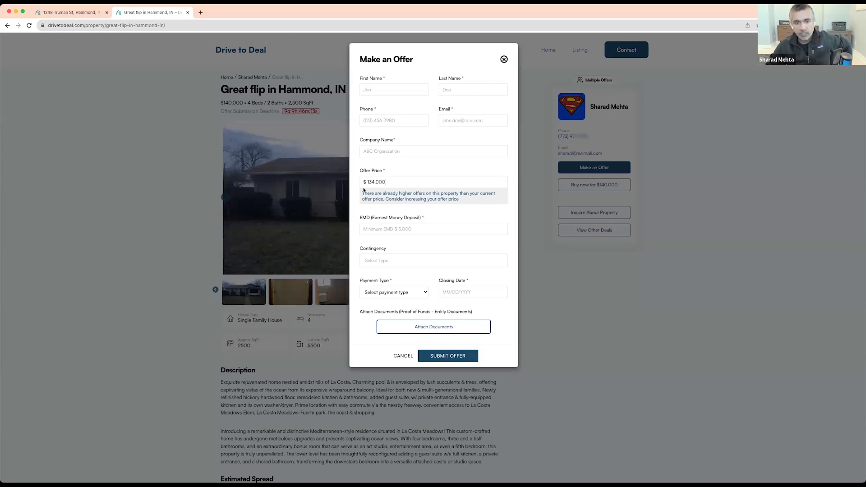
left_click_drag(367, 182, 420, 179)
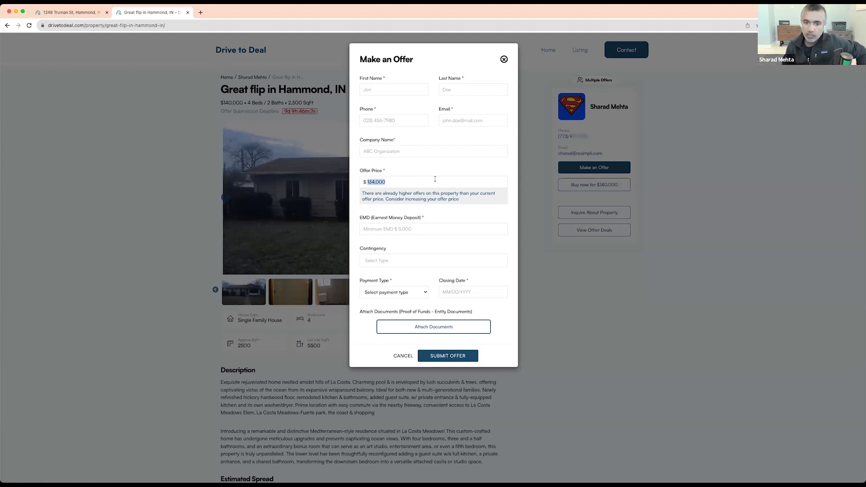
type("137,000")
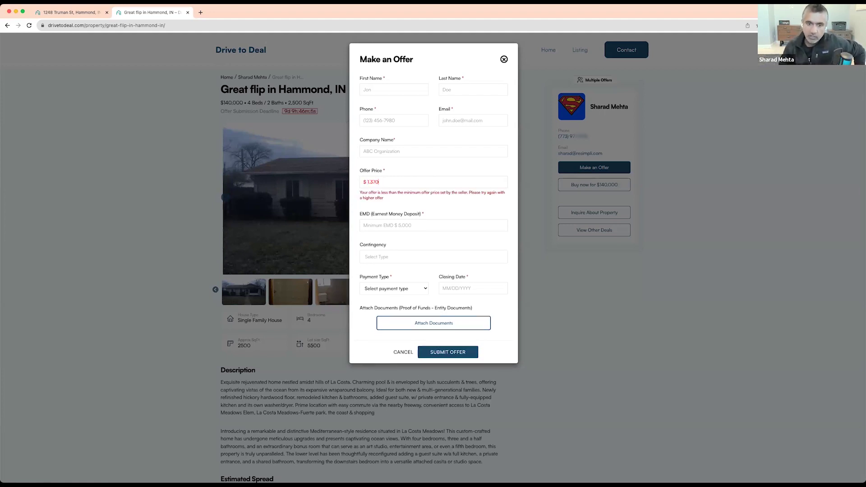
triple_click(375, 180)
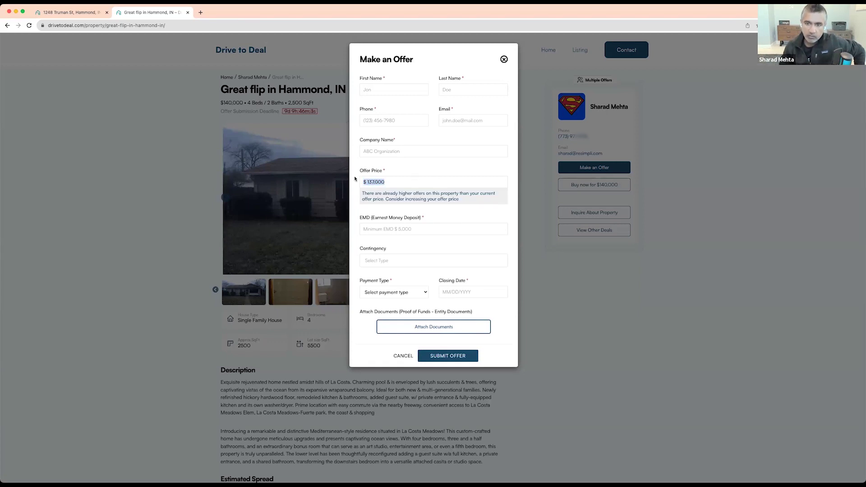
type("1")
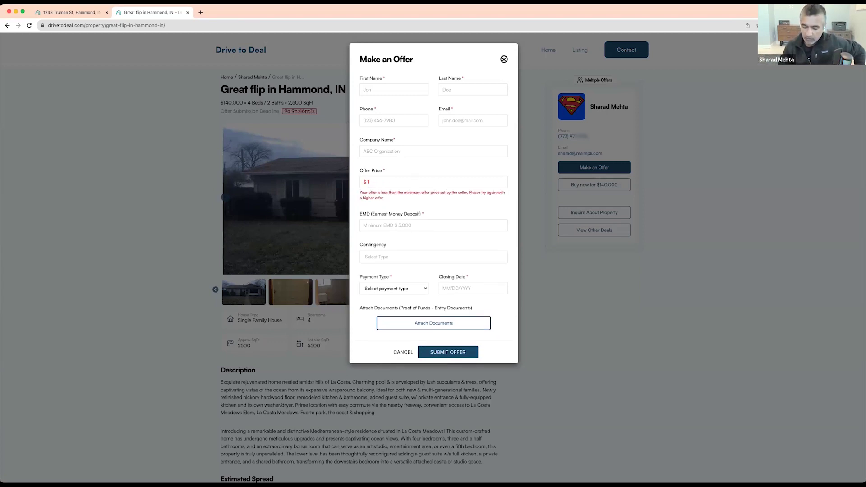
type("45,000")
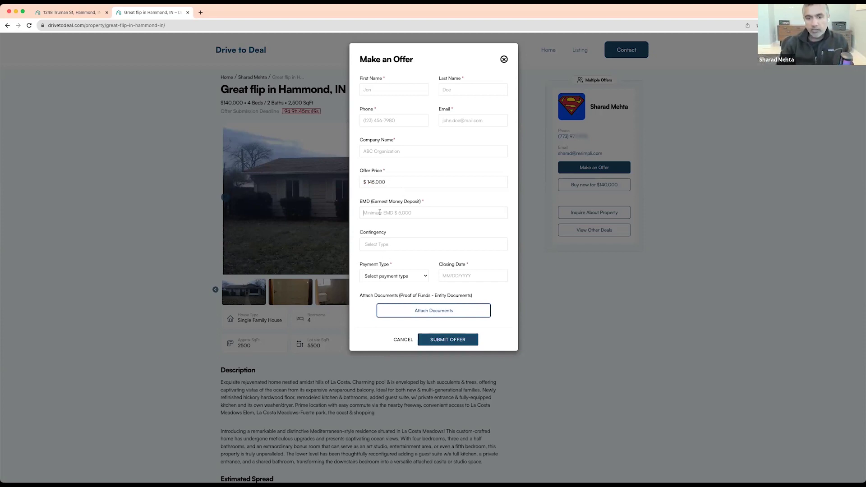
Step: Set the earnest money deposit to 5,500 and revise the offer price to 138,000
type("4500")
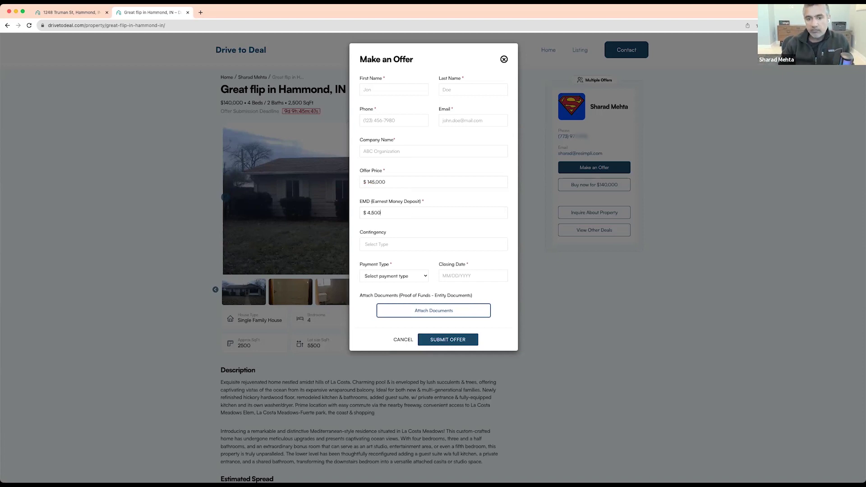
left_click(386, 241)
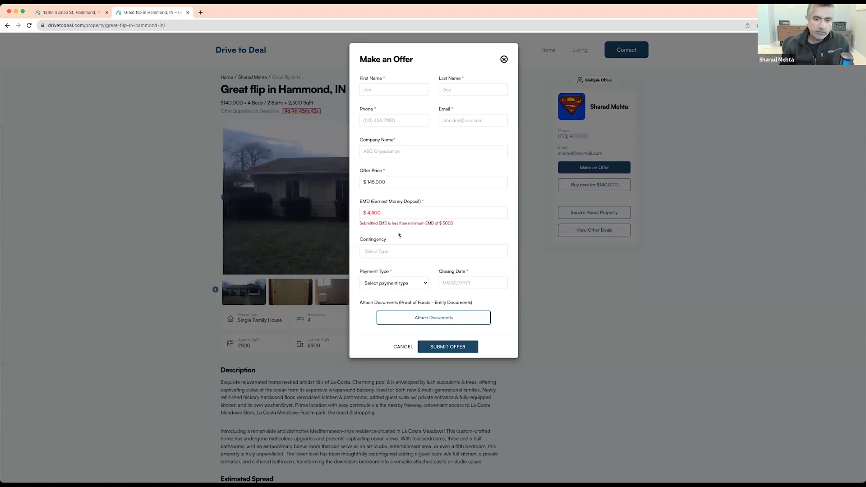
triple_click(392, 214)
type("5,500")
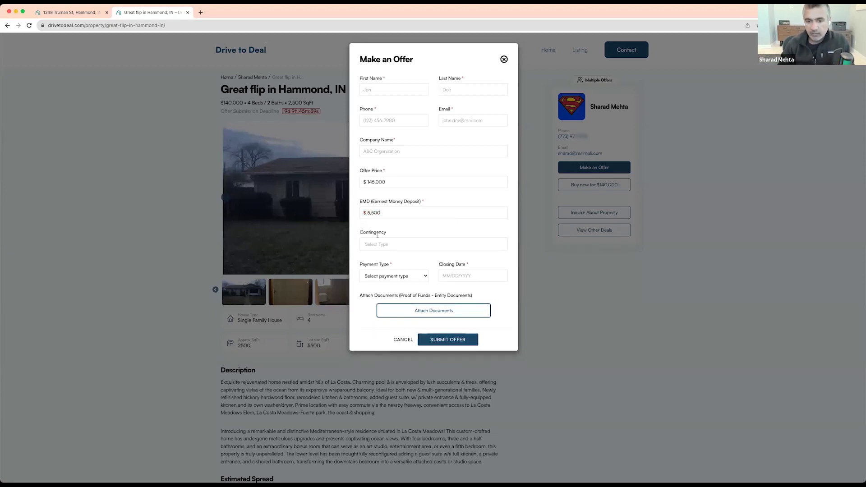
left_click(398, 92)
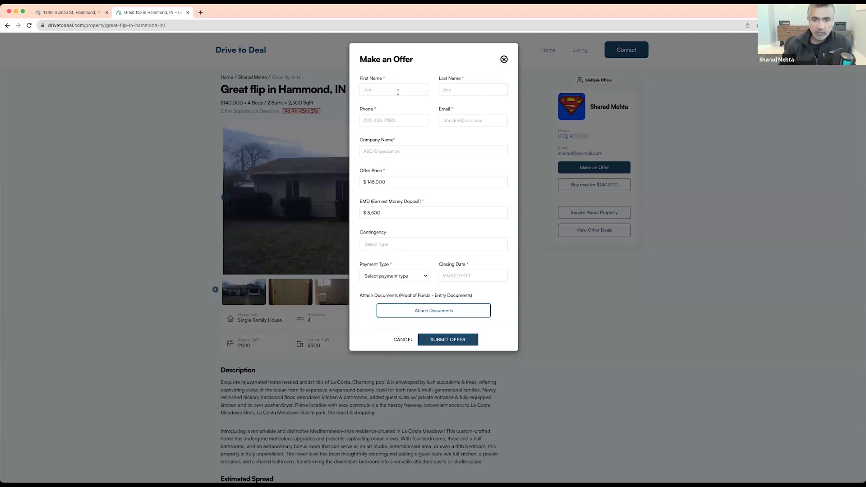
left_click_drag(386, 182, 369, 184)
key("BackSpace")
type("38,000")
Step: Fill in the buyer's first and last name, phone, e-mail and company name
left_click(392, 93)
type("John")
key("Tab")
type("Smith")
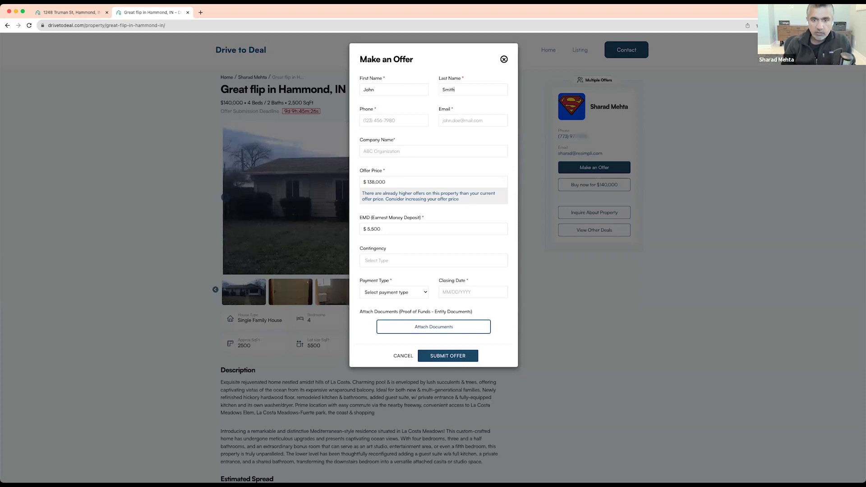
key("Tab")
type("777")
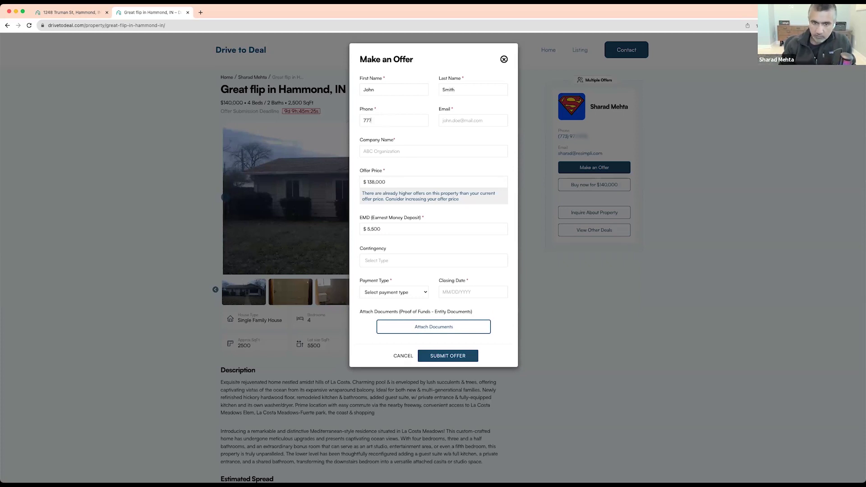
type("77777773")
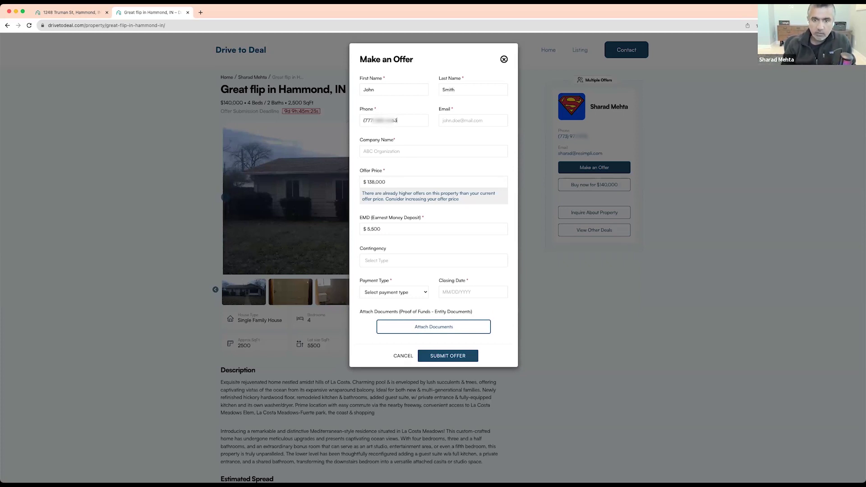
key("Tab")
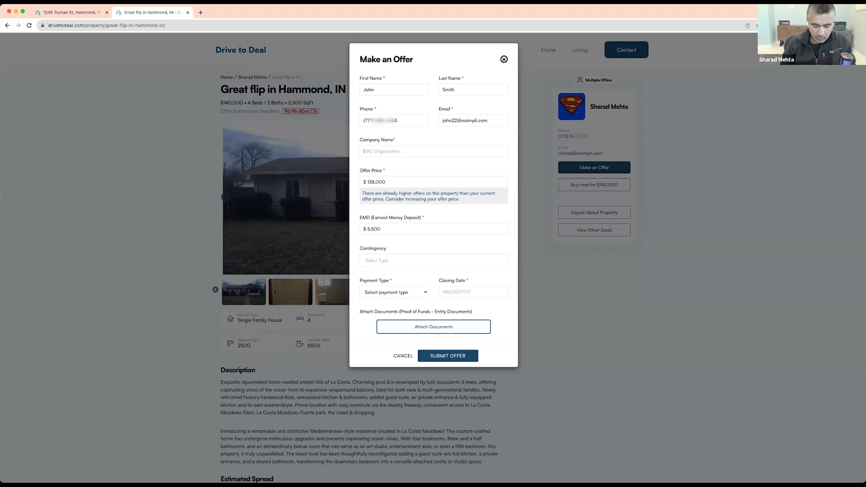
type("REsimpli CAsh")
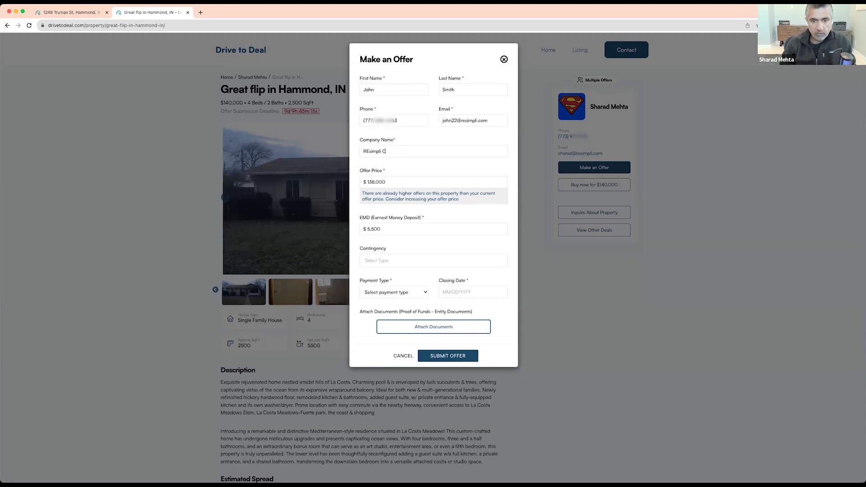
key("BackSpace")
key("BackSpace")
key("BackSpace")
type("ash Buyer")
left_click(388, 151)
Step: Choose an Inspection contingency, Cash payment, and an 11/30/2023 closing date
left_click(399, 261)
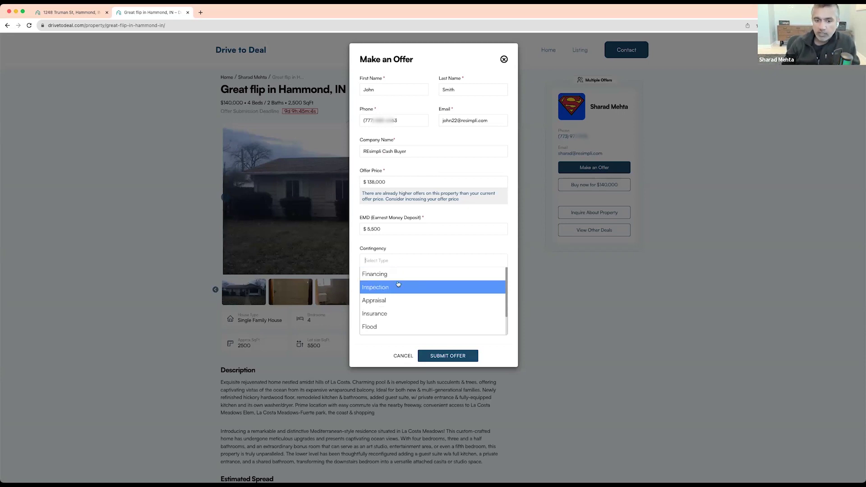
left_click(398, 284)
left_click(446, 241)
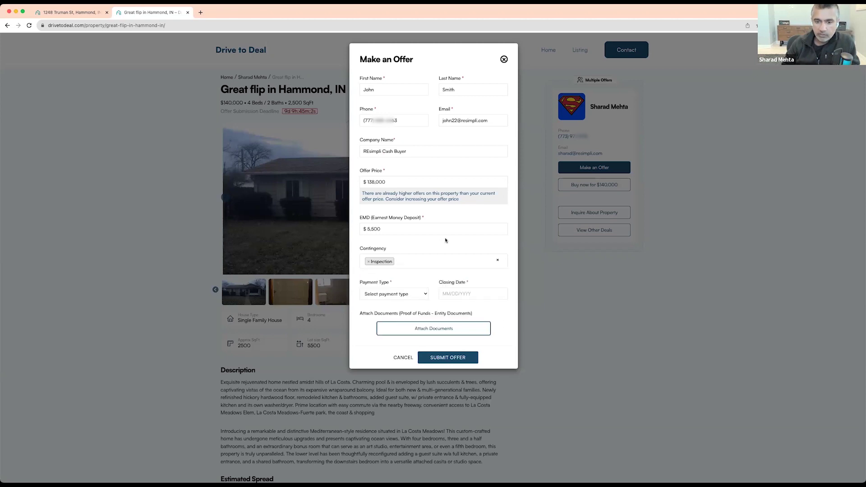
left_click(417, 294)
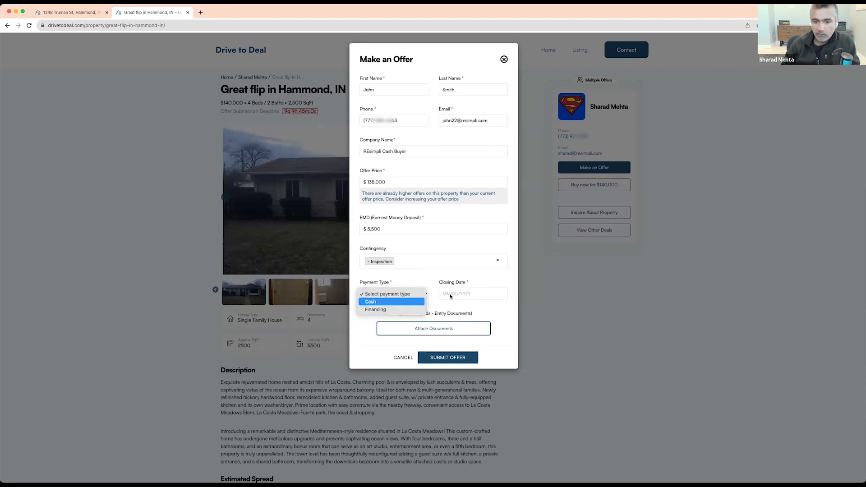
left_click(408, 302)
left_click(457, 293)
left_click(500, 381)
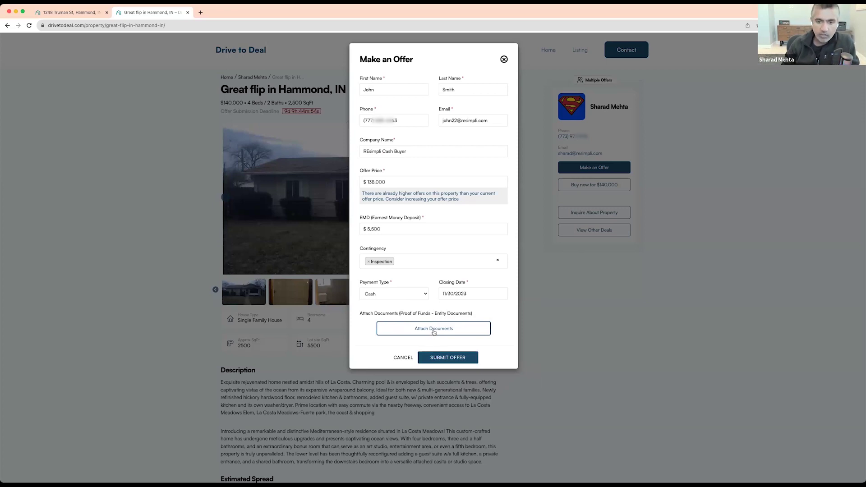
Step: Attach the Thank you.jpeg file to the offer
left_click(432, 333)
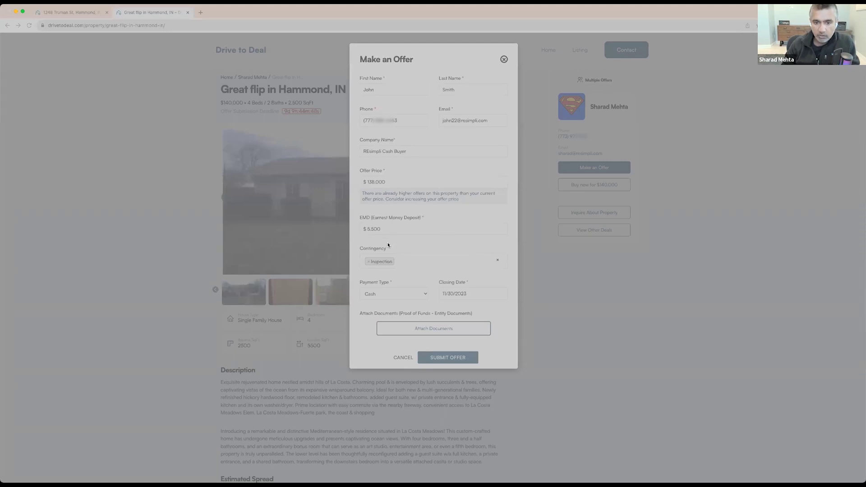
key("Return")
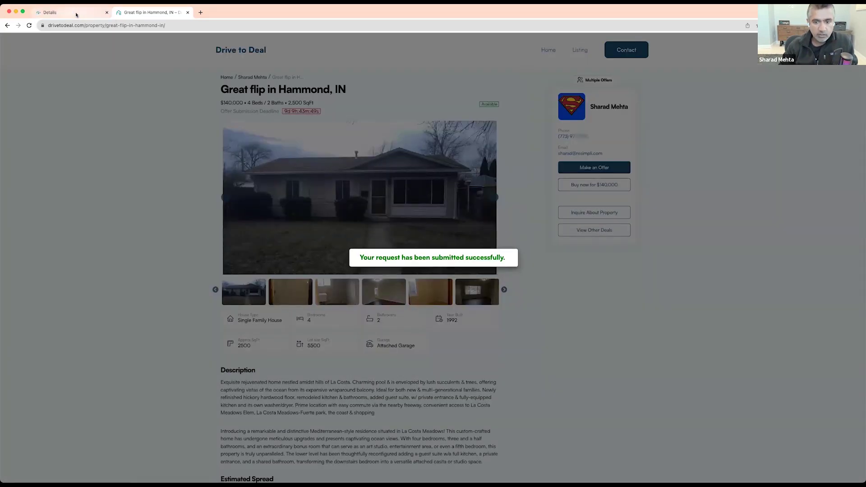
left_click(76, 14)
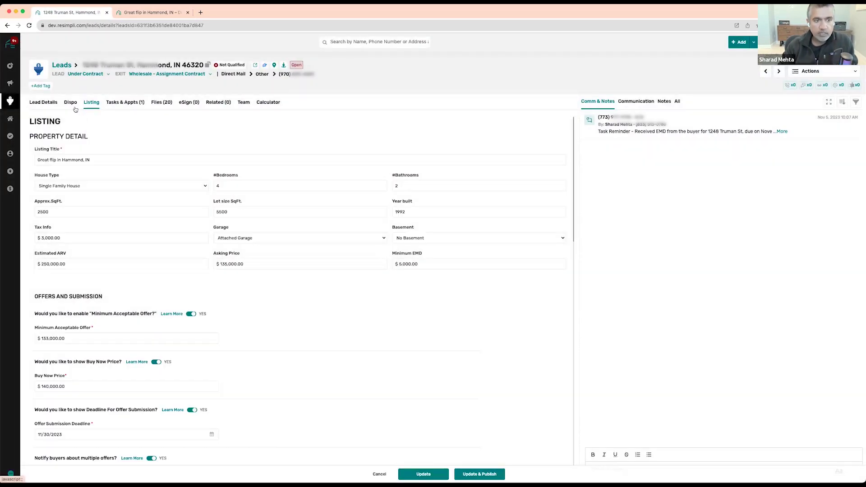
Step: Review the new $138,000 offer in the lead's Dispo tab without editing, then return to the property page
left_click(74, 107)
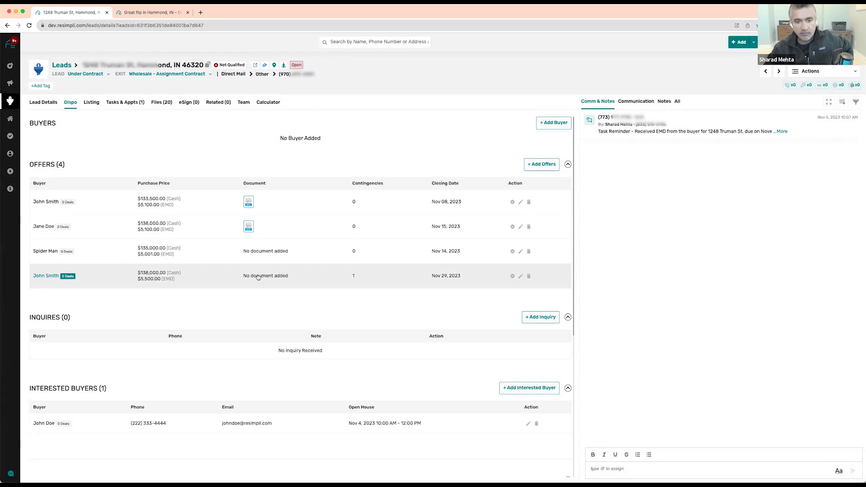
mouse_move(353, 277)
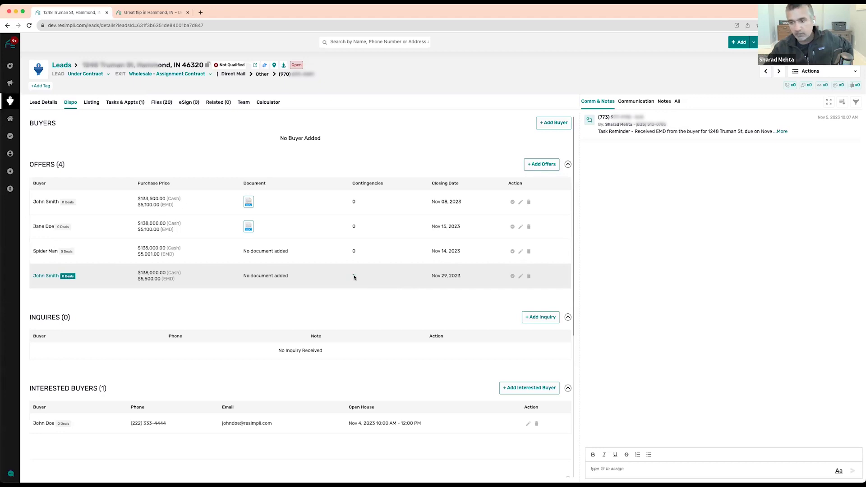
double_click(433, 276)
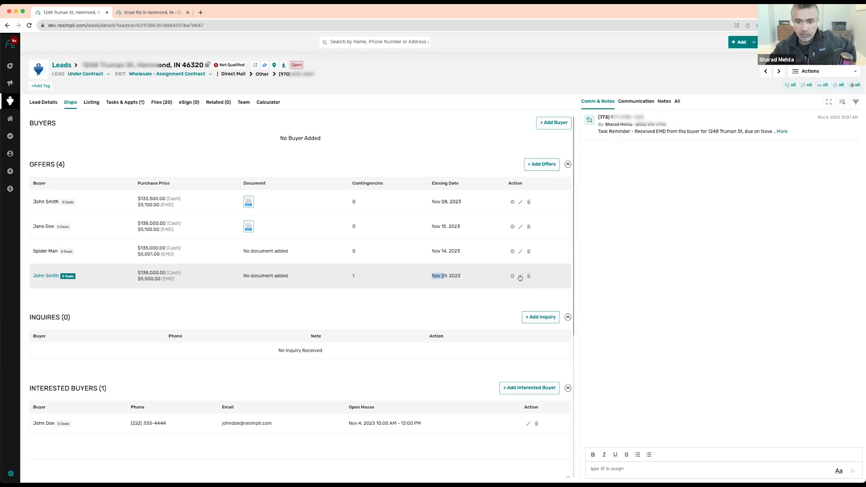
left_click(521, 276)
left_click(416, 343)
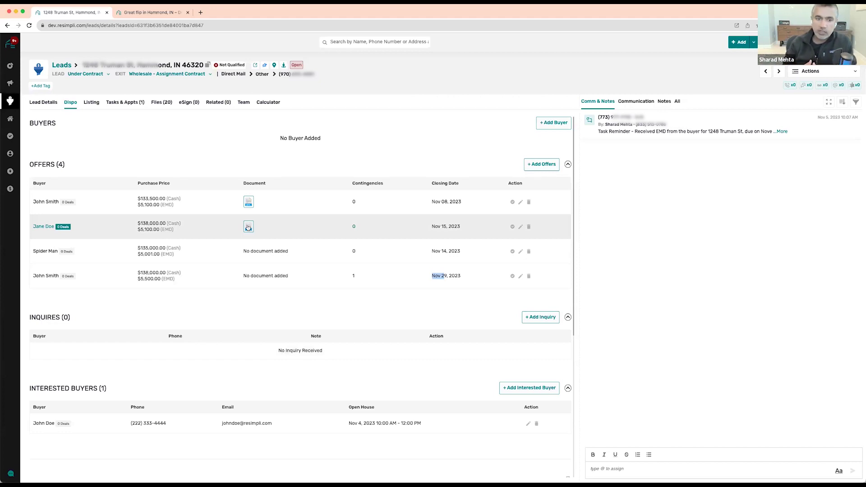
key("ctrl+Tab")
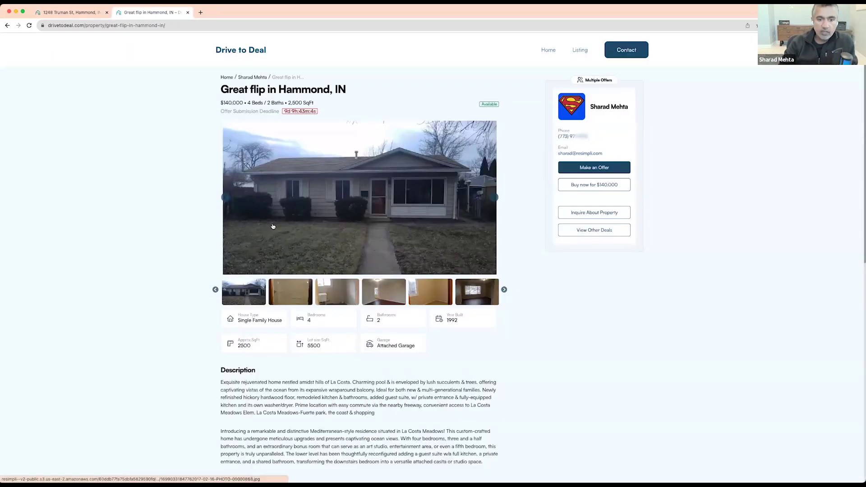
Step: Reopen the Hammond lead's Listing settings and compare them against the public property page
scroll(356, 197, "down", 1)
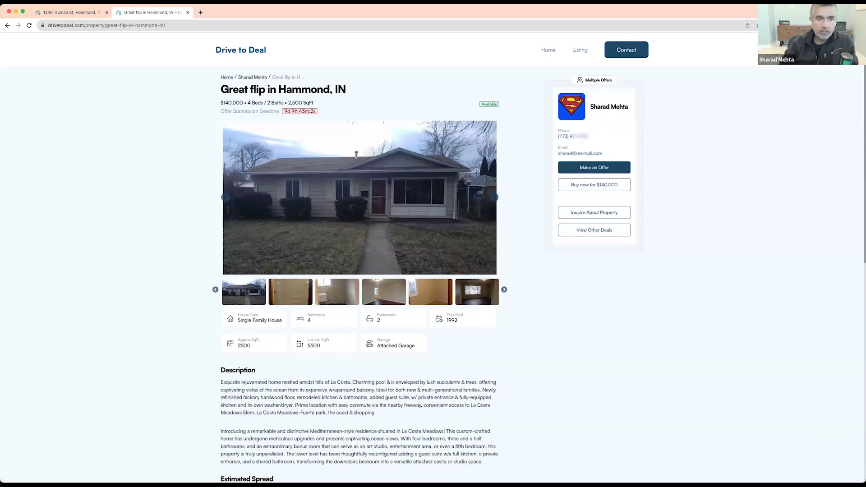
left_click(70, 13)
left_click(91, 102)
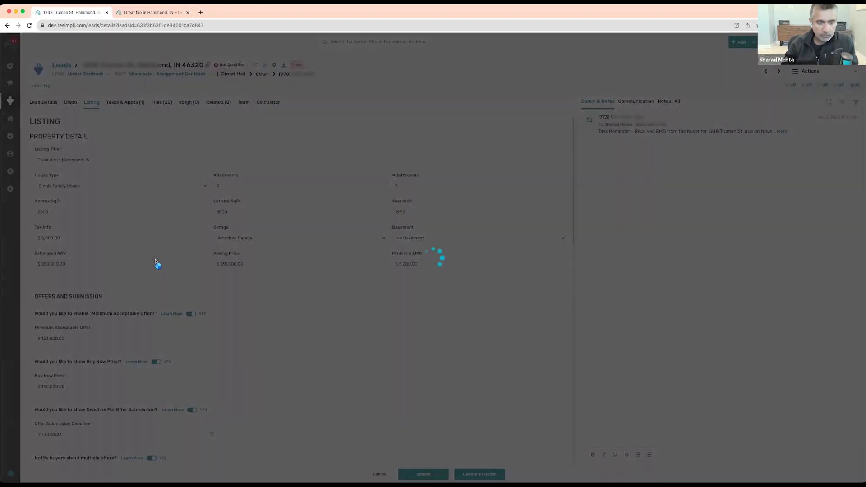
scroll(62, 350, "down", 3)
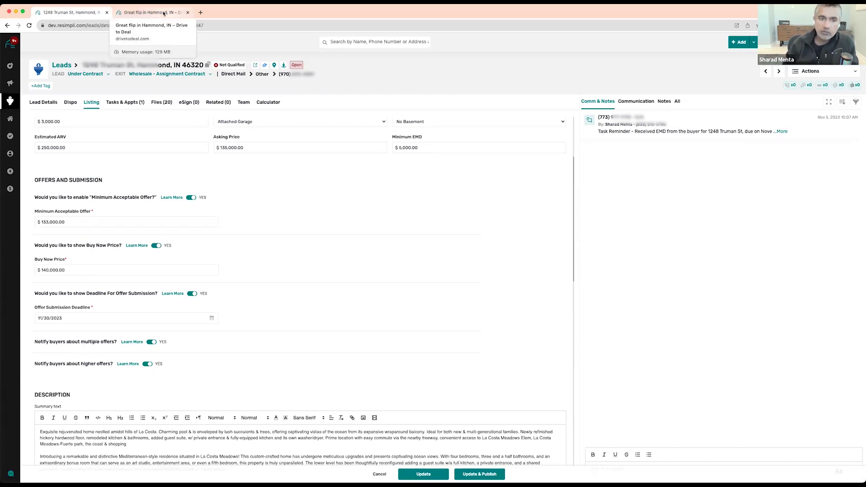
left_click(164, 13)
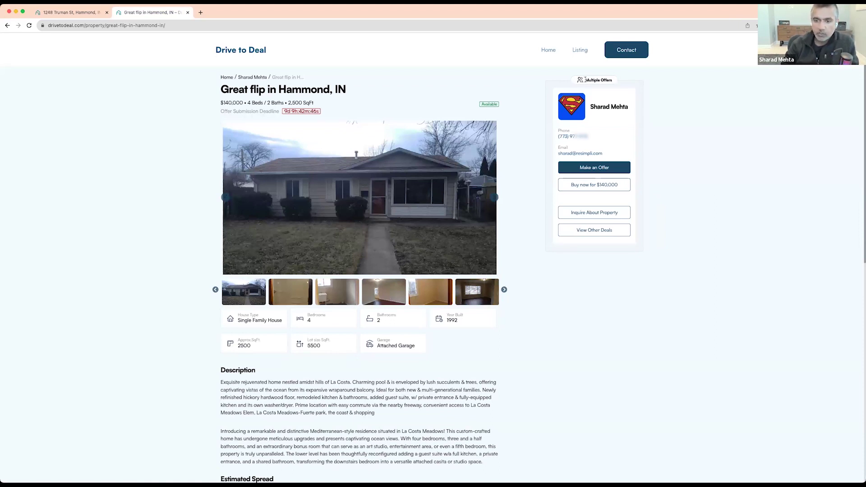
left_click(73, 13)
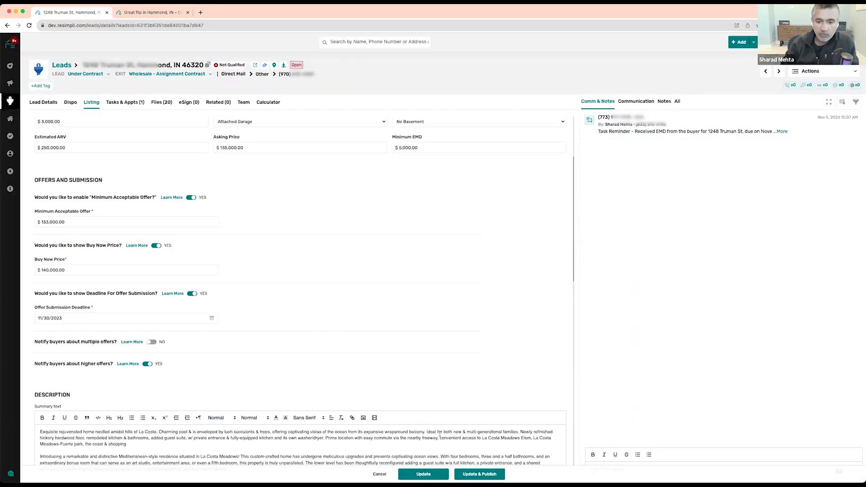
Step: Publish the current Hammond listing and reload its property page to check the result
left_click(480, 474)
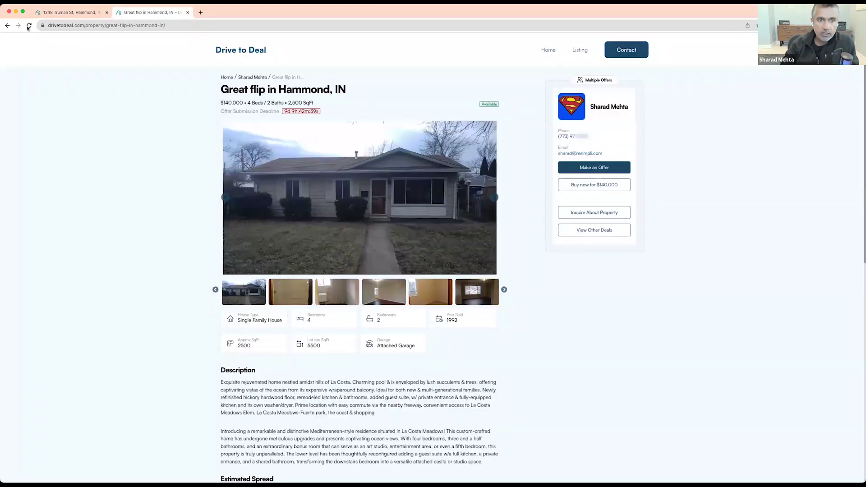
left_click(28, 25)
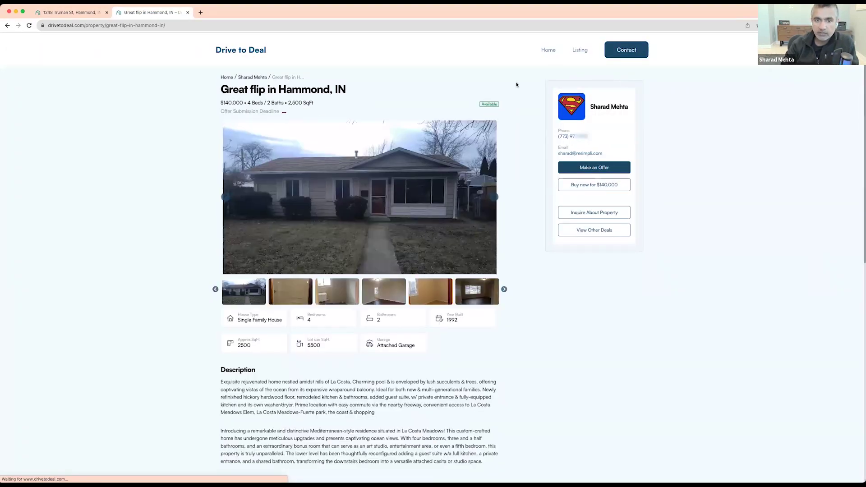
left_click(86, 14)
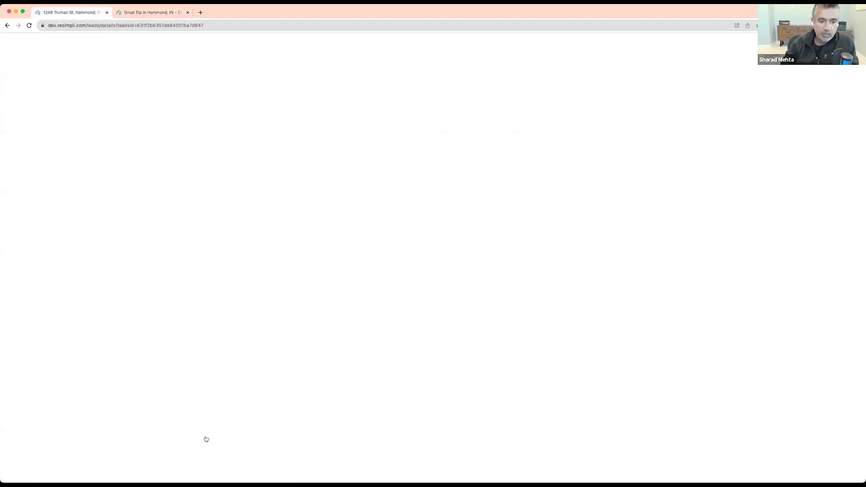
Step: Set 'Notify buyers about multiple offers?' to YES, update & publish, and view the Great flip page
left_click(152, 343)
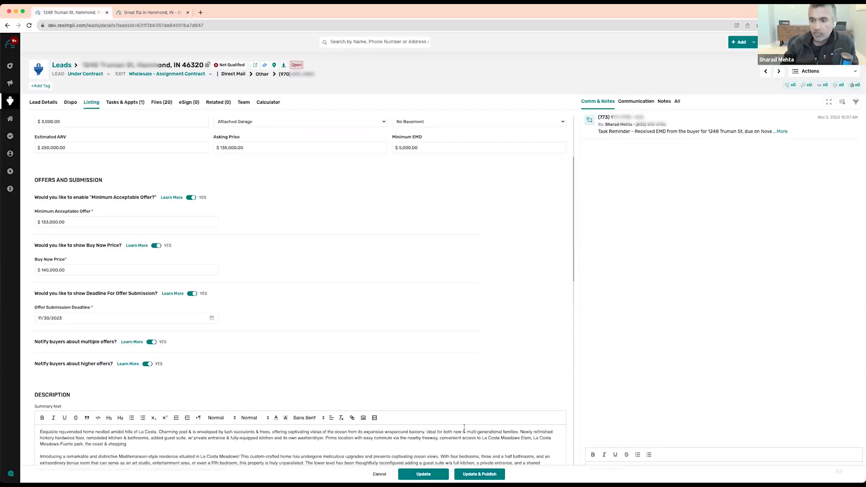
left_click(483, 473)
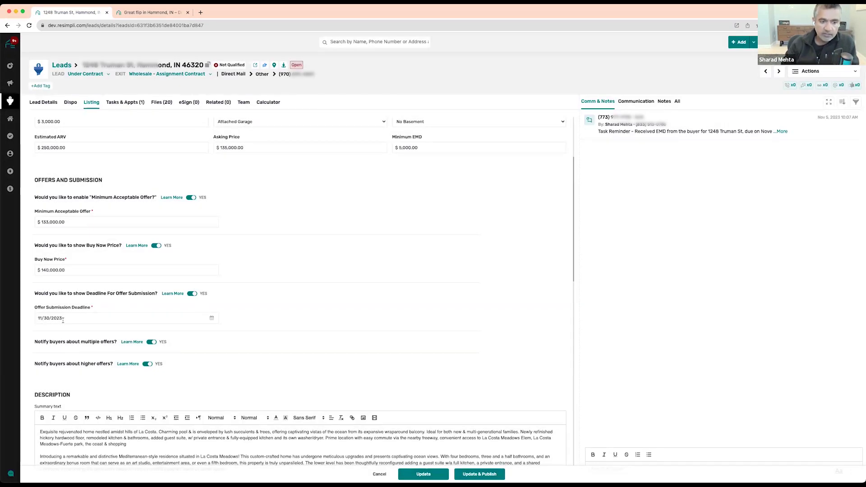
left_click(149, 12)
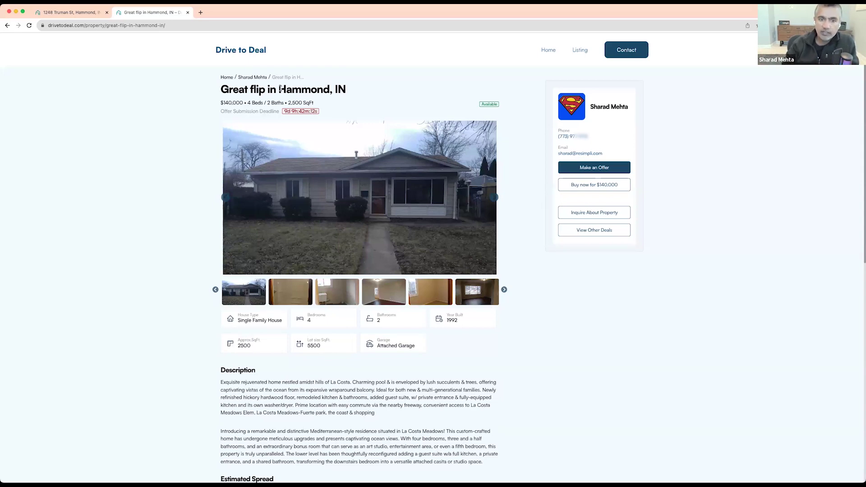
left_click(227, 77)
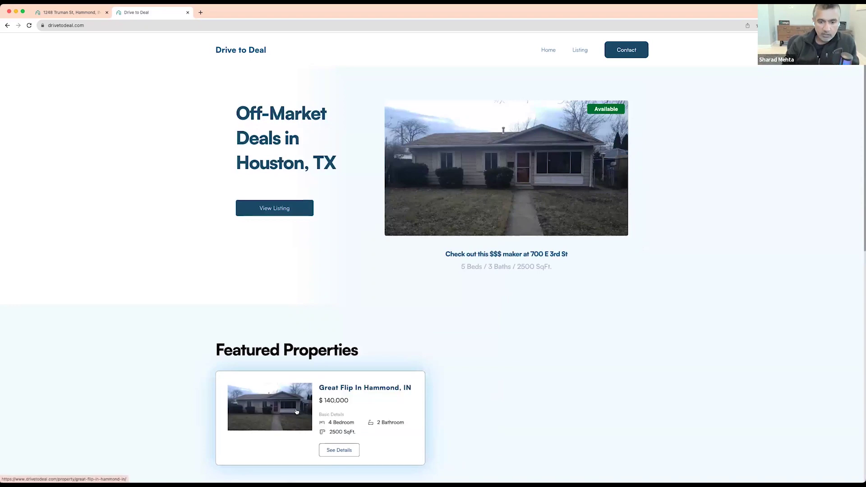
left_click(296, 411)
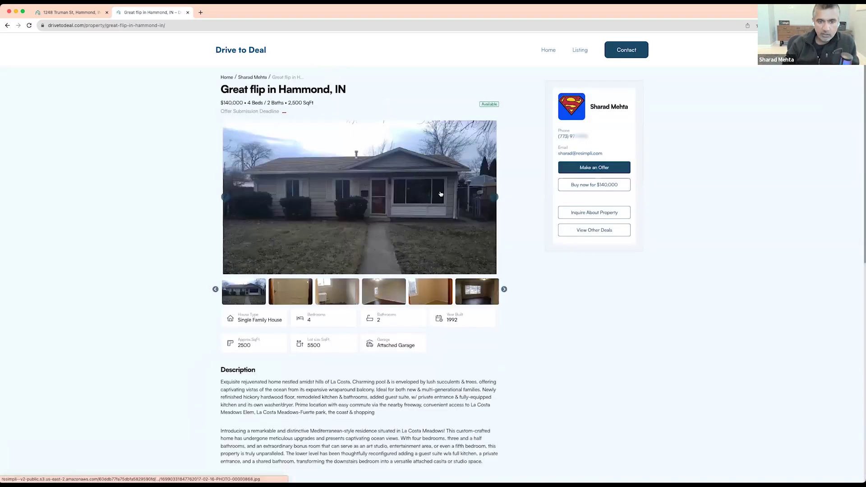
scroll(262, 280, "down", 20)
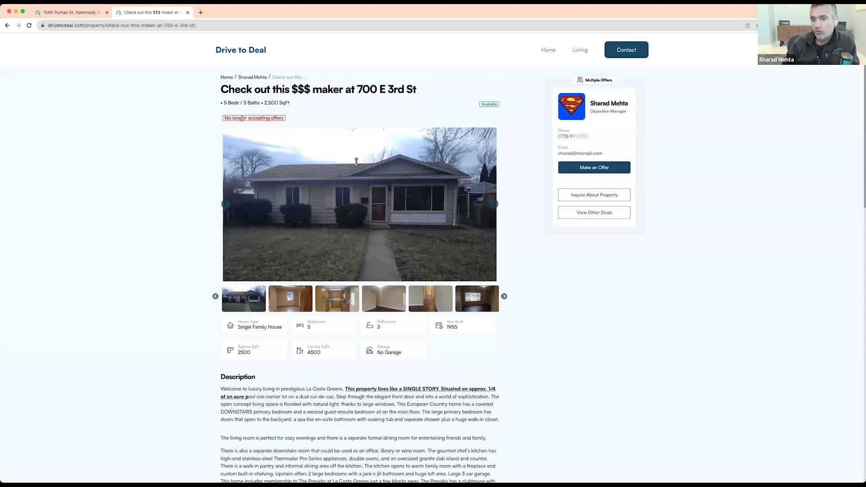
left_click(593, 167)
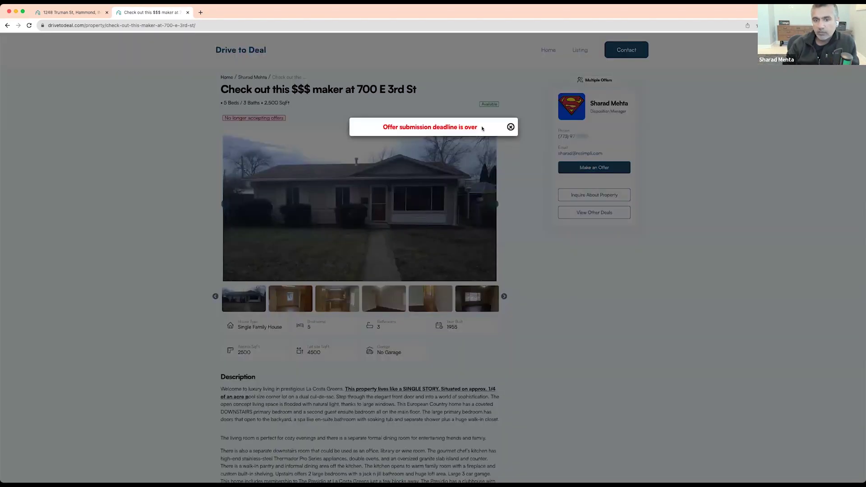
left_click(510, 128)
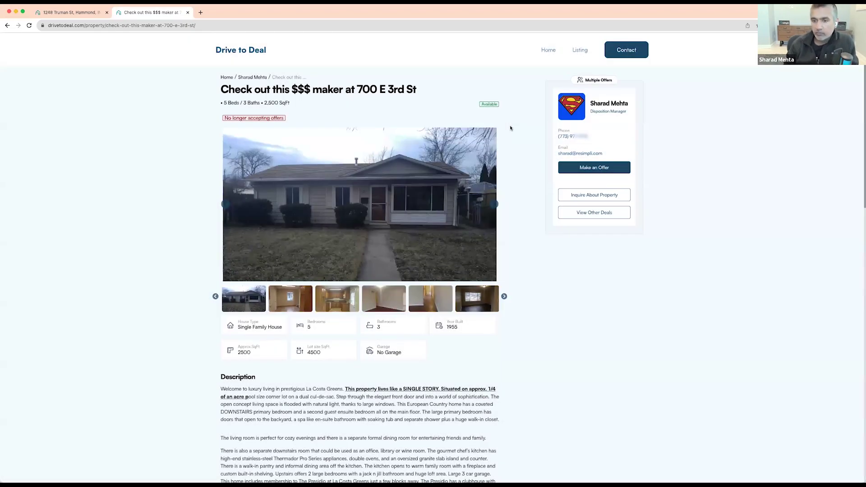
left_click(83, 15)
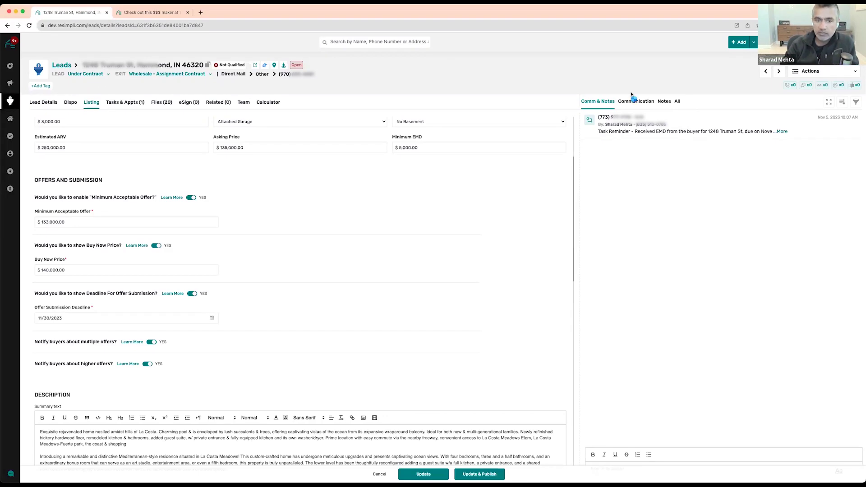
Step: Open the $$$ maker lead's Listing settings, set the offer deadline to 11/24/2023, and publish
left_click(778, 71)
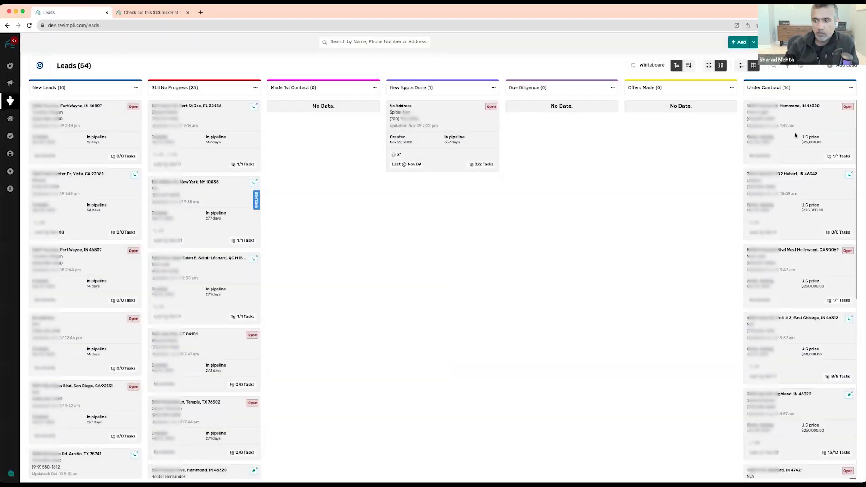
left_click(782, 176)
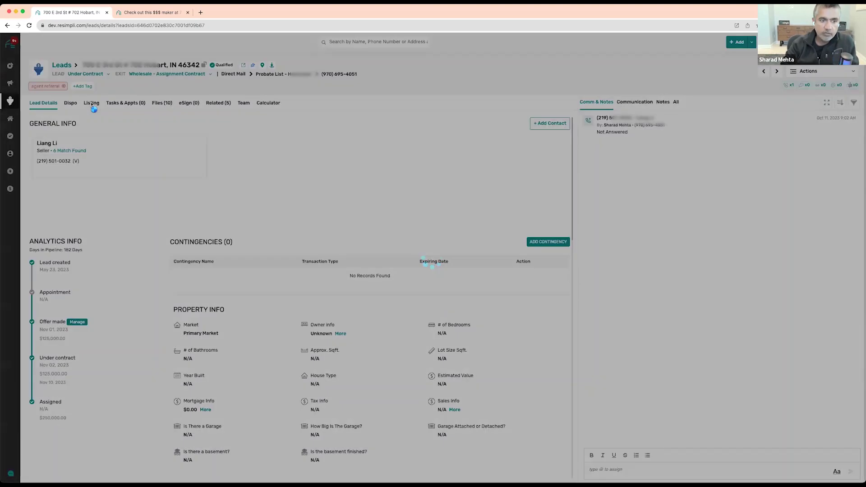
left_click(91, 103)
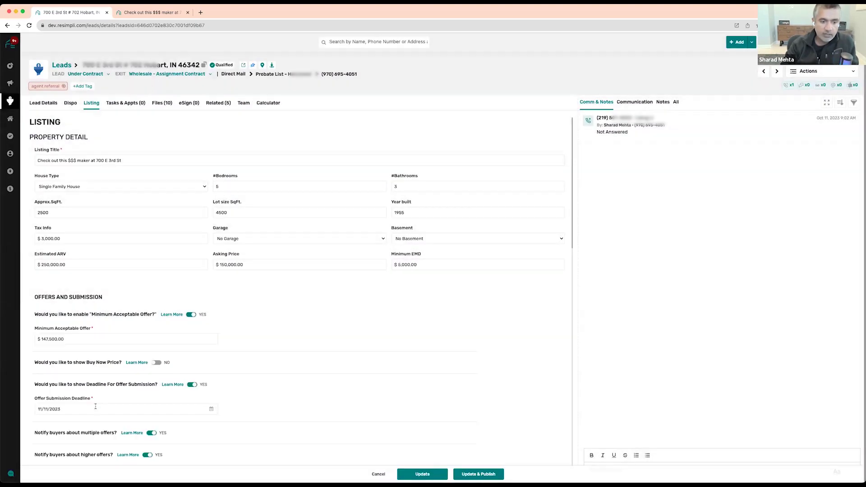
left_click(95, 408)
left_click(107, 386)
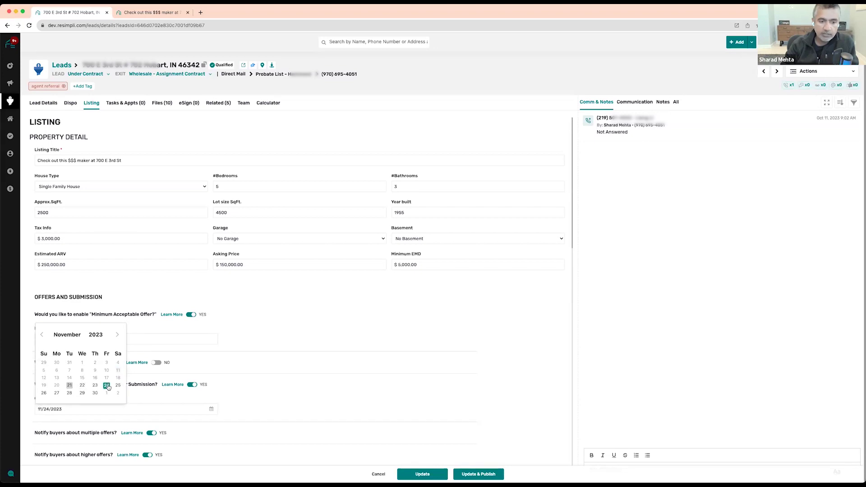
left_click(464, 472)
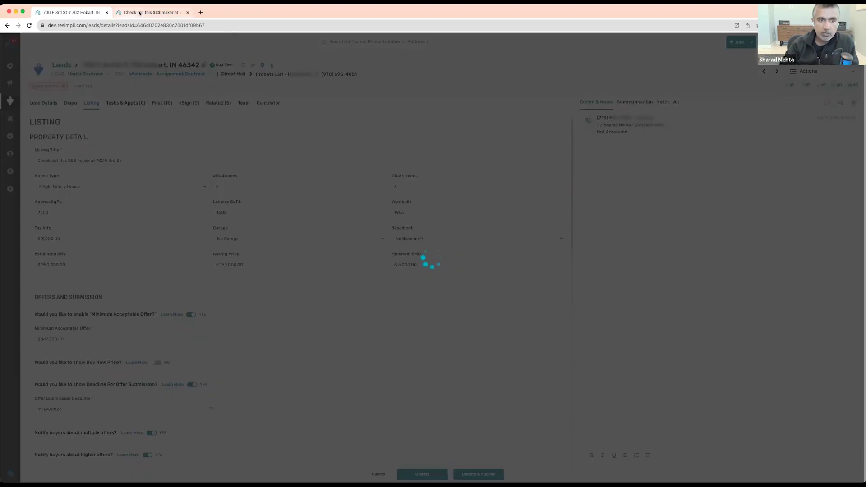
left_click(144, 12)
left_click(137, 26)
key("Return")
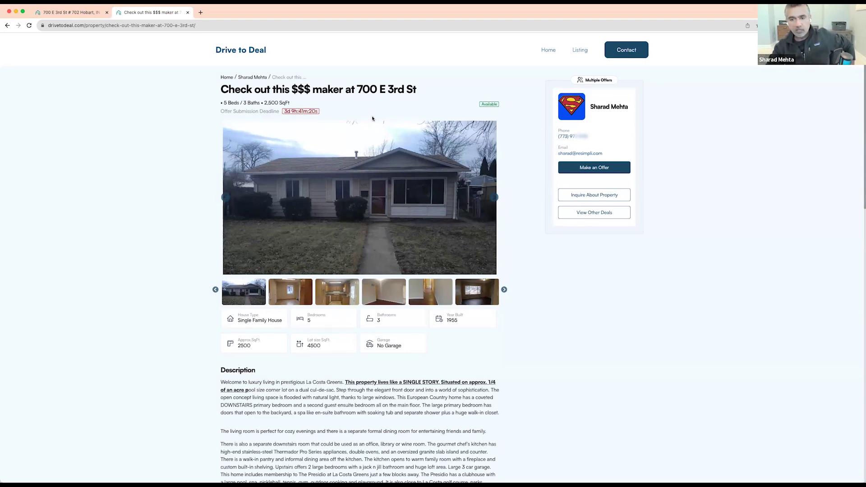
left_click(55, 13)
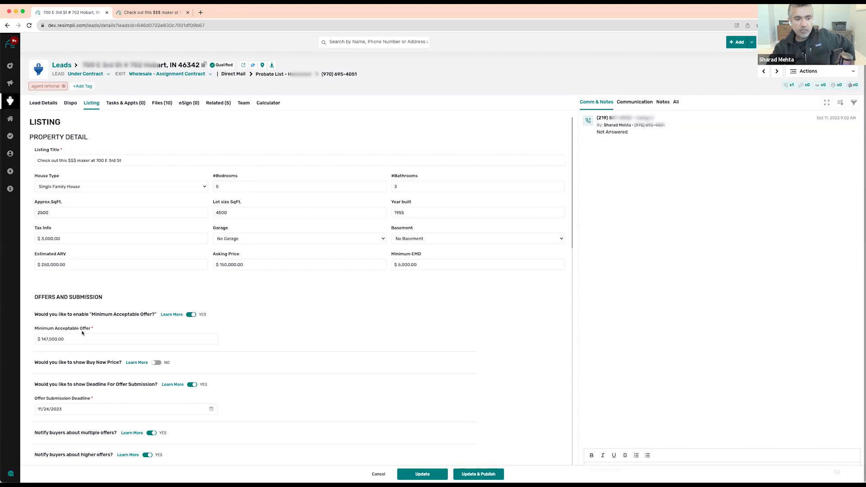
left_click(152, 13)
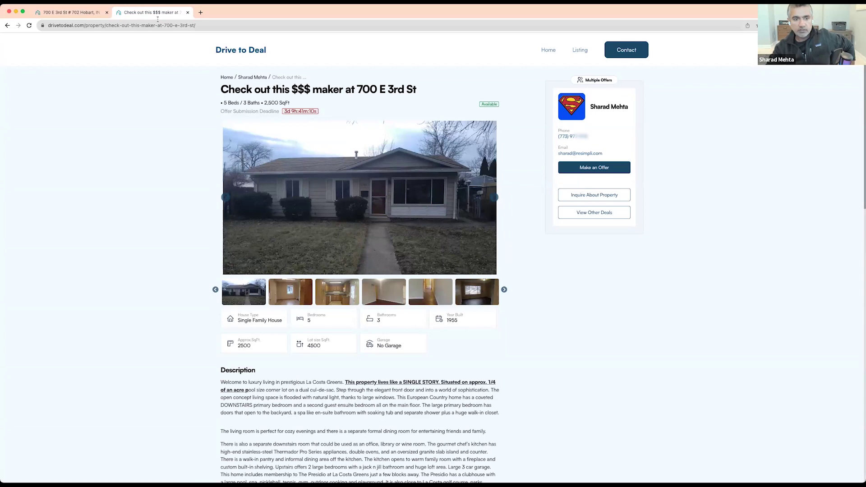
key("ctrl+shift+Tab")
key("ctrl+Tab")
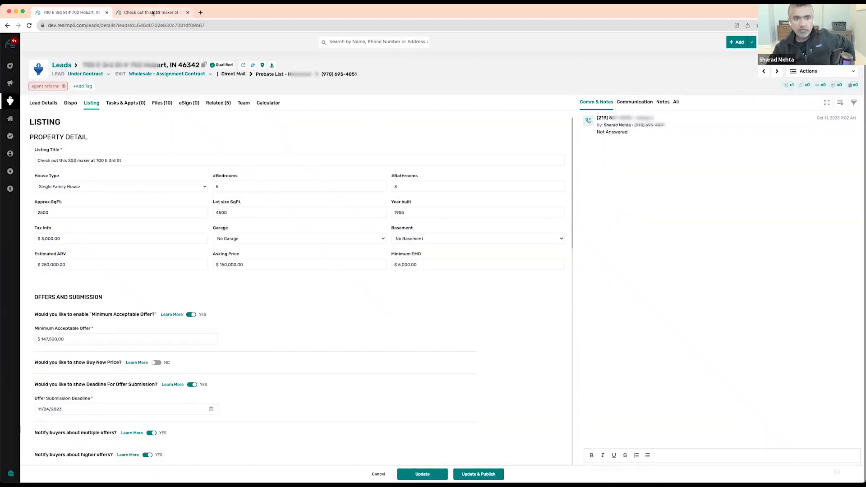
left_click(29, 25)
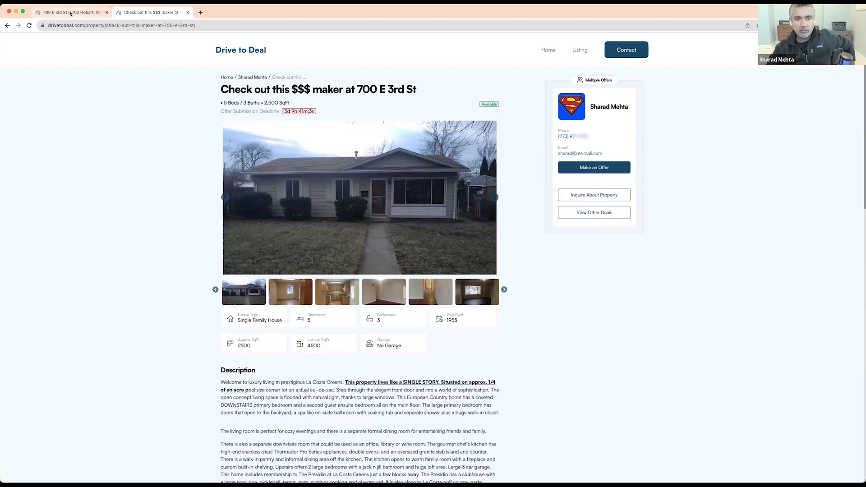
scroll(380, 193, "down", 4)
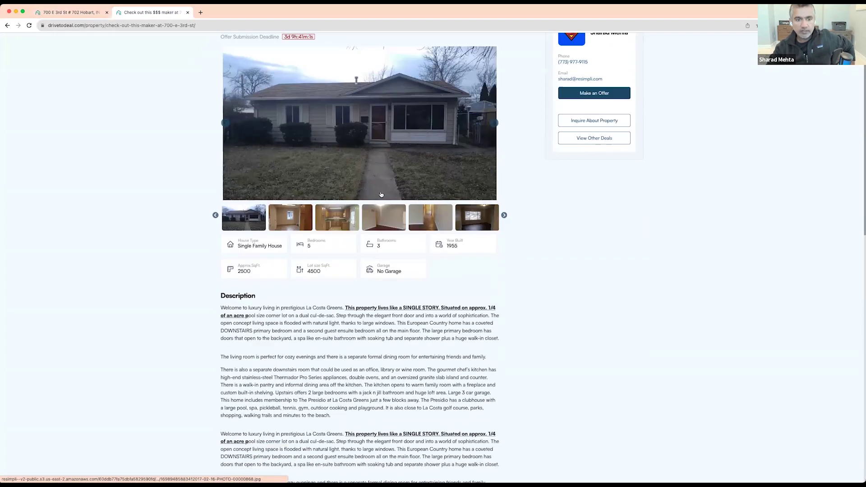
scroll(380, 194, "down", 1)
scroll(378, 192, "up", 3)
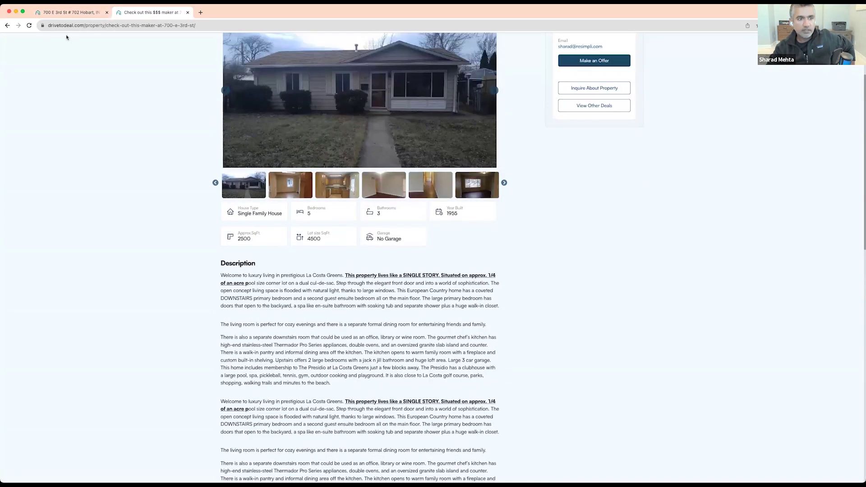
left_click(73, 12)
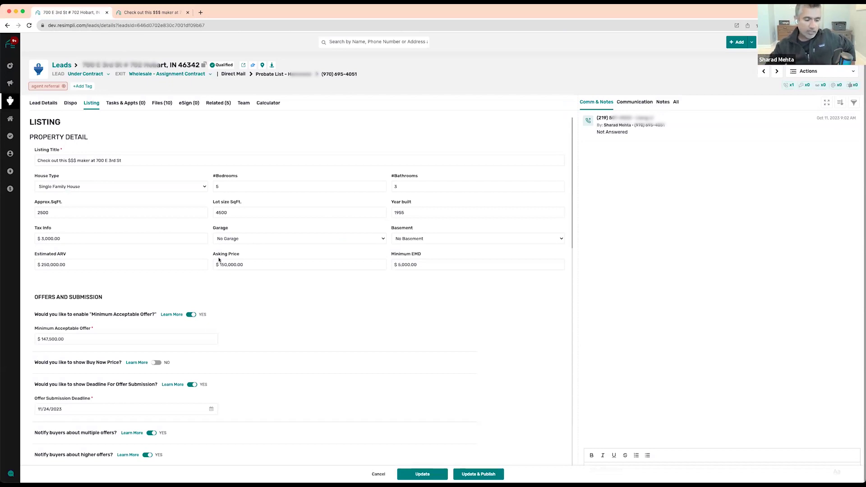
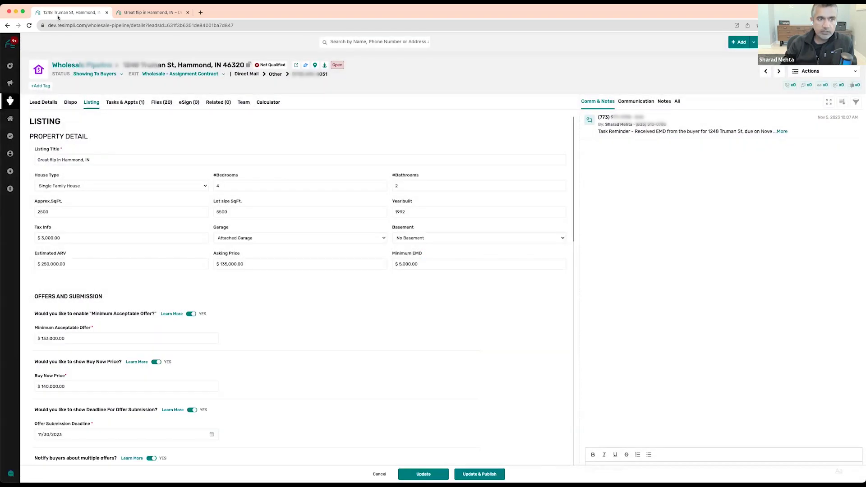
Step: Compare the published Hammond listing page with the REsimpli listing form
left_click(151, 12)
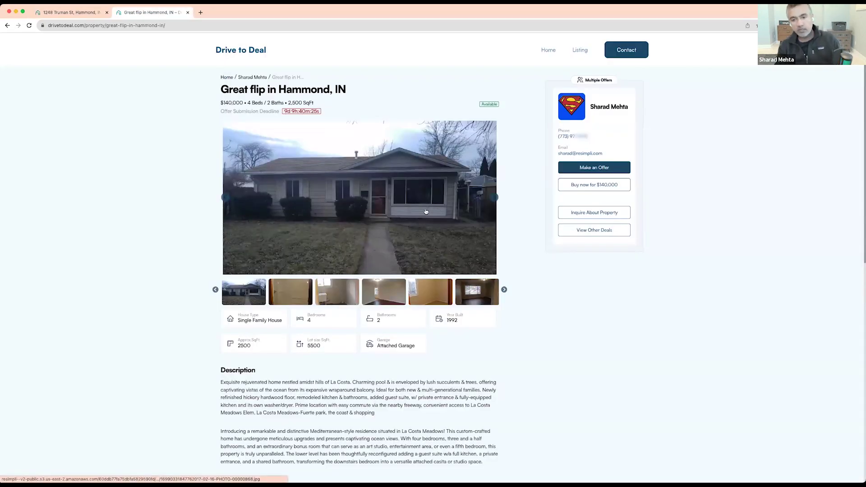
left_click(84, 12)
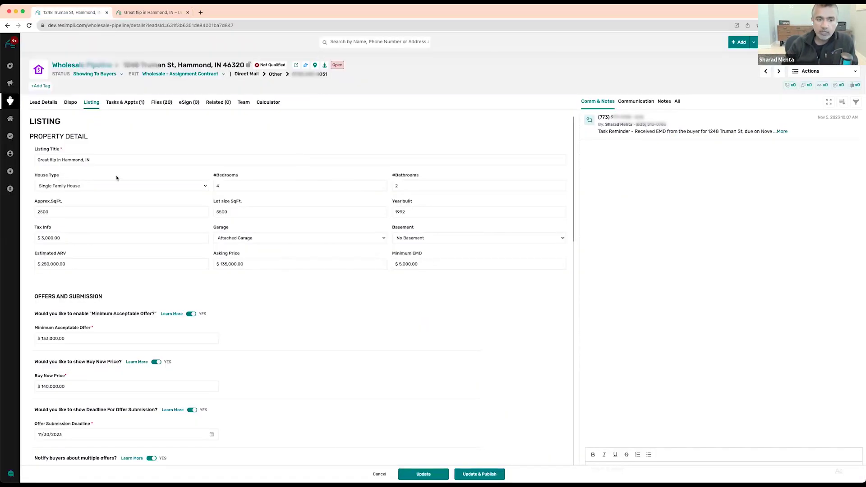
scroll(178, 375, "down", 3)
scroll(180, 373, "up", 3)
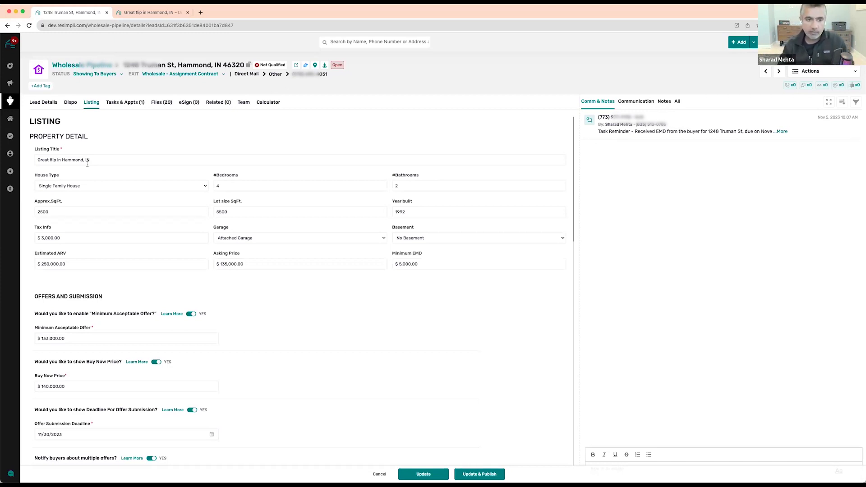
left_click(146, 13)
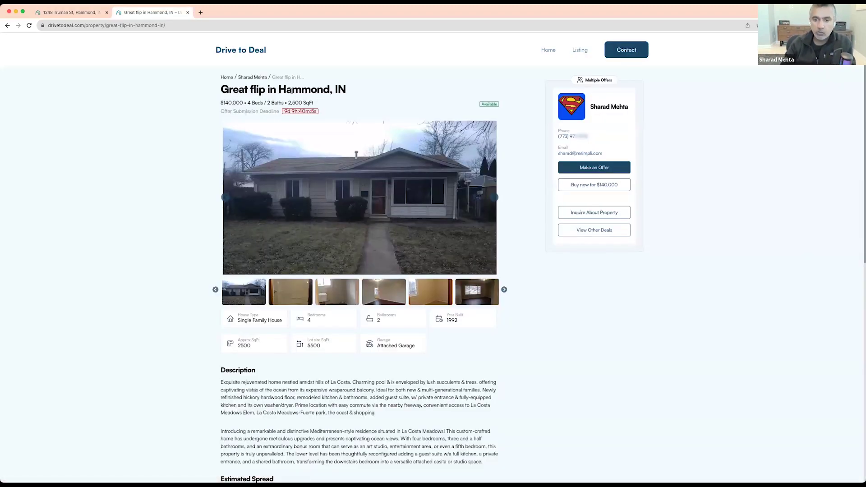
scroll(291, 91, "down", 1)
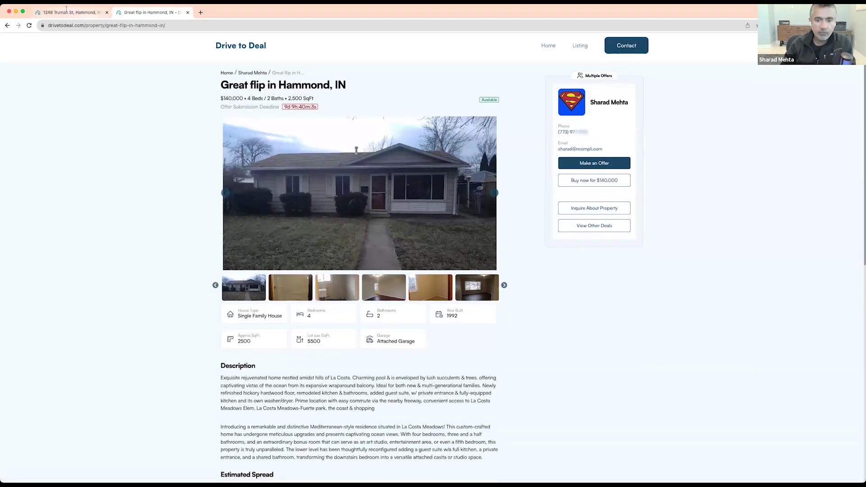
left_click(66, 12)
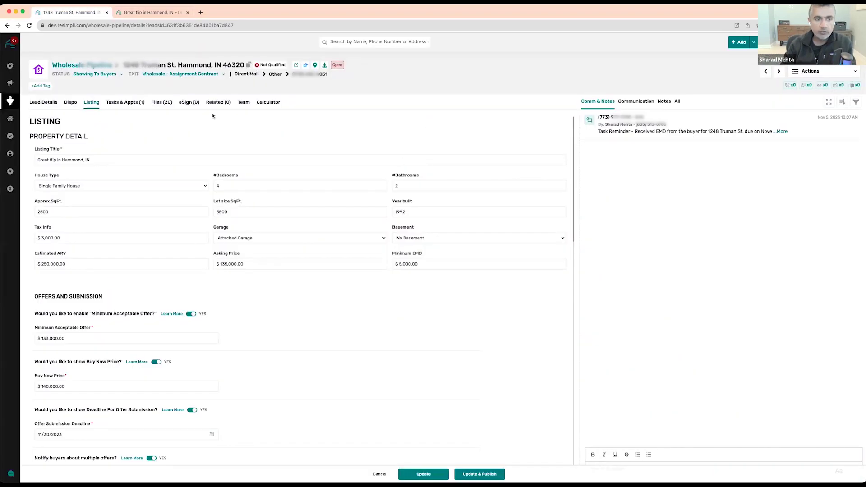
Step: Move the Truman St deal to Accepted Offer with $125,000 lowest/highest offers and $25,000 profit
left_click(121, 75)
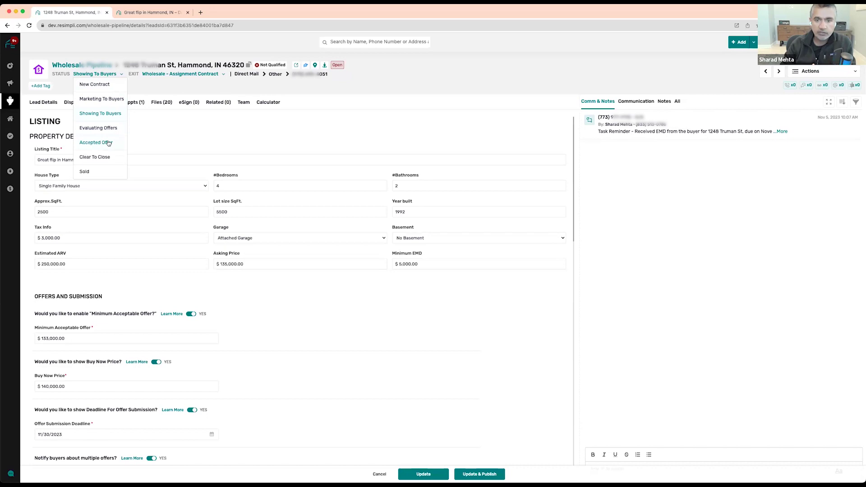
left_click(108, 143)
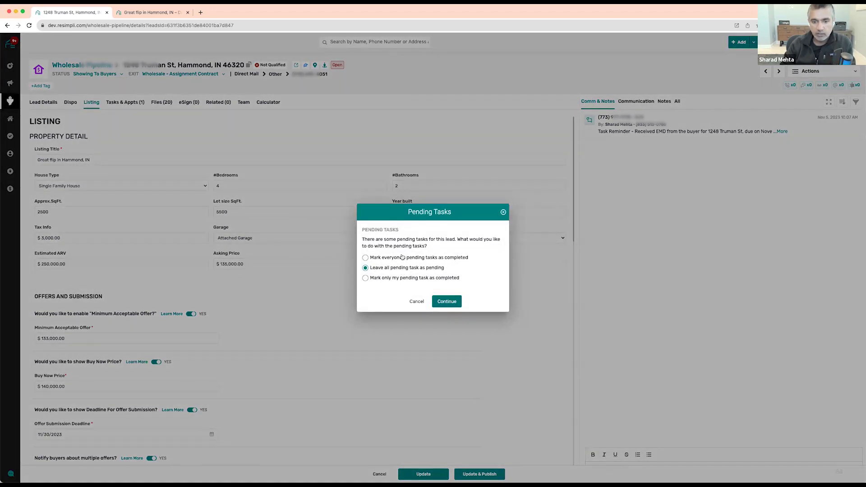
left_click(451, 305)
left_click(363, 212)
type("125000")
key("Tab")
type("125000")
key("Tab")
key("Tab")
type("25000")
left_click(445, 369)
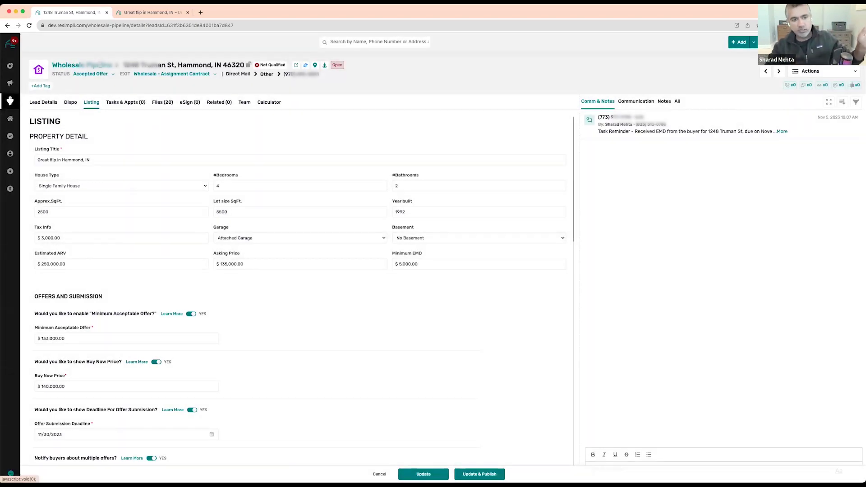
left_click(137, 12)
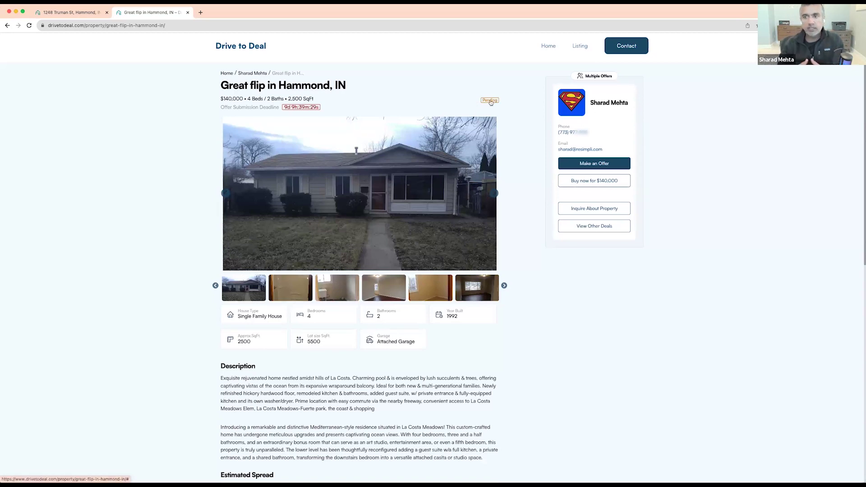
Step: Return the Truman St deal to Showing To Buyers and reload the public listing
left_click(70, 12)
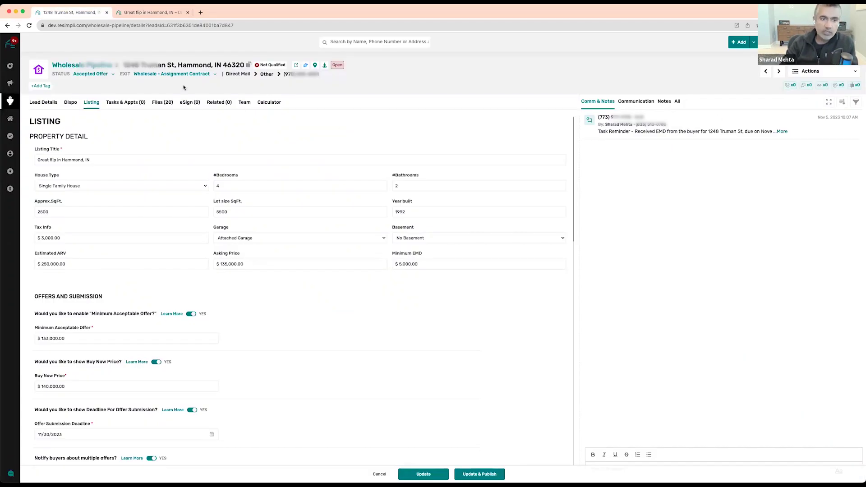
left_click(105, 74)
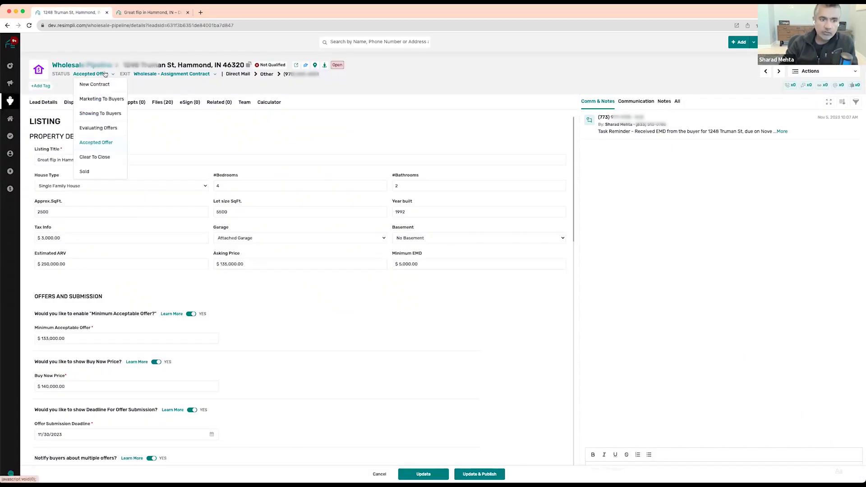
left_click(108, 119)
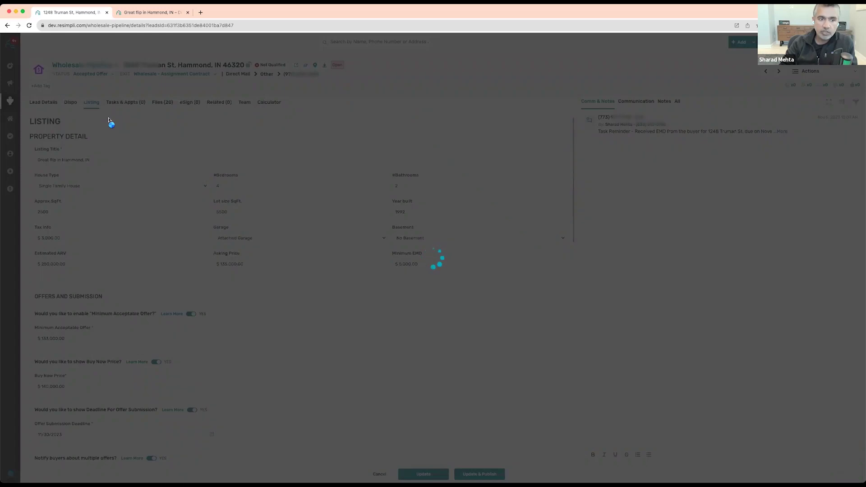
left_click(136, 12)
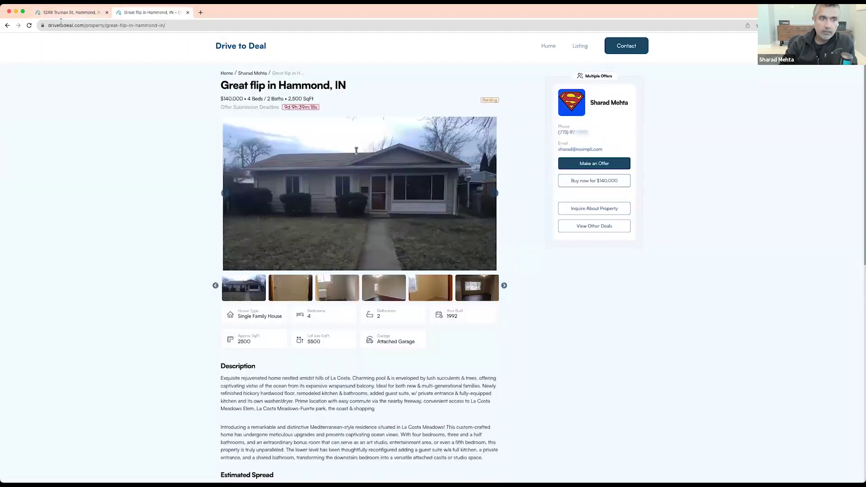
left_click(30, 25)
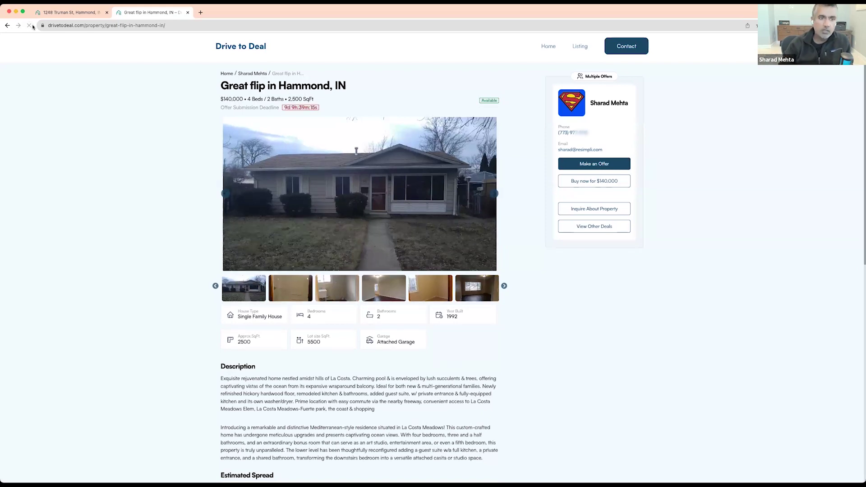
Step: Recheck the listing now reading Available, then open the Wholesale Pipeline board
left_click(56, 13)
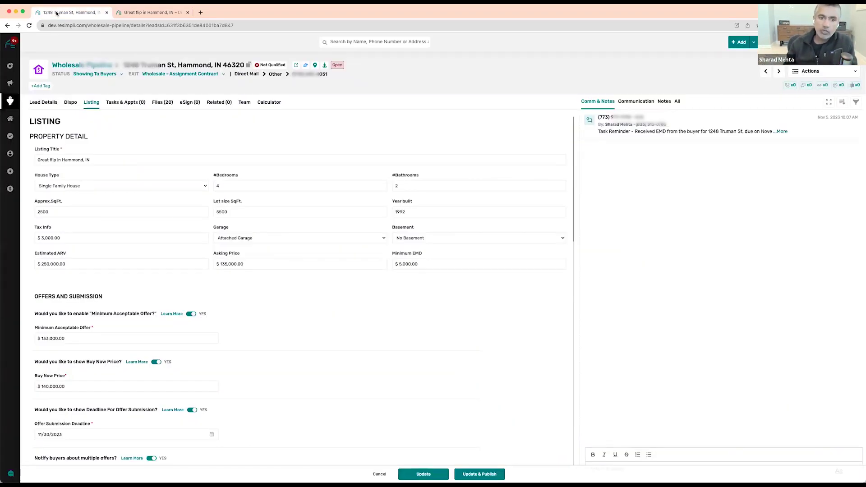
left_click(149, 13)
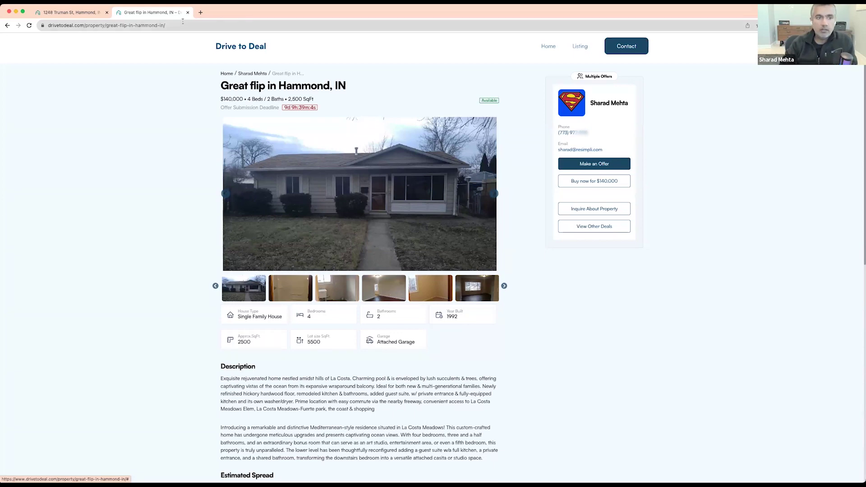
left_click(68, 12)
left_click(69, 65)
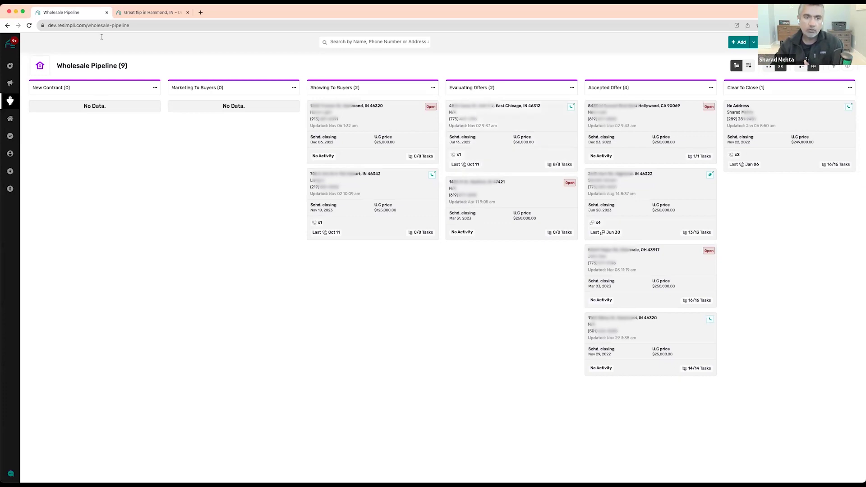
Step: Browse the Drive to Deal Properties page, open and cancel Filter Properties, then return to the pipeline
left_click(147, 14)
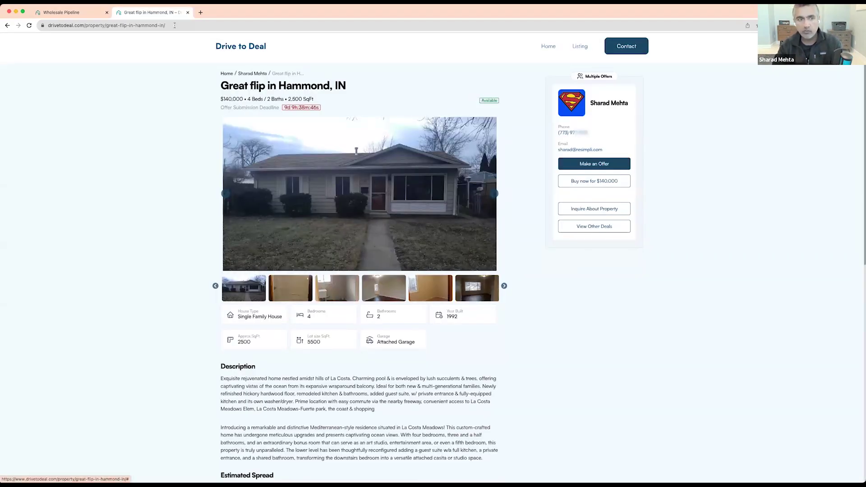
left_click(64, 14)
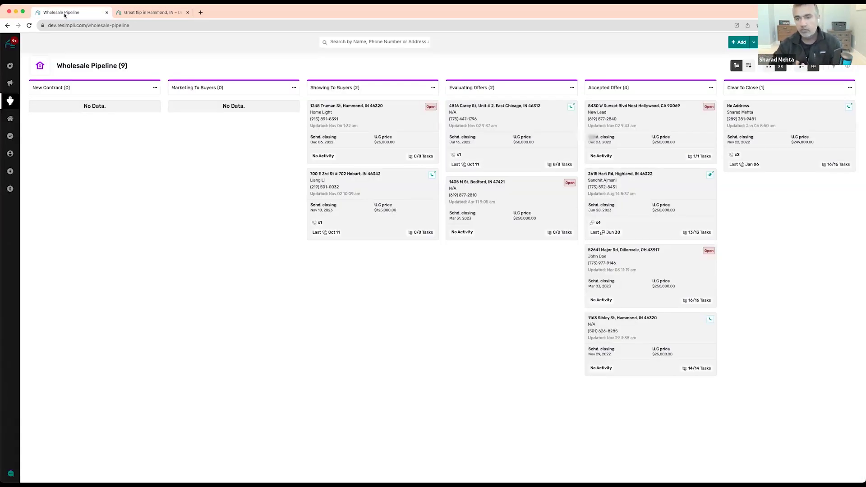
left_click(158, 13)
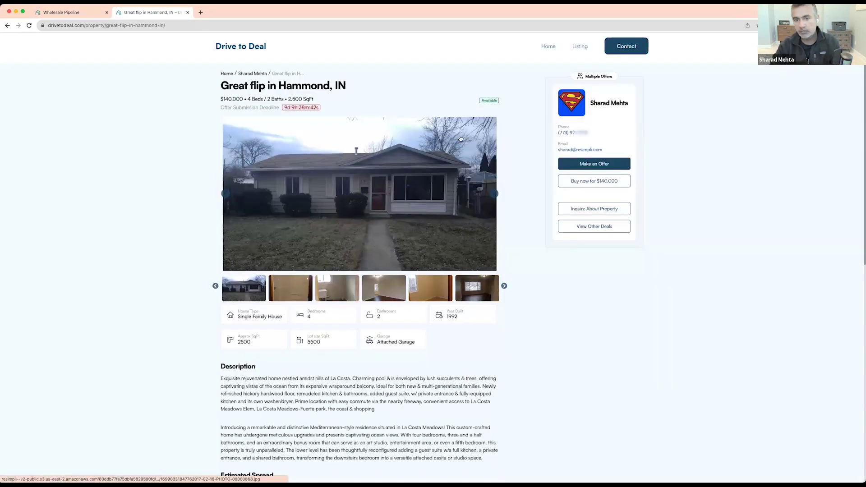
left_click(580, 50)
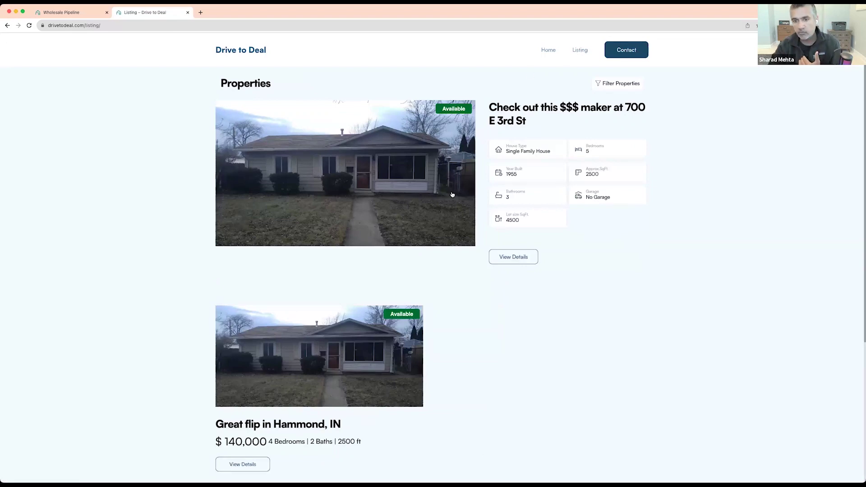
left_click(607, 83)
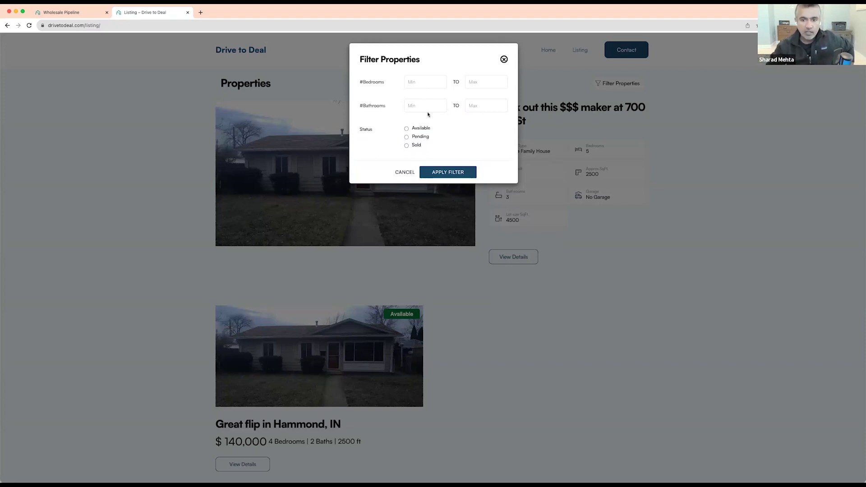
left_click(504, 59)
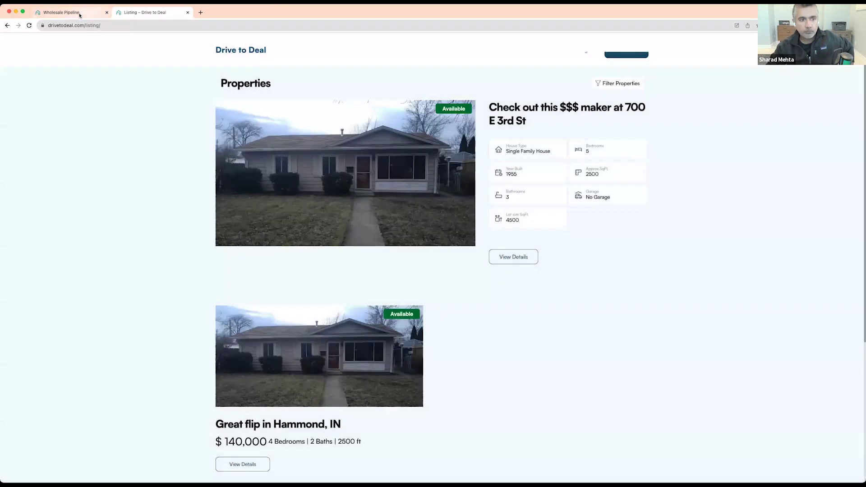
left_click(79, 15)
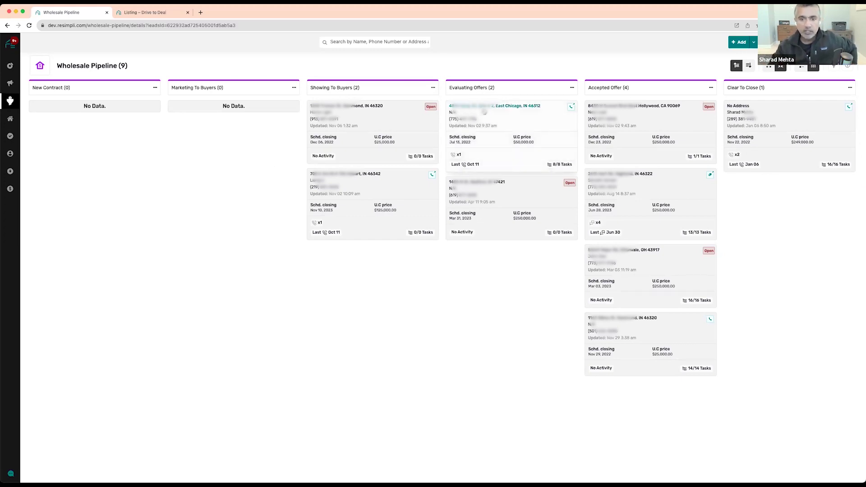
Step: Inspect the East Chicago deal's exit strategies and the live Drive to Deal listings page
left_click(483, 109)
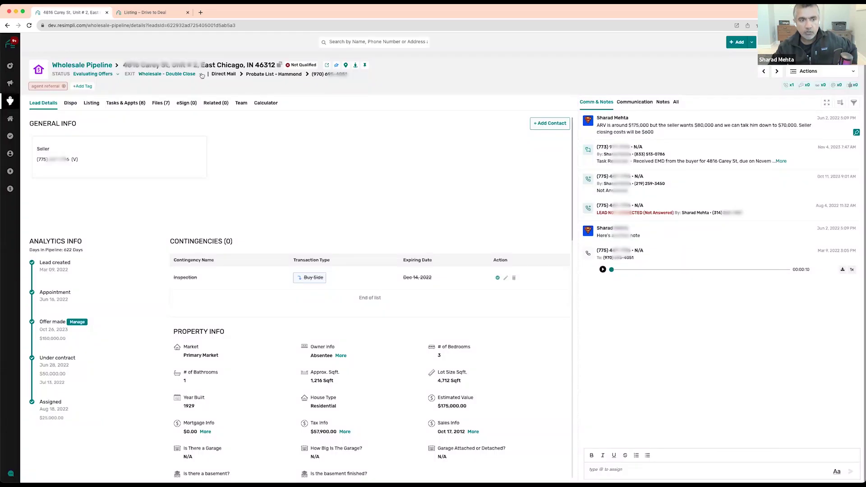
left_click(201, 75)
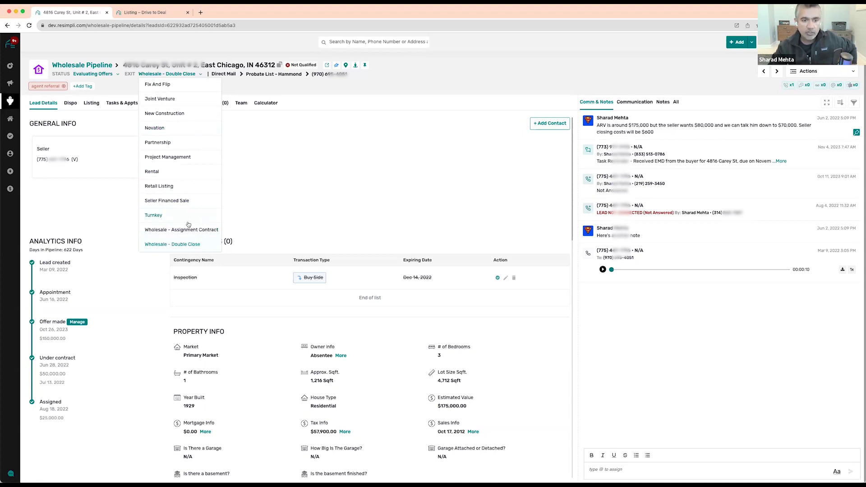
left_click(90, 66)
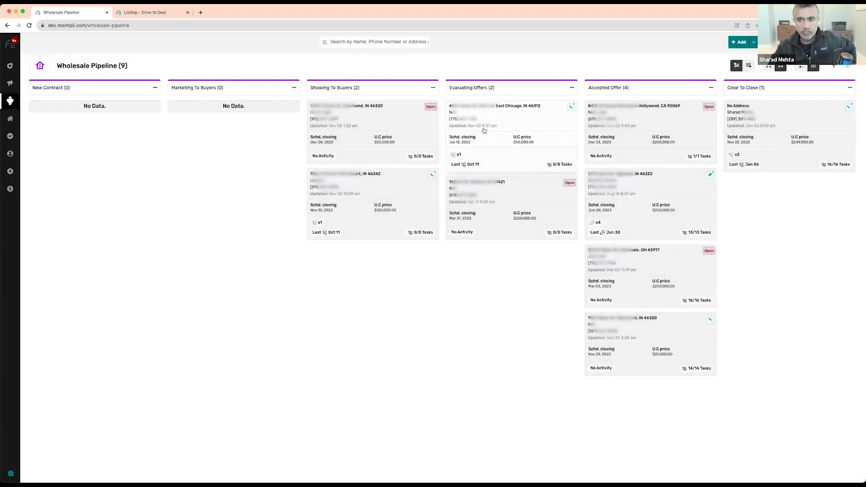
left_click(144, 13)
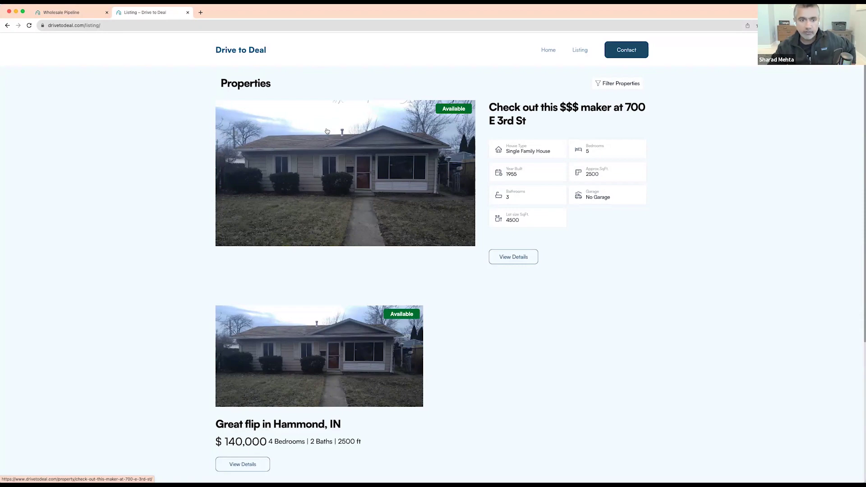
left_click(77, 13)
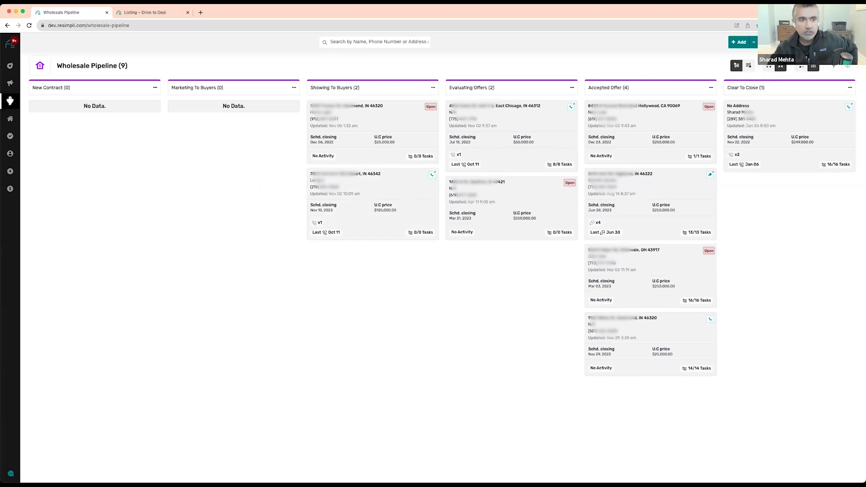
Step: Launch the Website section from the Marketing menu
mouse_move(10, 101)
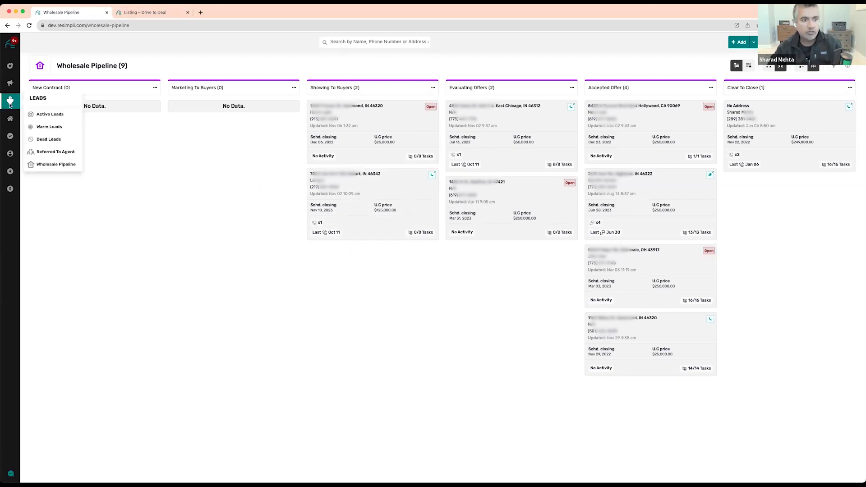
mouse_move(10, 83)
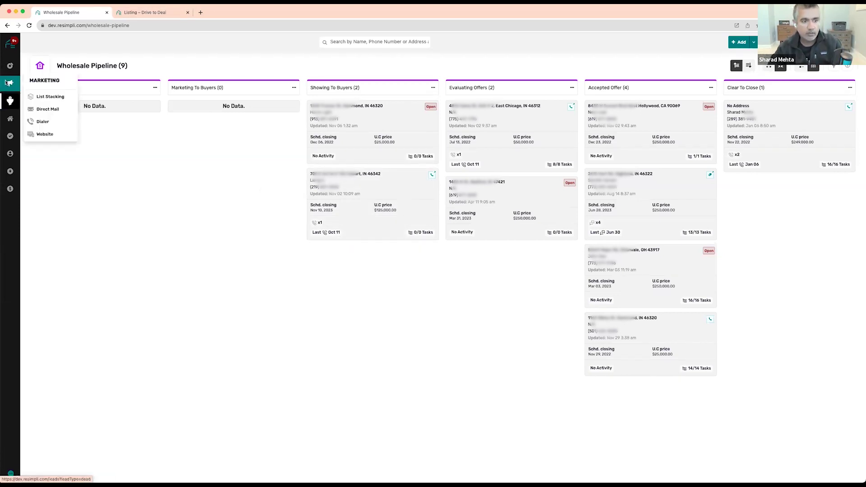
left_click(39, 137)
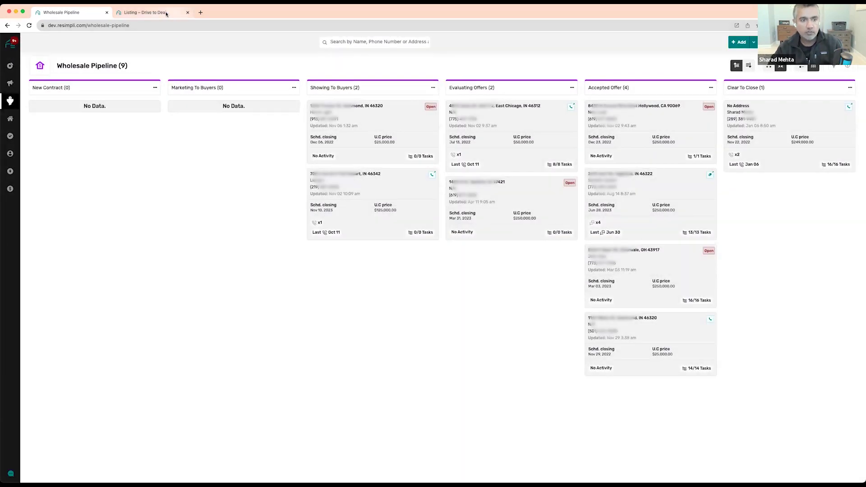
Step: View the Drive to Deal home page, then open that site's dashboard from List Of Sites
left_click(166, 14)
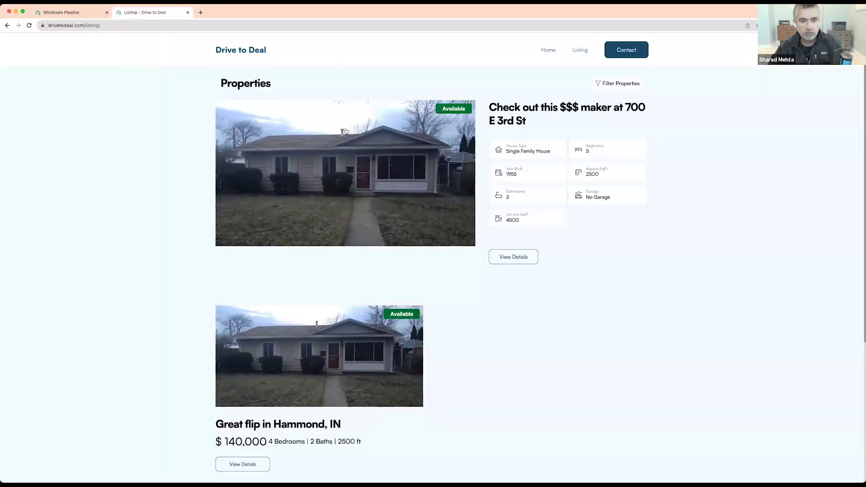
left_click(241, 53)
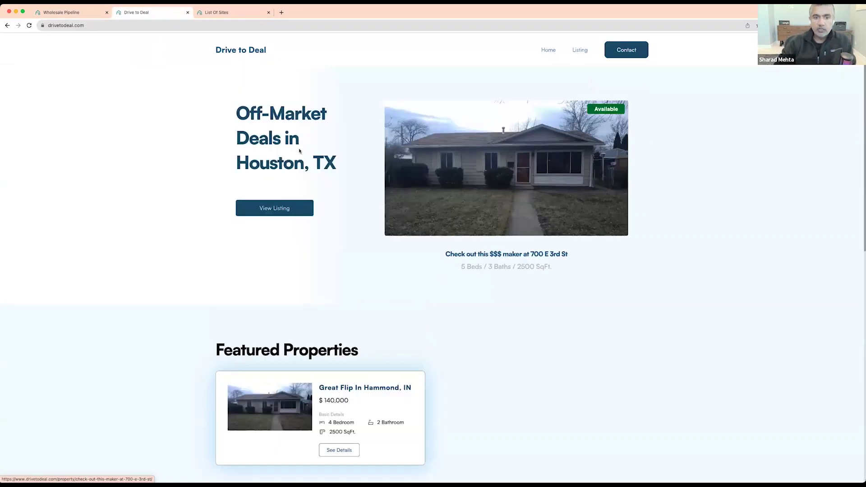
left_click(228, 13)
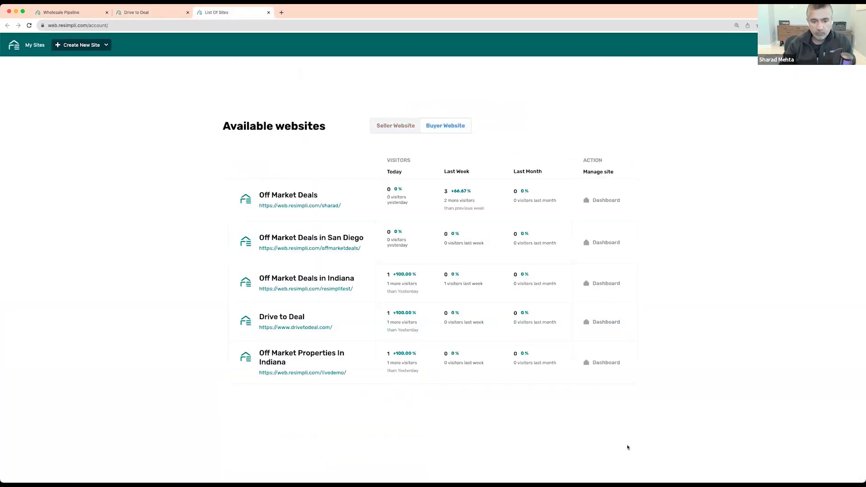
left_click(607, 322)
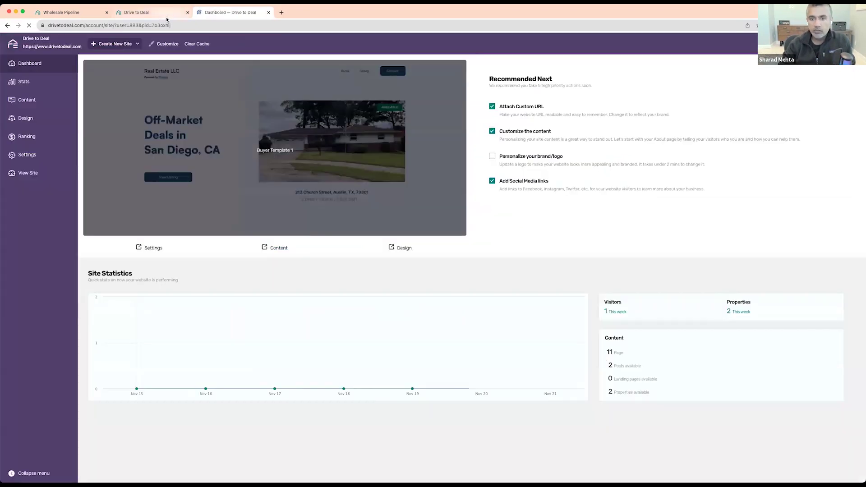
Step: In General settings, replace city Houston with Nationwide, set state to USA, and save
left_click(32, 157)
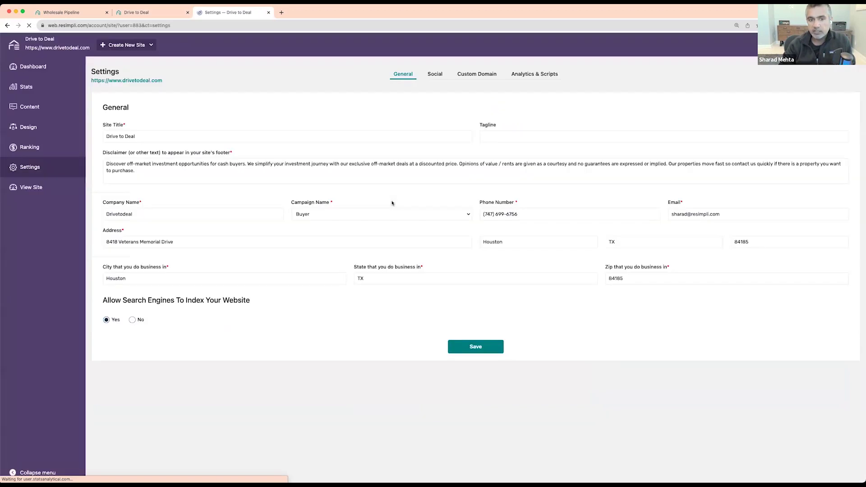
double_click(163, 278)
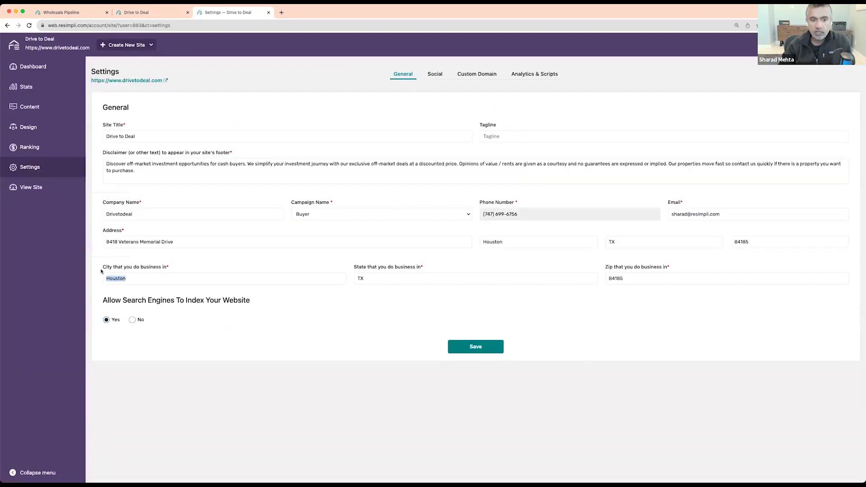
type("Nationwide")
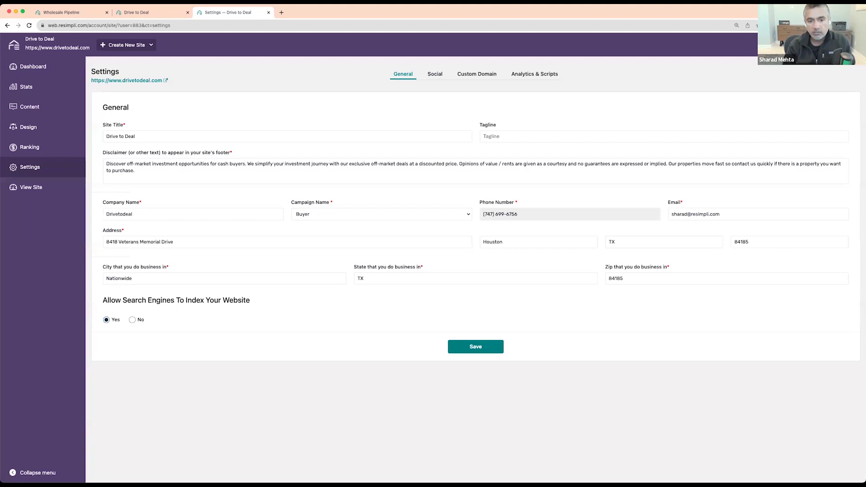
key("Tab")
type("USA")
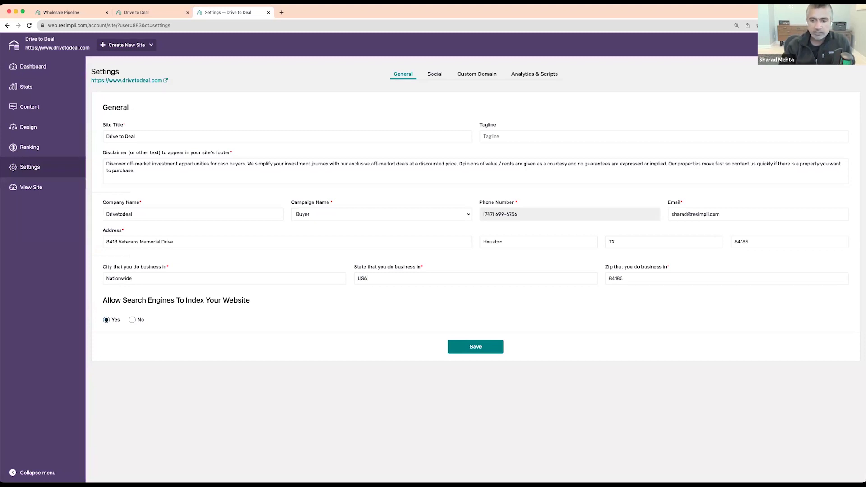
left_click(496, 347)
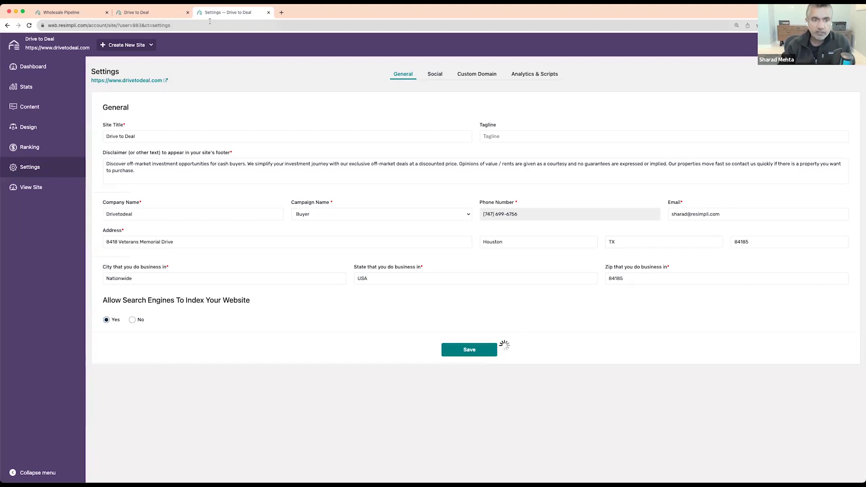
left_click(152, 14)
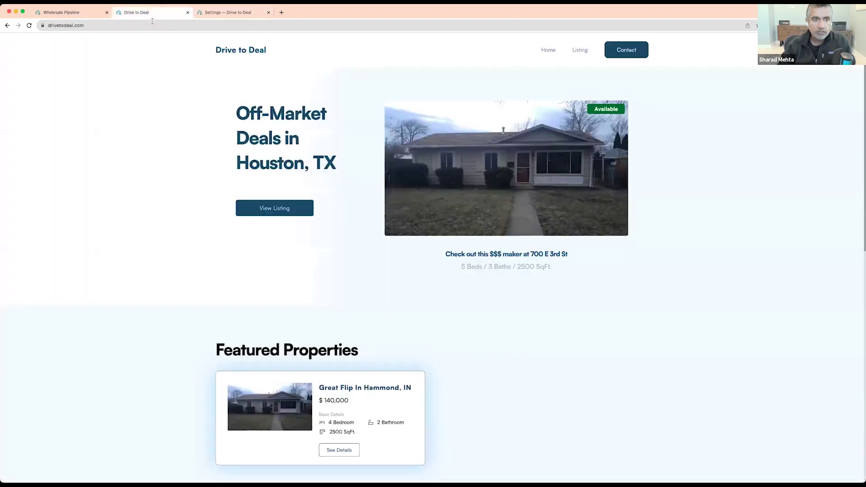
Step: Reload the live Drive to Deal home page to check its headline location
left_click(28, 25)
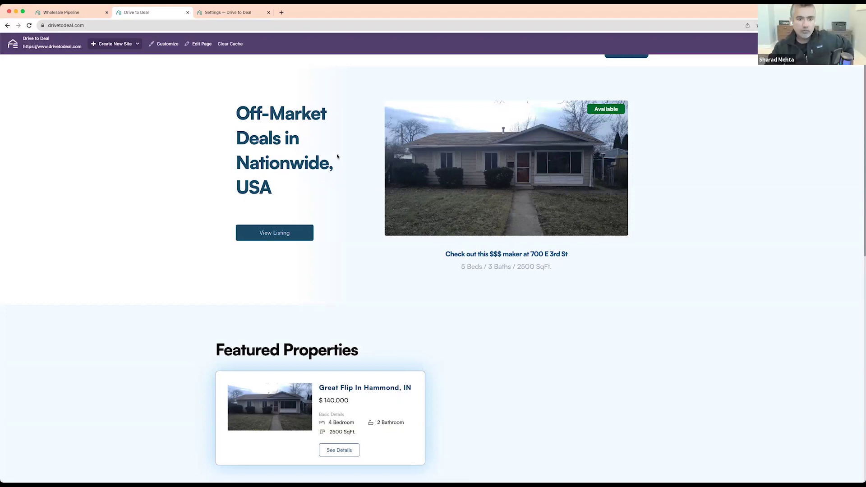
Step: Scroll to the top of the live site and return to the Wholesale Pipeline board
scroll(486, 51, "up", 1)
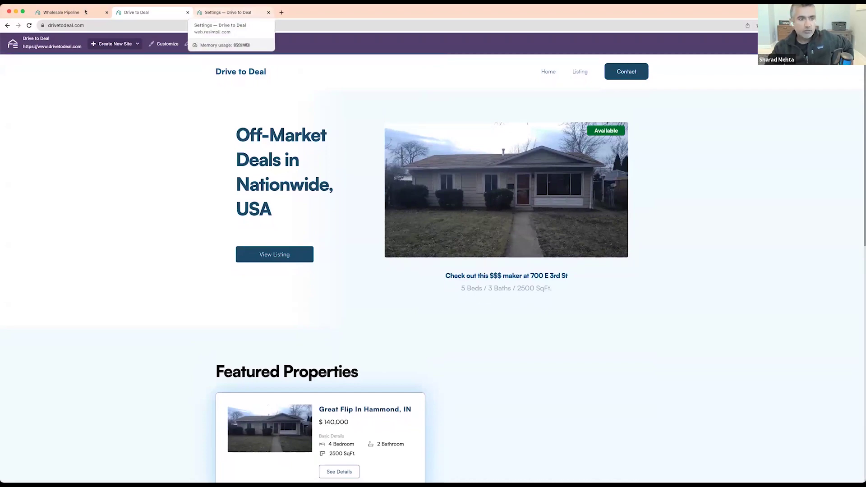
left_click(99, 17)
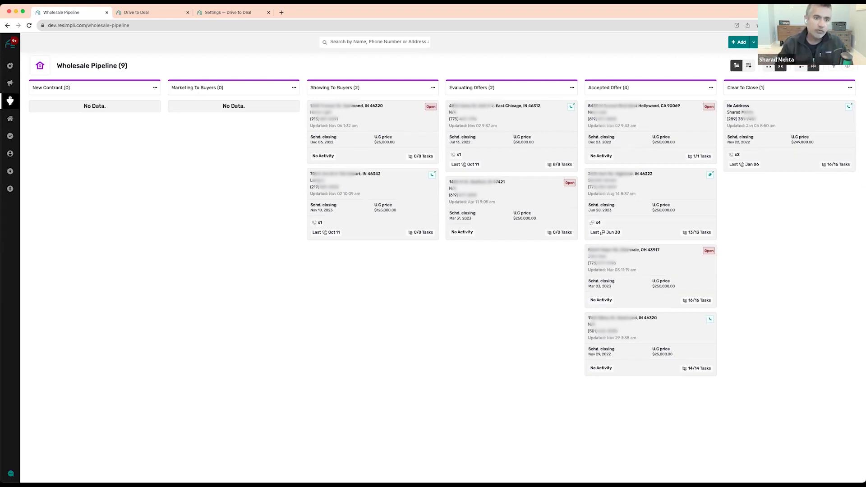
left_click(144, 12)
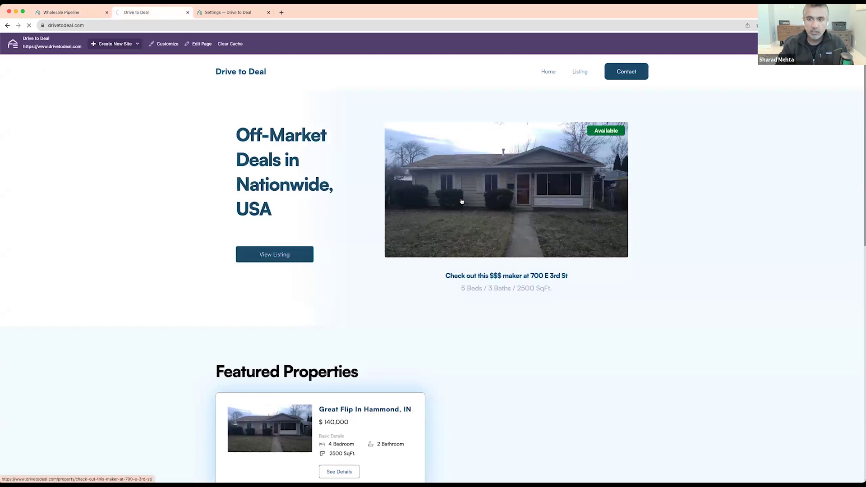
left_click(461, 202)
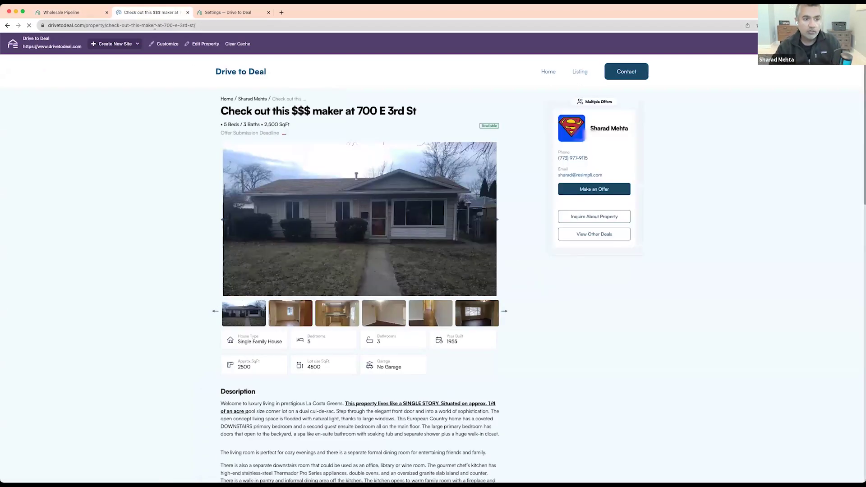
left_click(63, 12)
Step: Open the Buyers contacts list and apply a Phone Number filter
mouse_move(20, 158)
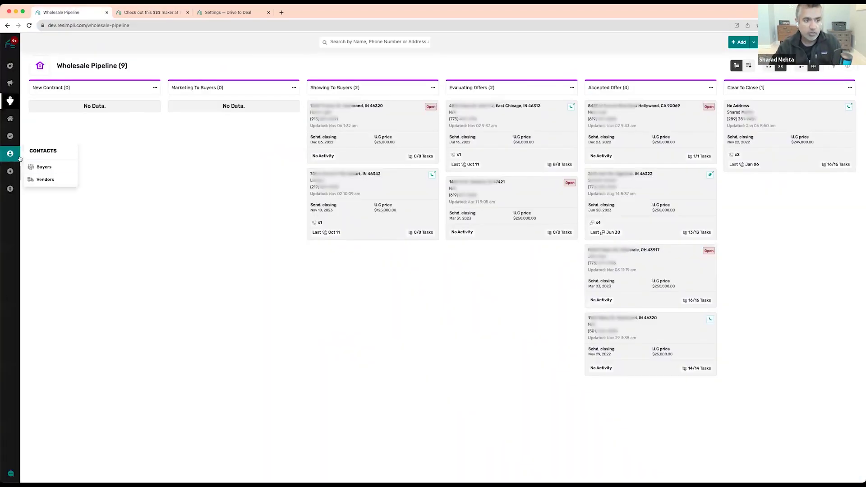
left_click(44, 167)
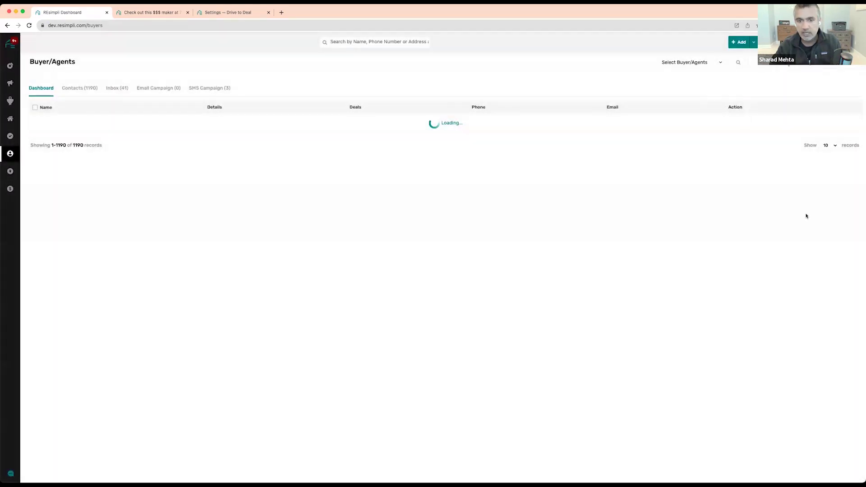
left_click(760, 69)
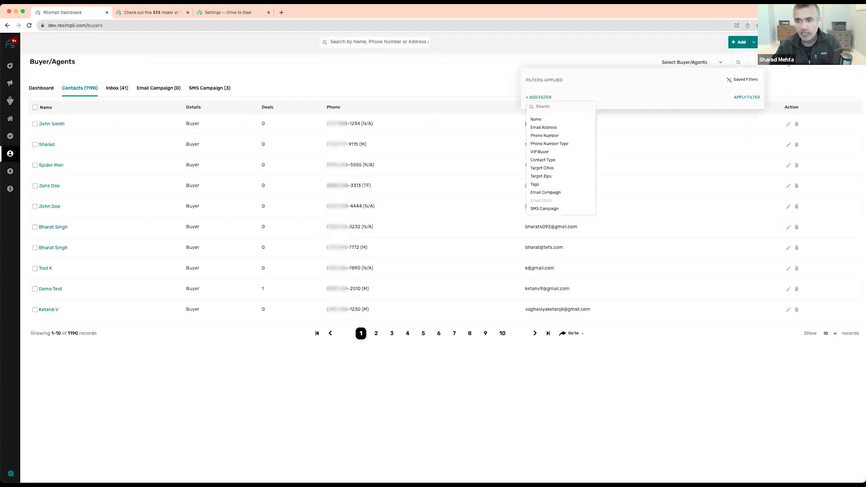
left_click(738, 80)
left_click(668, 86)
left_click(544, 98)
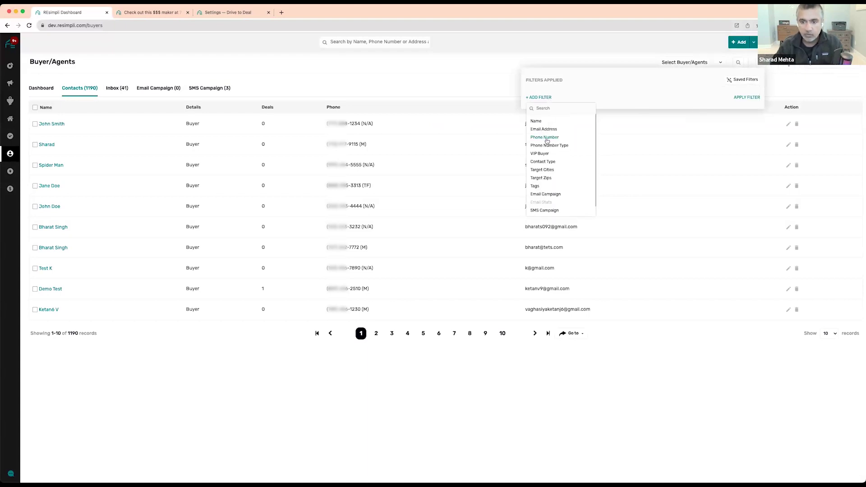
left_click(545, 137)
left_click(644, 94)
left_click(749, 113)
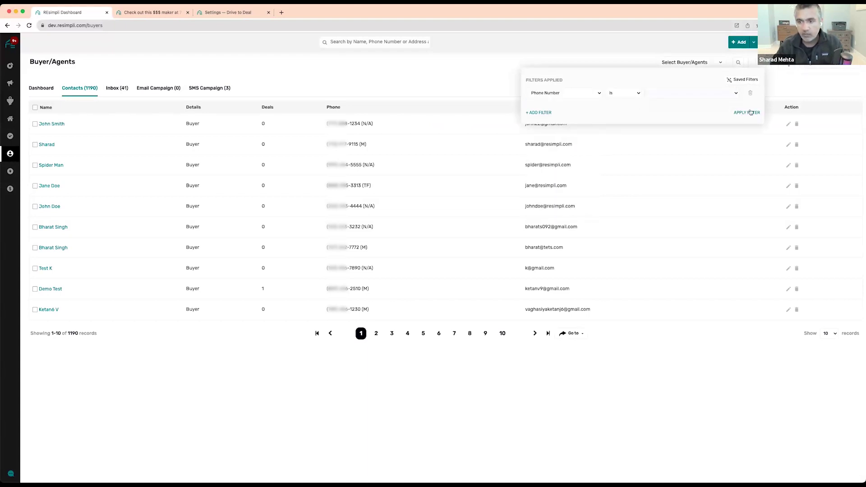
left_click(750, 112)
Step: Select the ten visible buyers and choose Send Bulk SMS from Actions
left_click(34, 107)
left_click(689, 63)
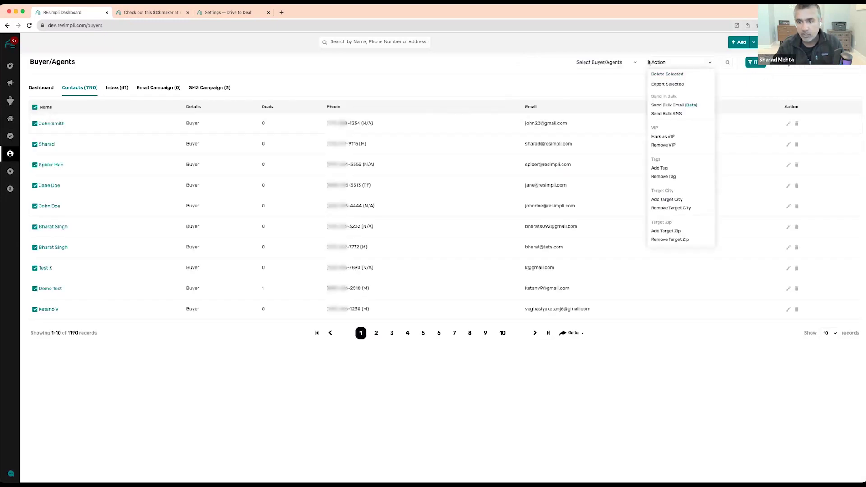
left_click(612, 63)
left_click(628, 76)
left_click(686, 65)
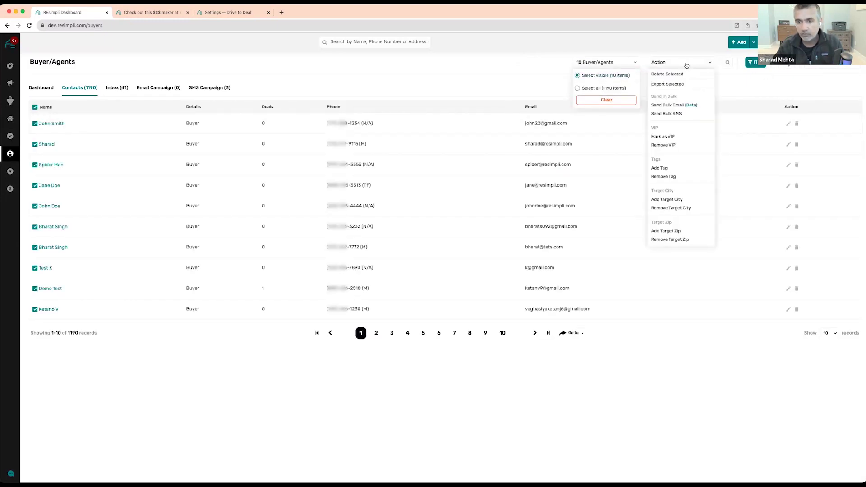
left_click(676, 114)
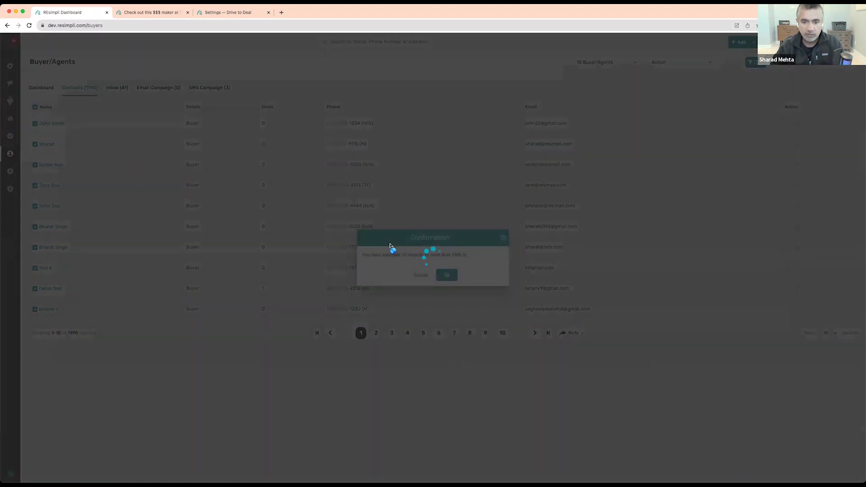
Step: Draft bulk SMS campaign '123 Main St' reading 'Check out our deal at' plus the property link
left_click(446, 275)
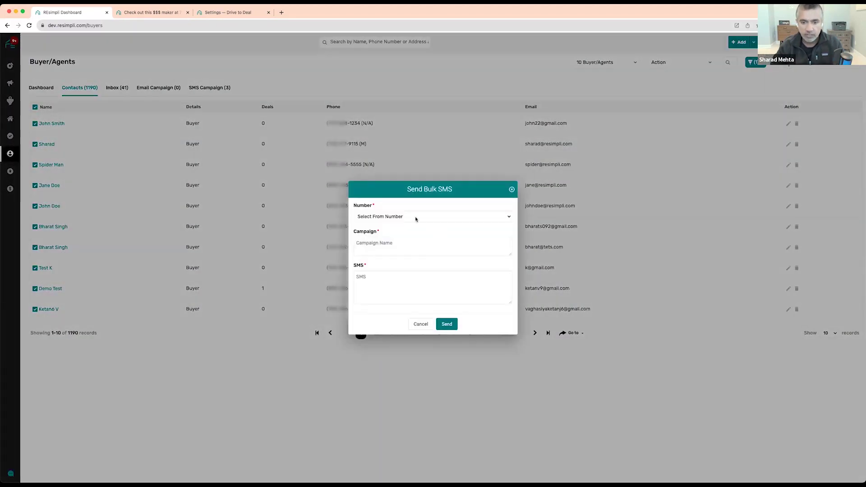
left_click(416, 219)
left_click(402, 223)
key("Tab")
key("Tab")
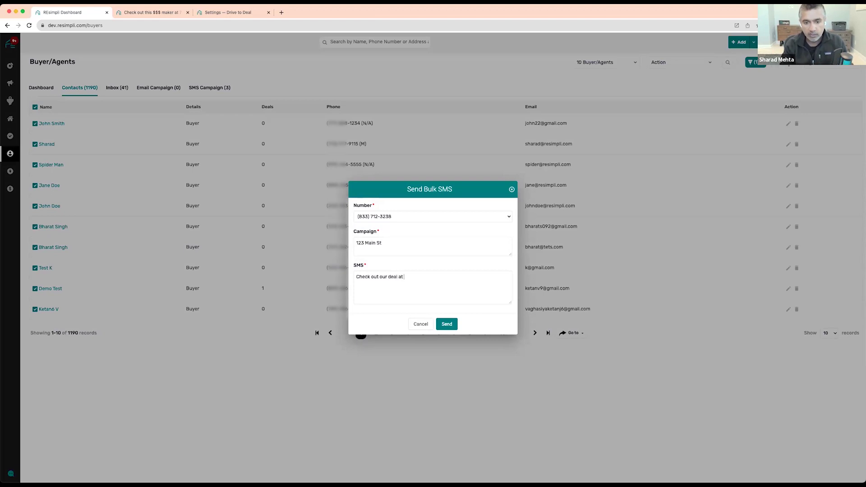
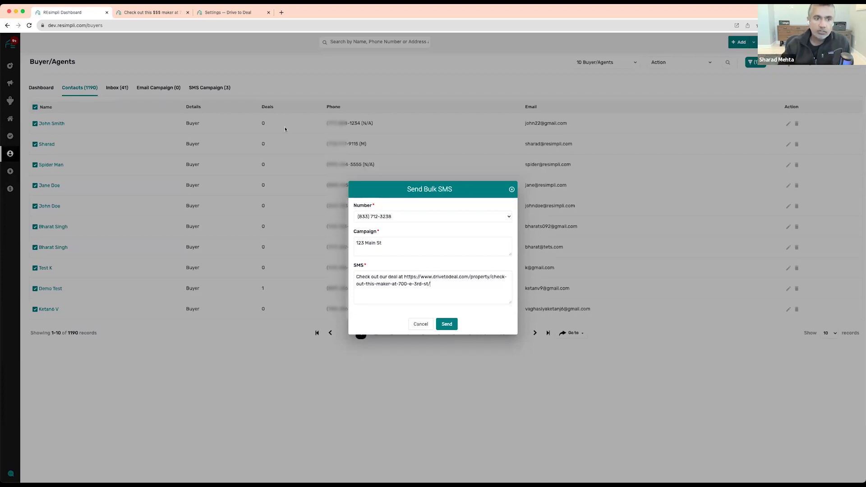
left_click(151, 12)
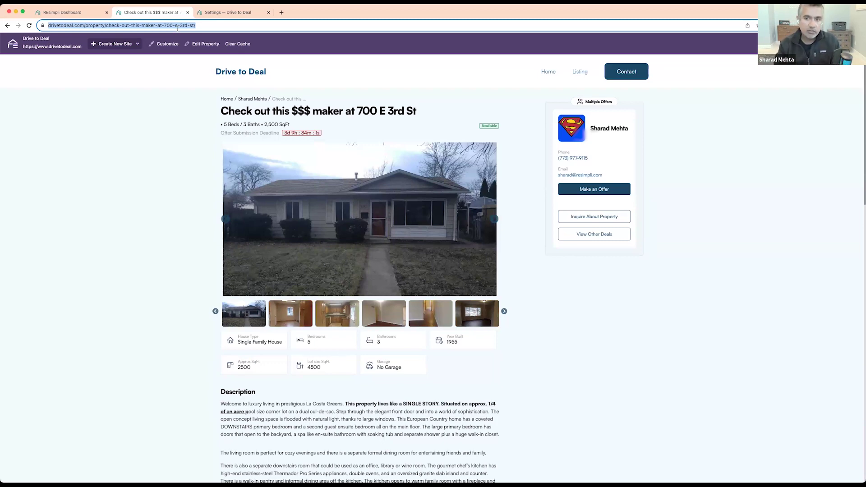
left_click(67, 12)
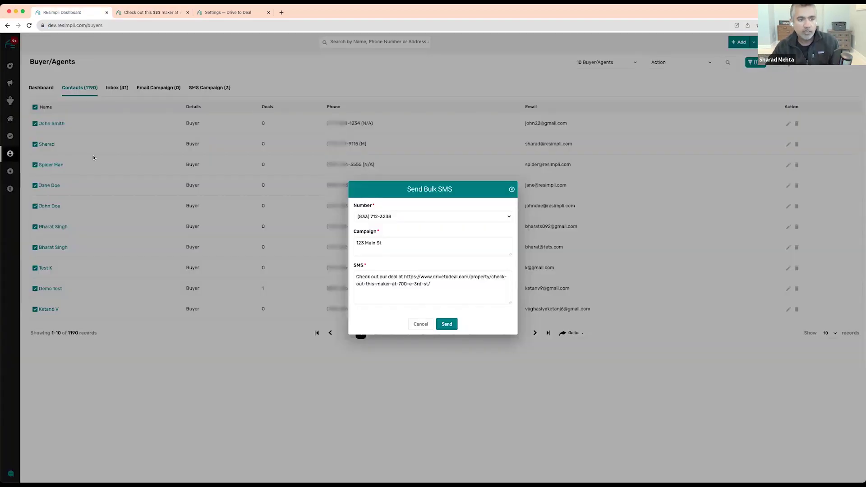
left_click(194, 125)
Step: Open the Hammond deal card in the wholesale pipeline's Showing To Buyers column
mouse_move(10, 118)
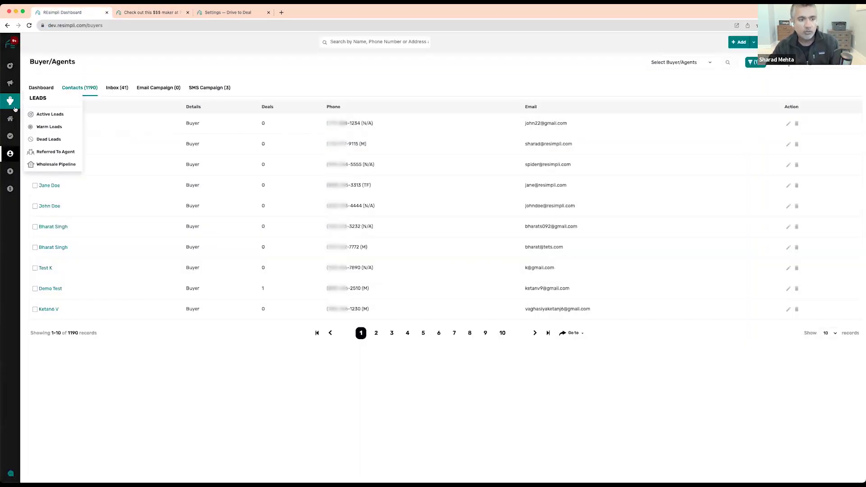
mouse_move(10, 101)
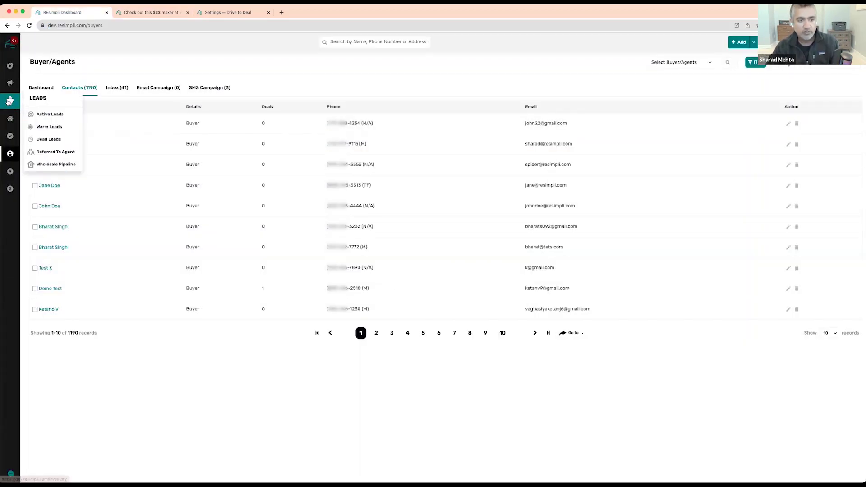
left_click(53, 165)
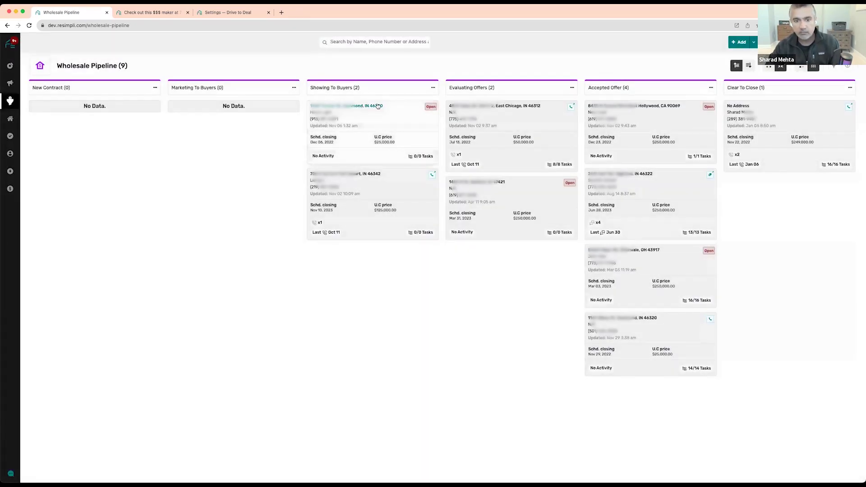
left_click(379, 107)
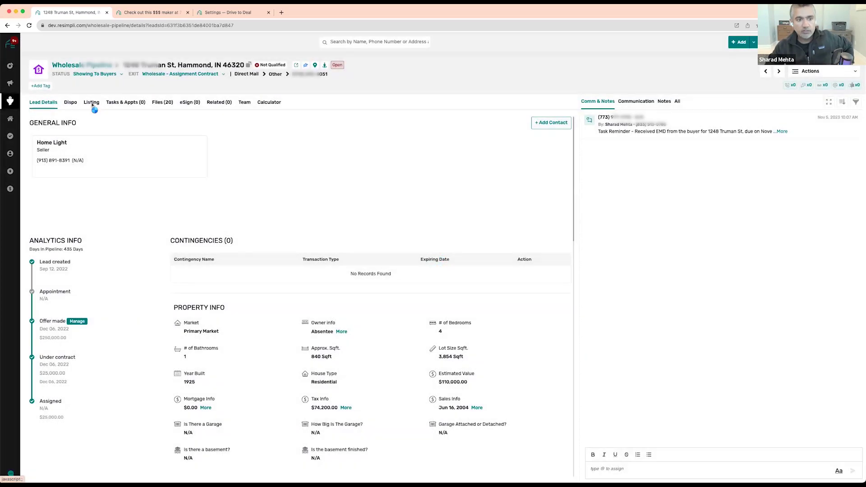
Step: Review the deal's Listing and Dispo tabs, opening Add Offer and closing it unsaved
left_click(92, 103)
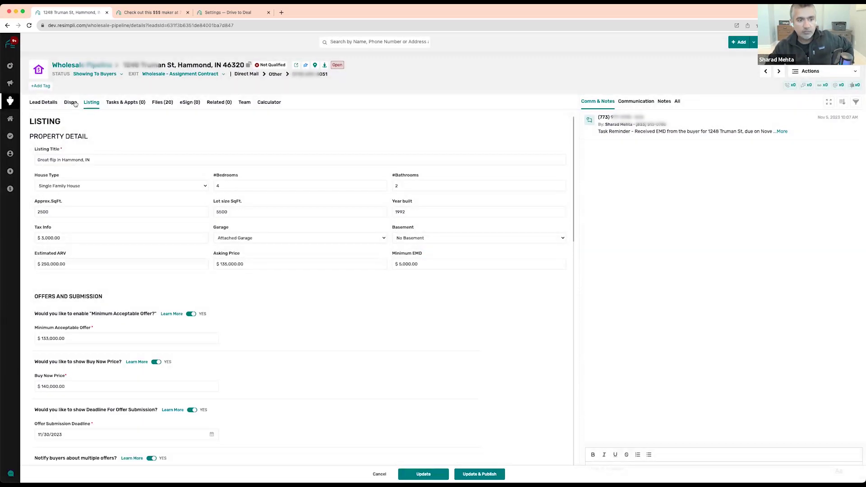
left_click(70, 103)
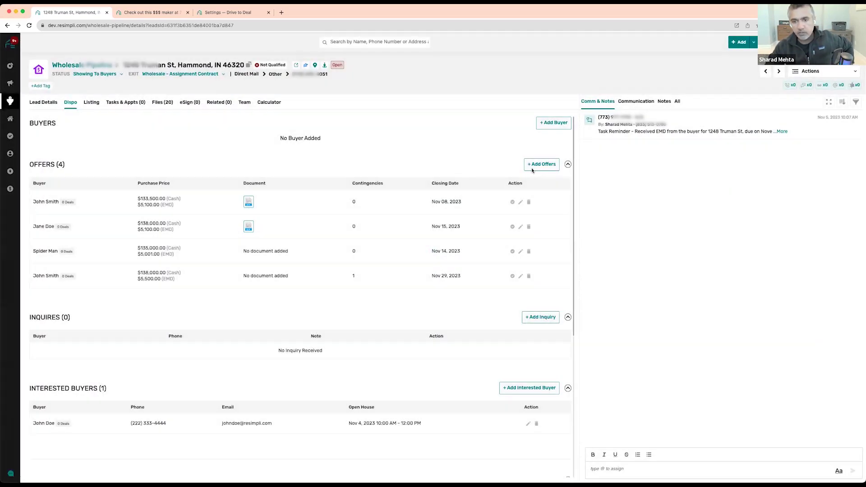
left_click(535, 164)
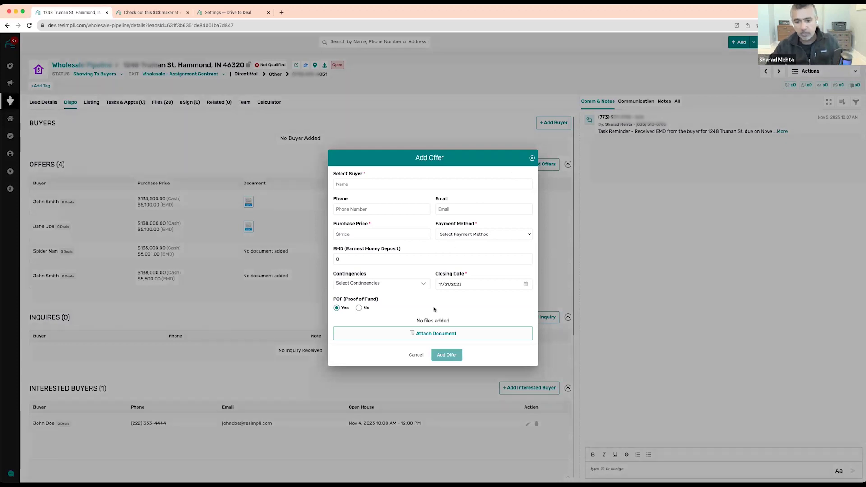
left_click(532, 158)
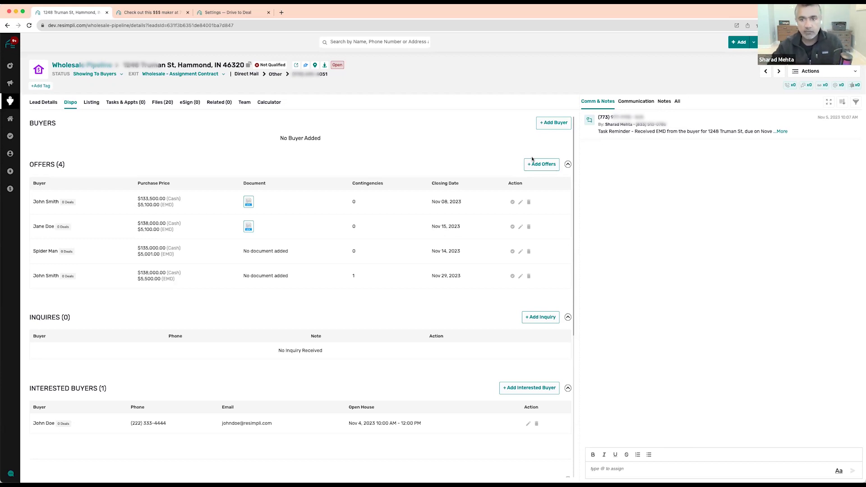
mouse_move(9, 101)
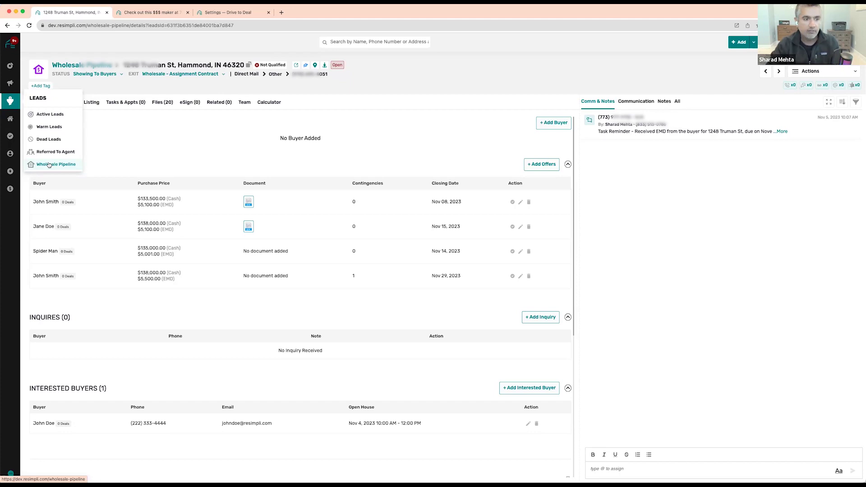
Step: Open the Hammond, IN 46320 lead from Active Leads and scroll its listing form ($133,000 minimum, $140,000 buy-now)
left_click(50, 114)
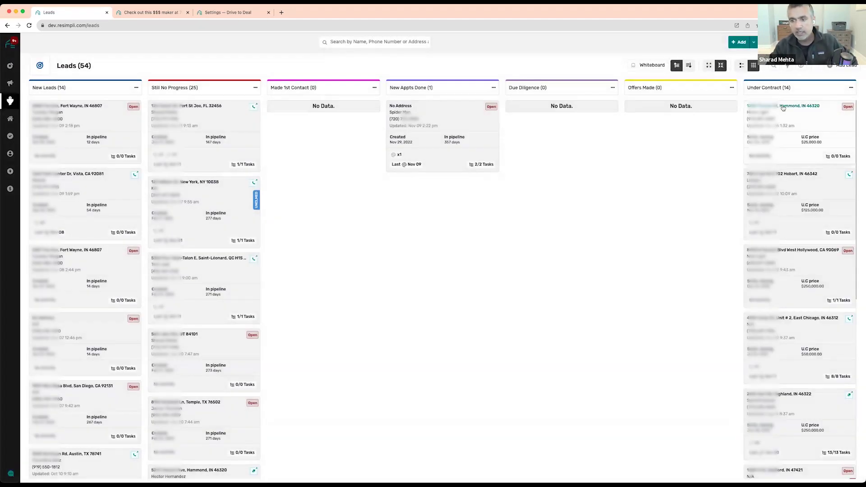
left_click(783, 107)
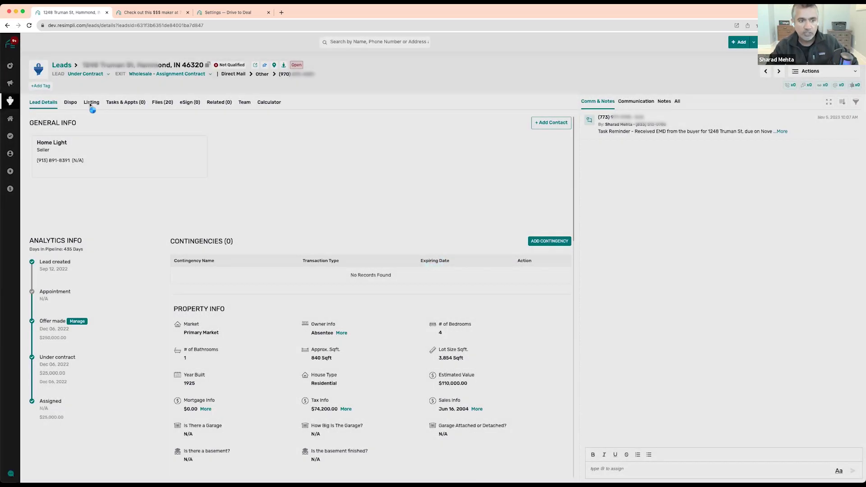
left_click(89, 105)
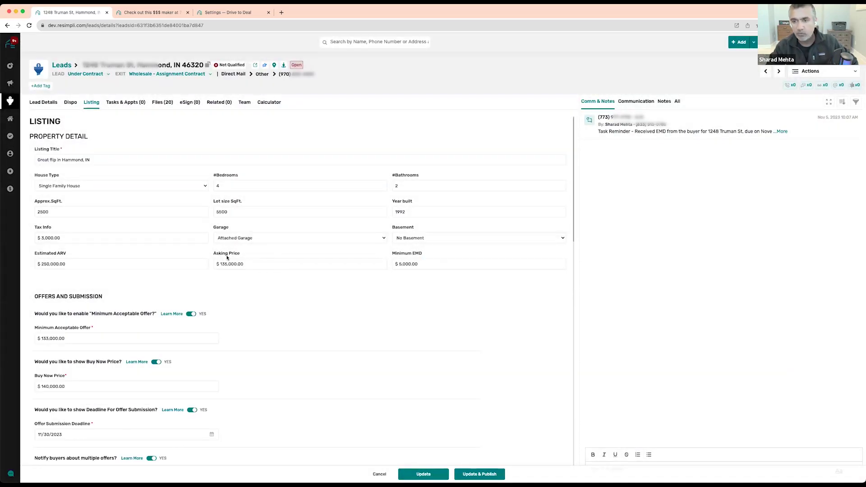
scroll(103, 363, "down", 5)
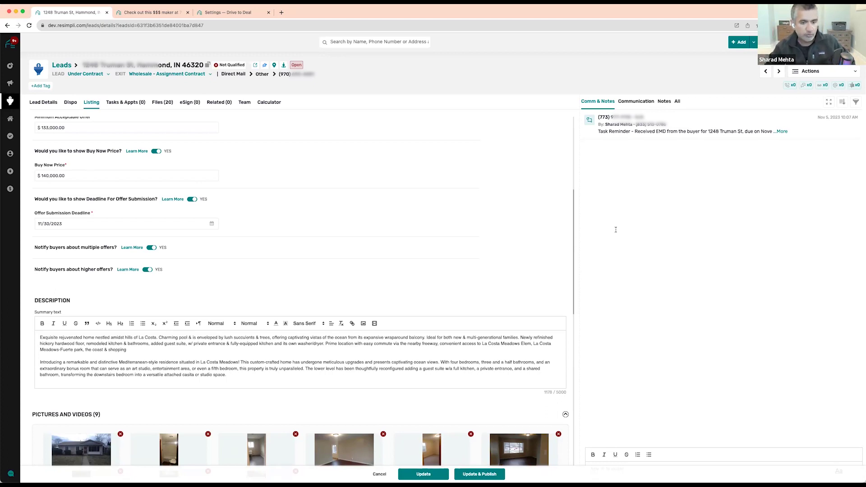
scroll(105, 153, "up", 1)
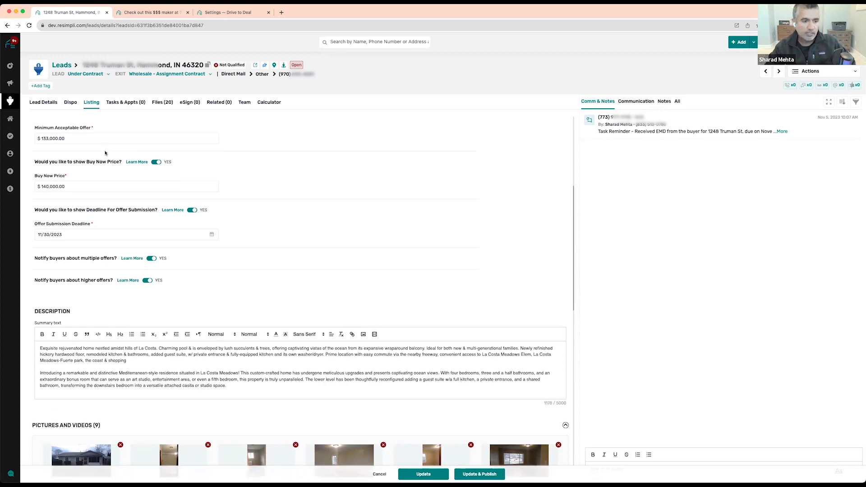
scroll(105, 153, "up", 2)
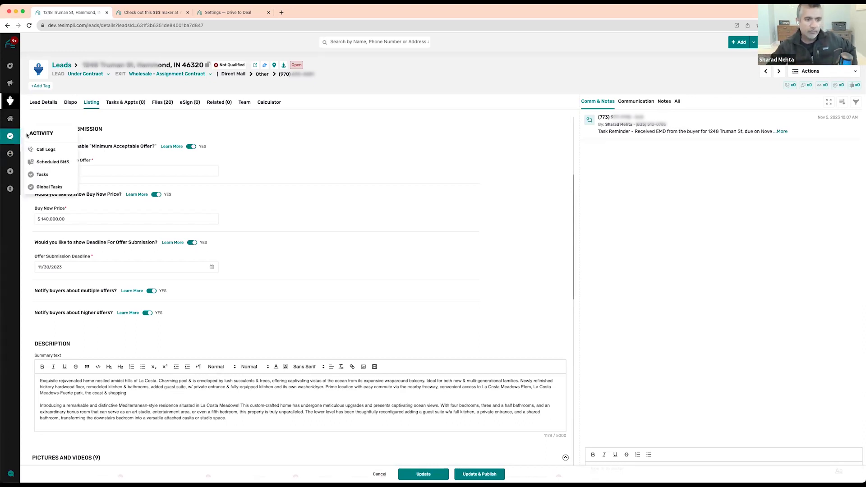
left_click_drag(44, 127, 216, 242)
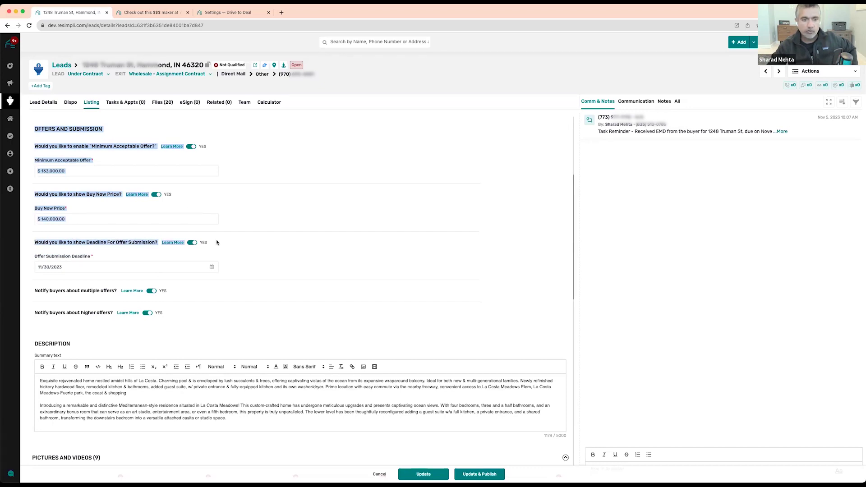
left_click_drag(229, 296, 231, 328)
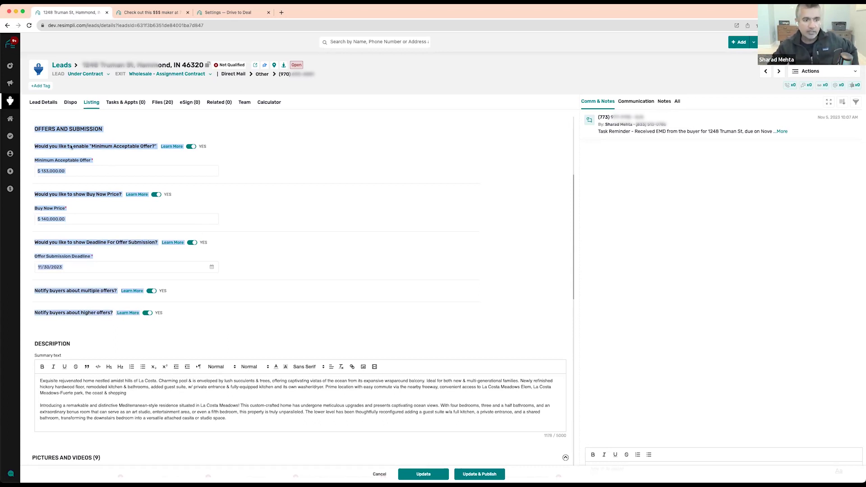
left_click(56, 137)
left_click_drag(34, 126, 178, 322)
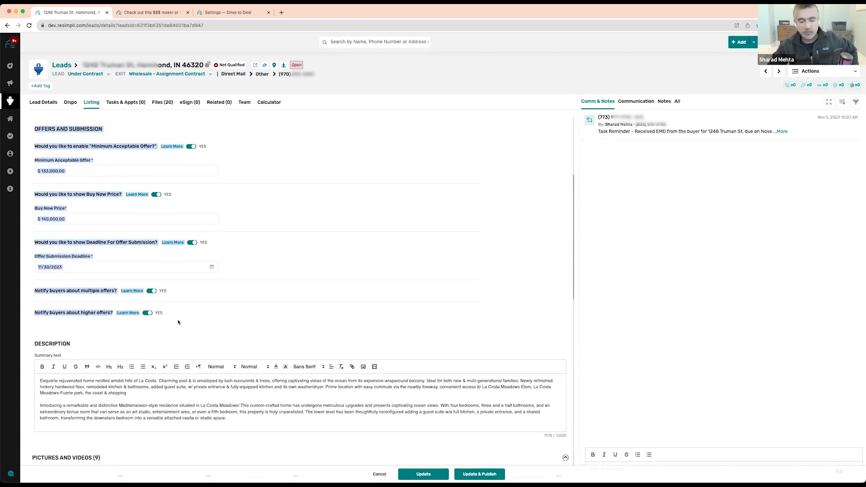
scroll(179, 322, "down", 5)
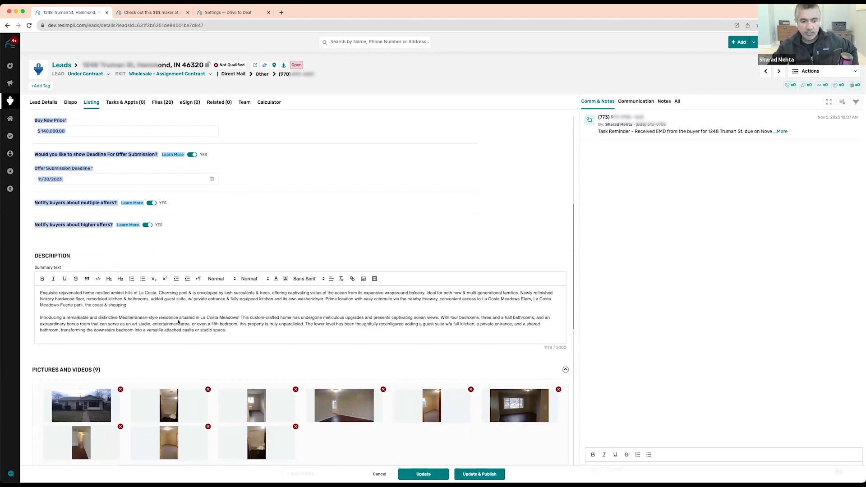
scroll(253, 332, "down", 3)
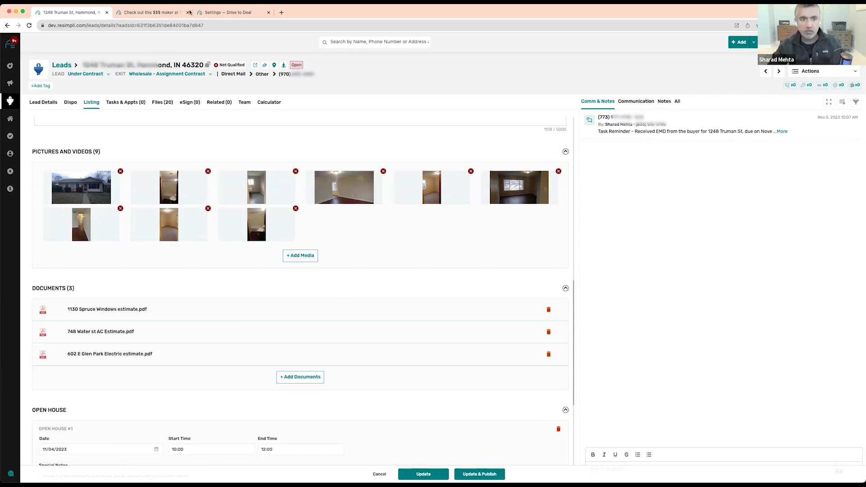
left_click(221, 14)
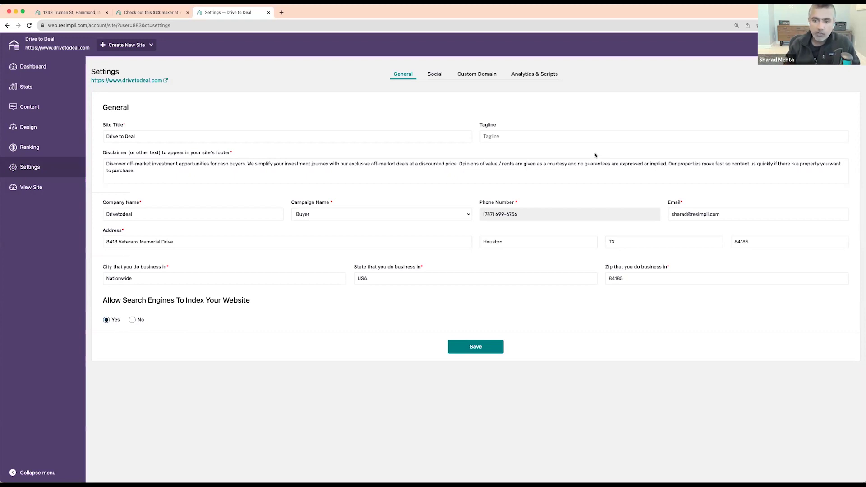
left_click(153, 13)
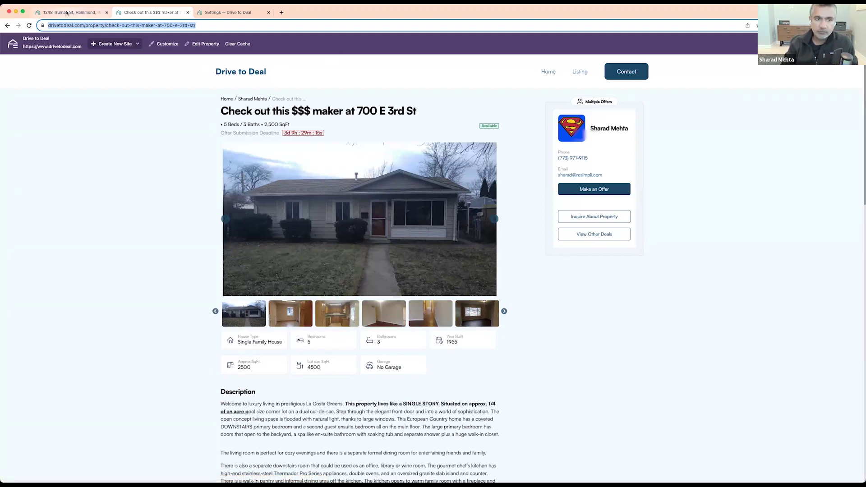
scroll(201, 171, "down", 15)
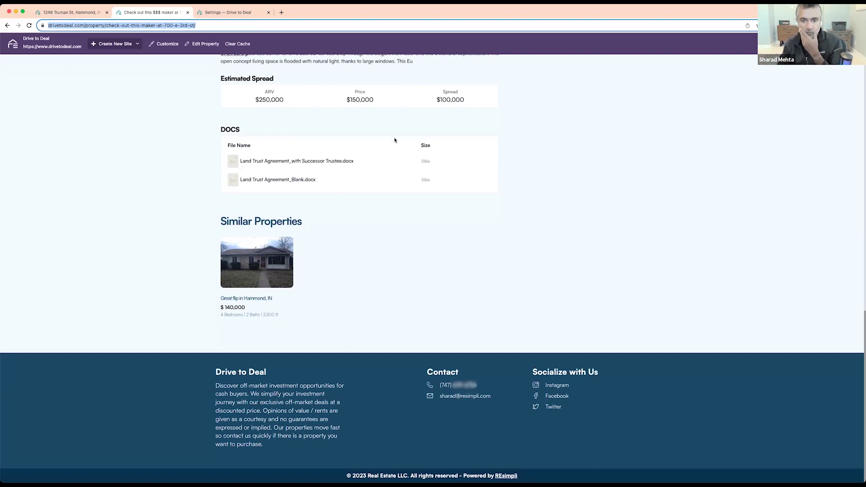
left_click(73, 14)
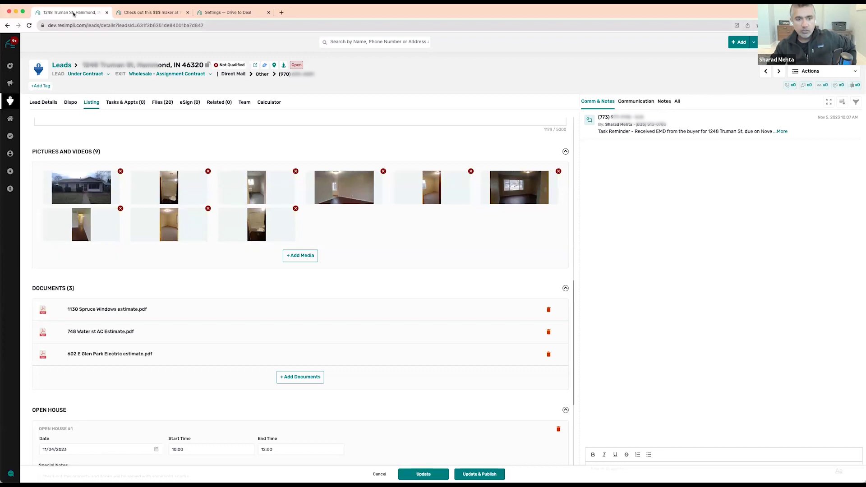
left_click(209, 75)
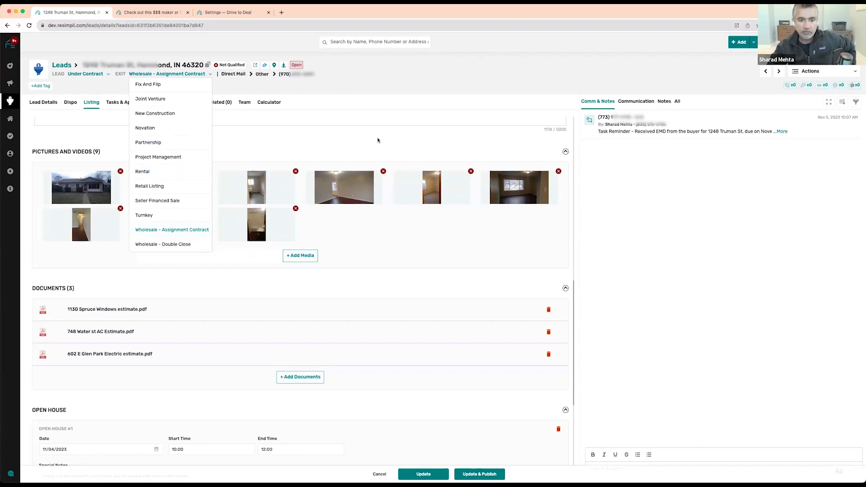
scroll(271, 180, "up", 6)
scroll(152, 234, "up", 5)
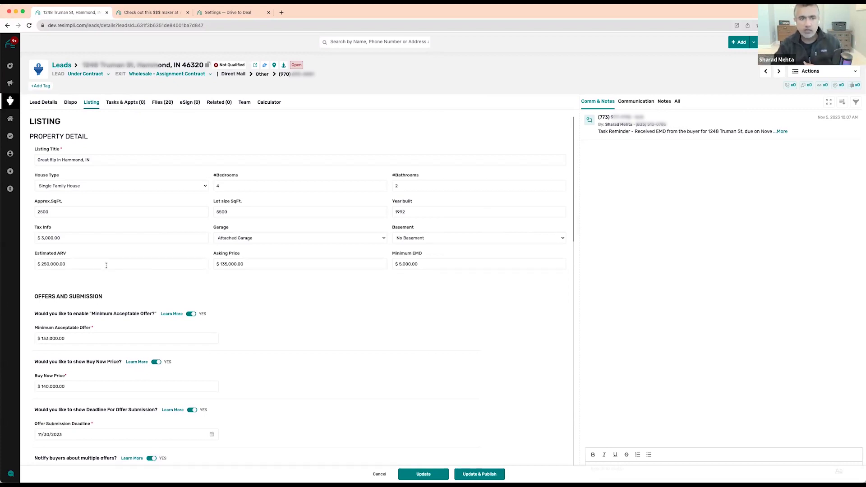
scroll(52, 175, "down", 1)
mouse_move(11, 102)
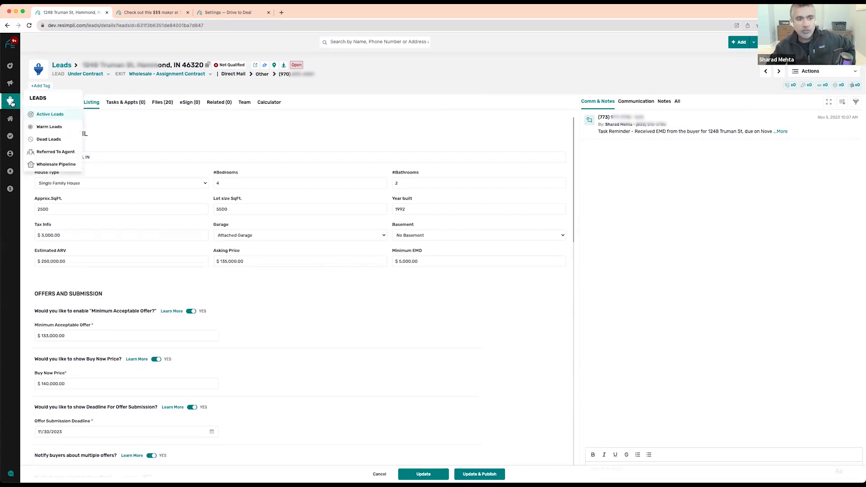
mouse_move(10, 118)
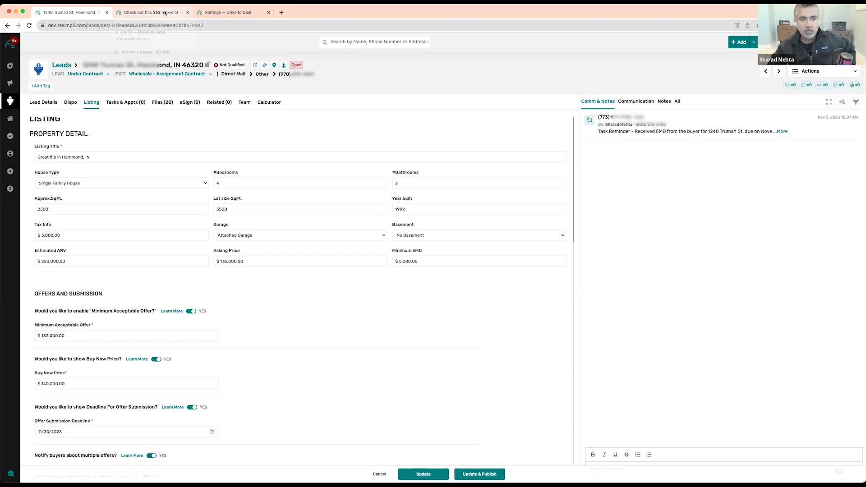
Step: Glance at the published listing, check the exit strategy list unchanged, and return to the Leads board
left_click(165, 12)
left_click(72, 12)
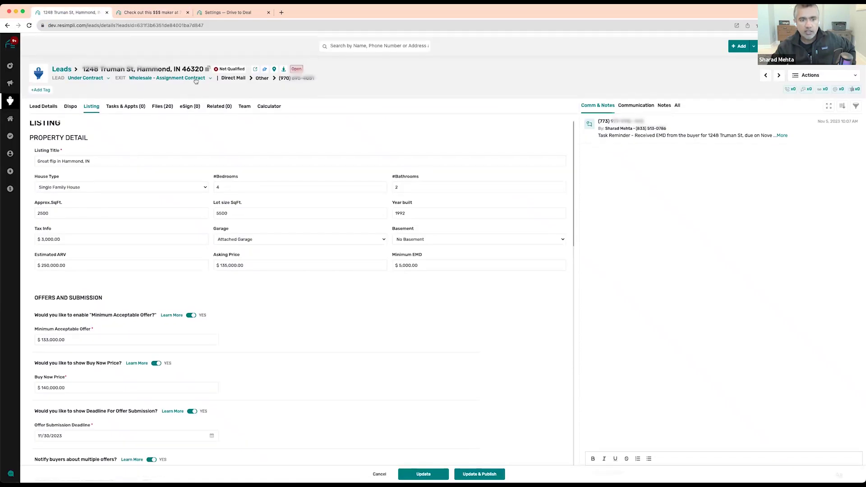
left_click(185, 74)
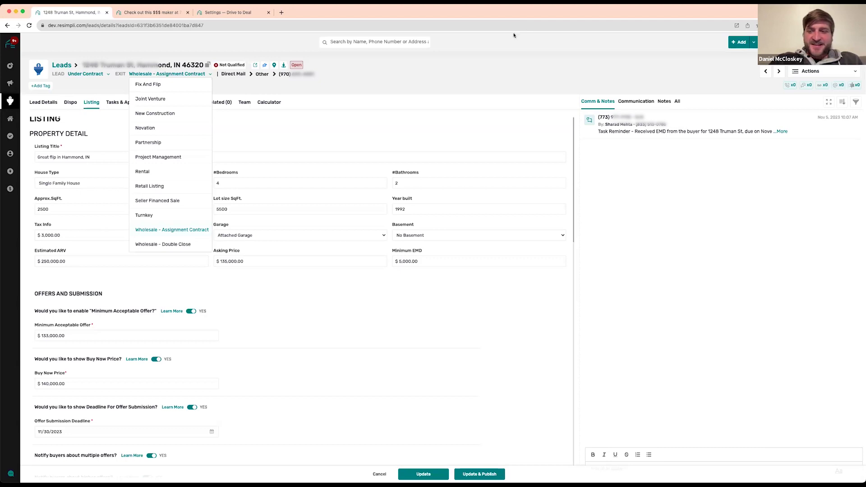
left_click(445, 81)
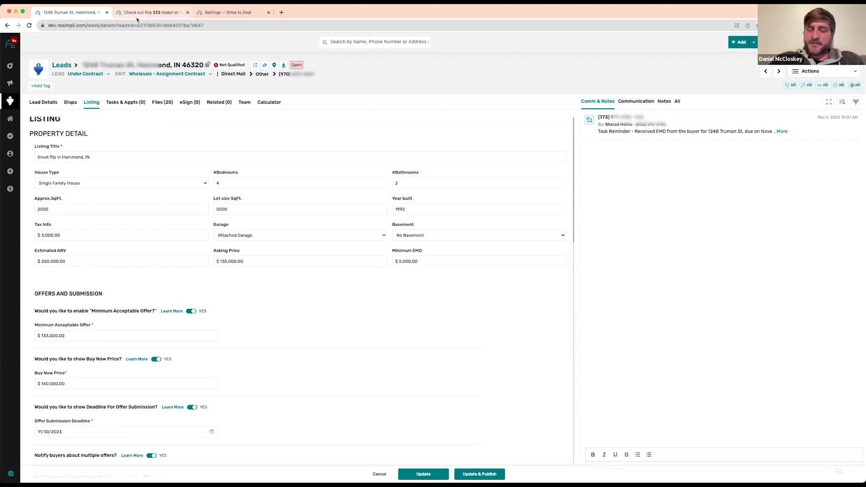
left_click(60, 65)
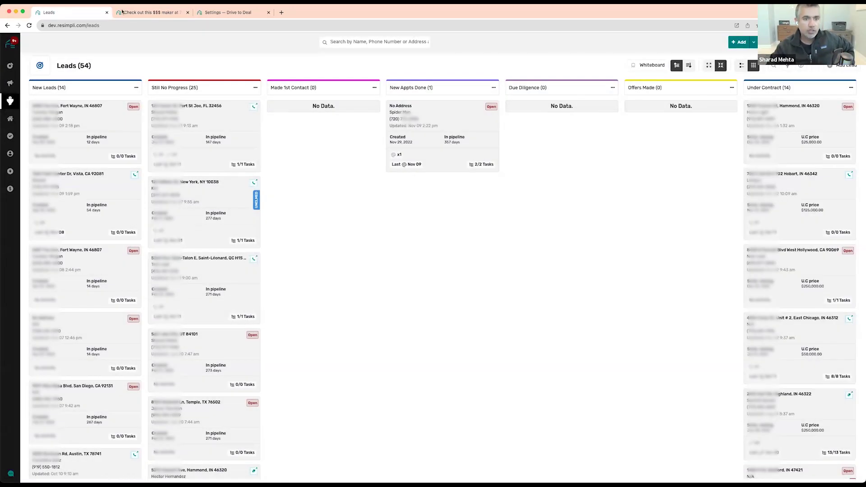
Step: Open the Great flip in Hammond, IN thumbnail under Similar Properties, then go back to the Leads tab
left_click(145, 13)
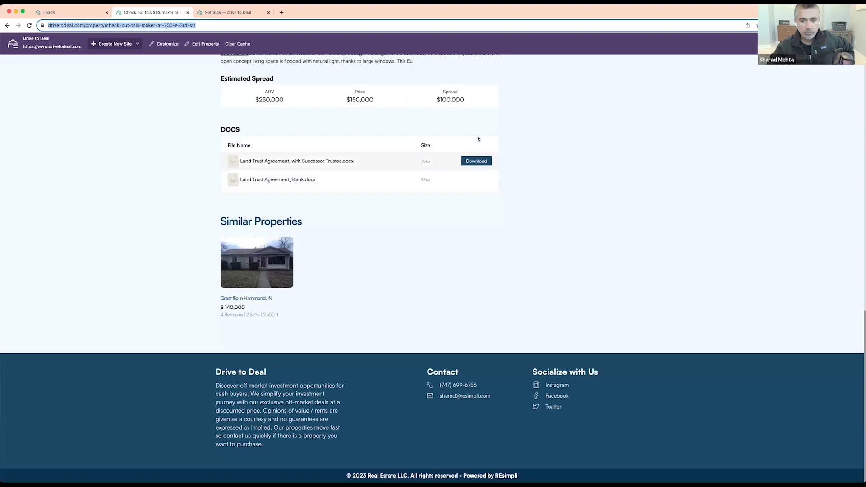
scroll(496, 164, "up", 10)
scroll(495, 164, "up", 4)
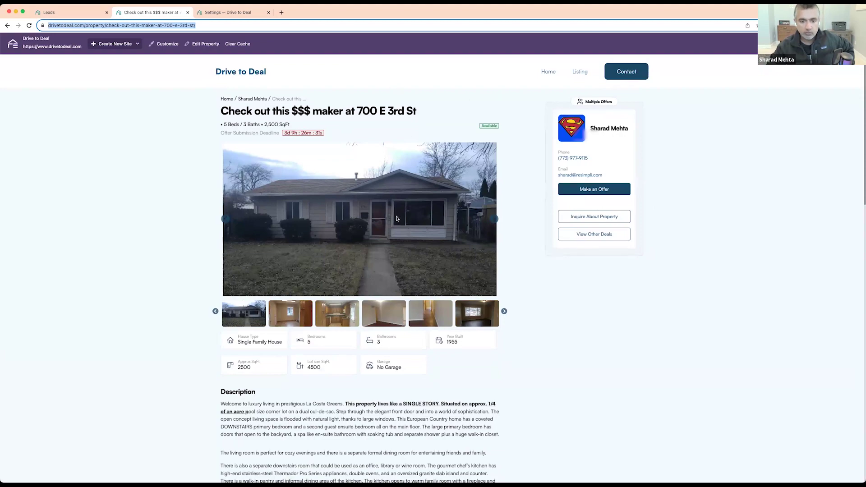
scroll(277, 273, "down", 15)
left_click(277, 274)
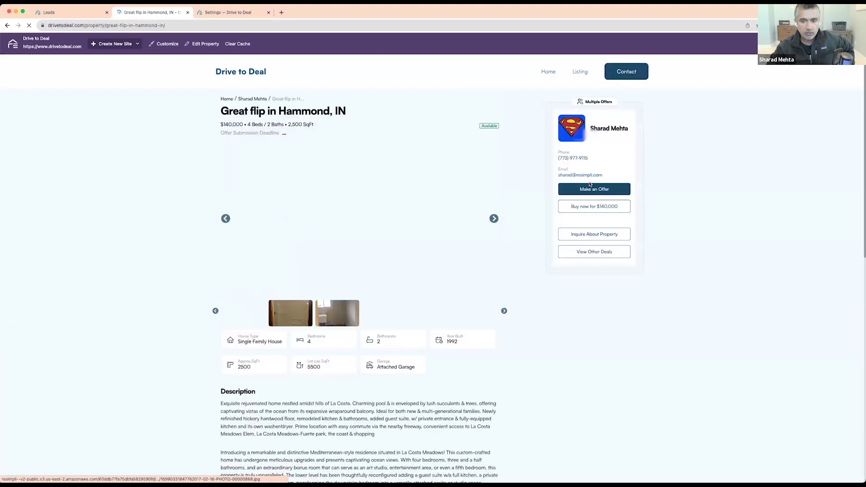
key("super+1")
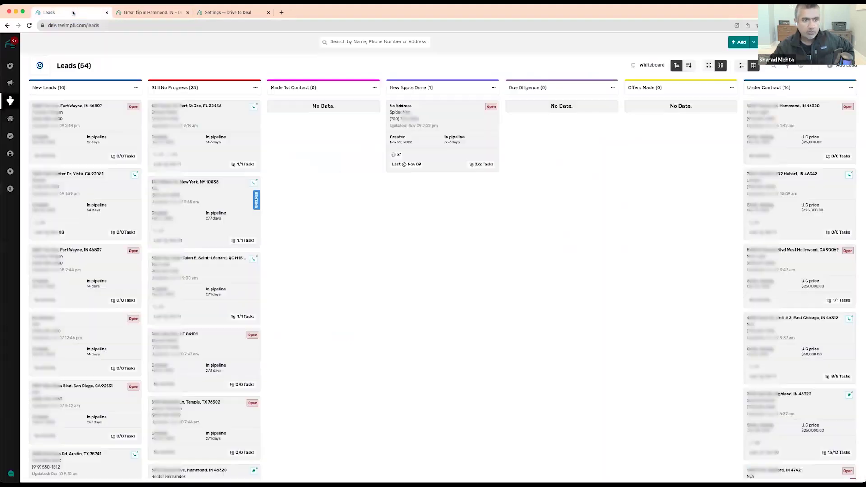
Step: Open the Hammond, IN under-contract lead's listing and scroll down to the open house fields
left_click(794, 105)
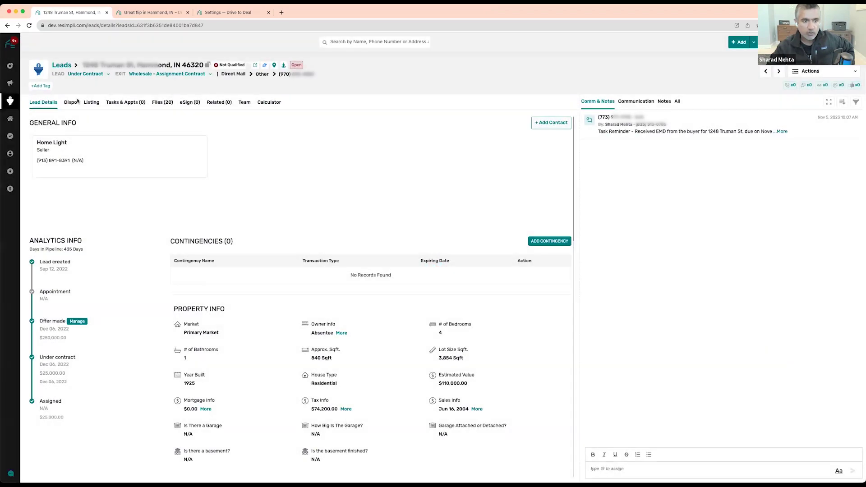
left_click(88, 103)
scroll(274, 210, "down", 6)
scroll(274, 210, "down", 7)
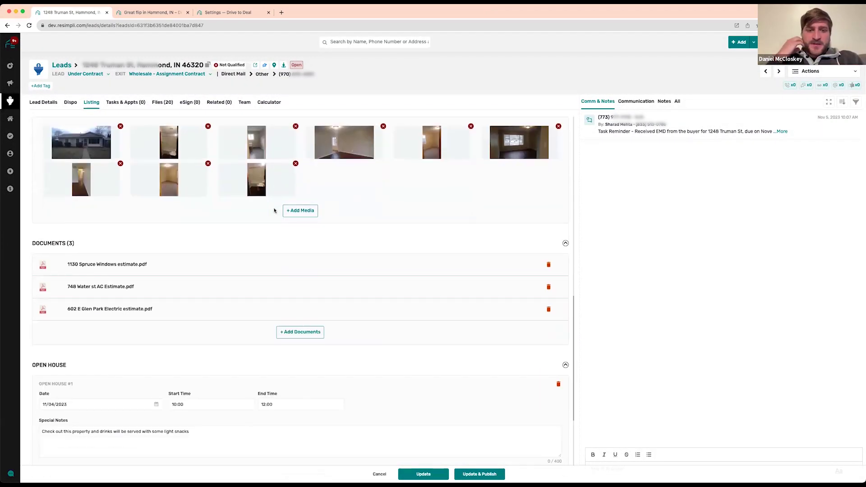
Step: Set the open house date to November 24, publish the listing, and view its live page
left_click(156, 336)
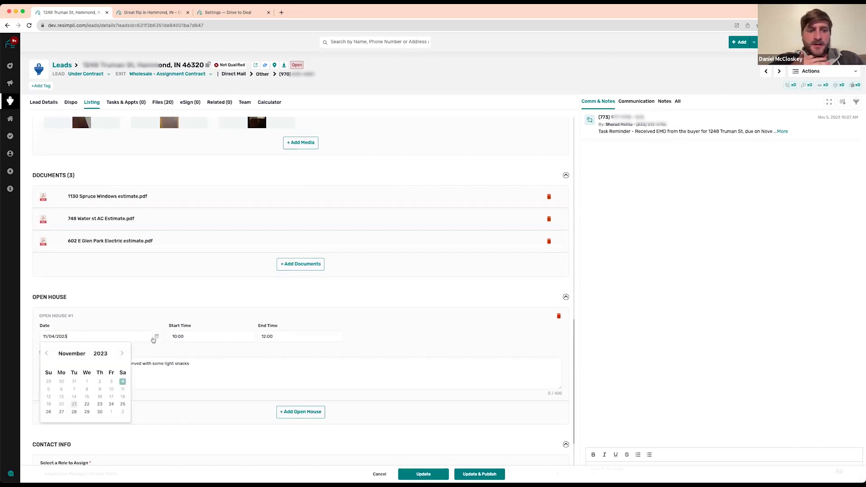
left_click(99, 404)
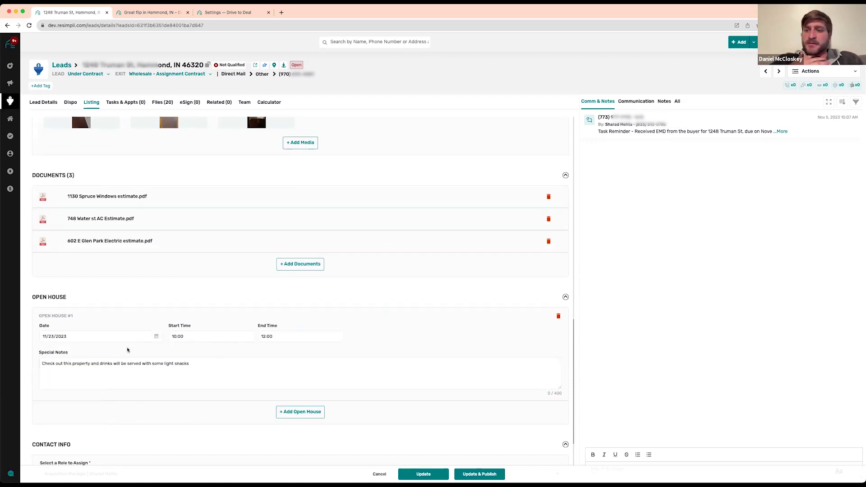
left_click(156, 336)
left_click(111, 404)
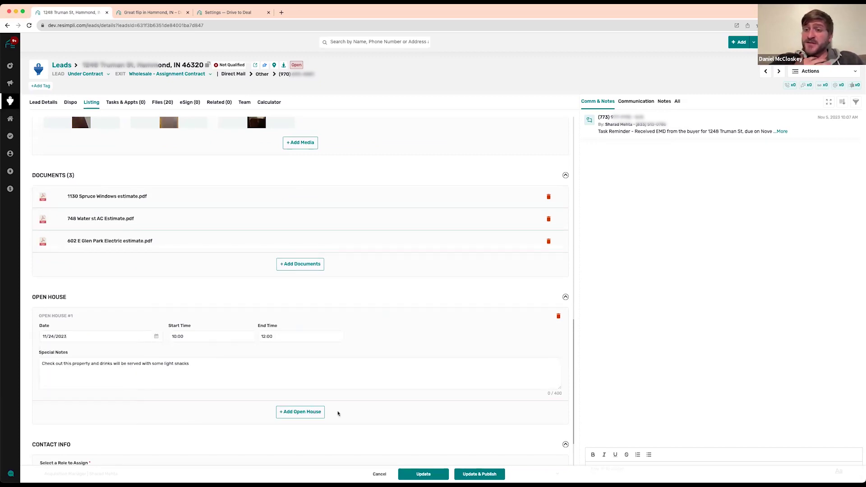
left_click(460, 473)
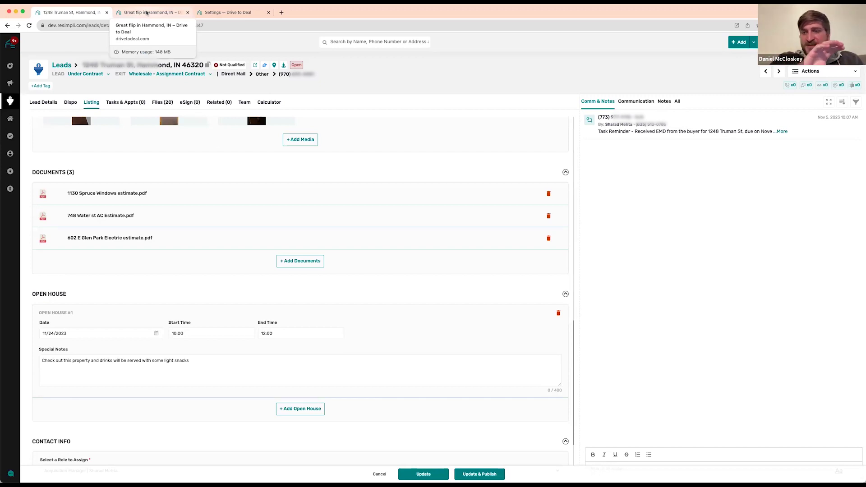
left_click(147, 13)
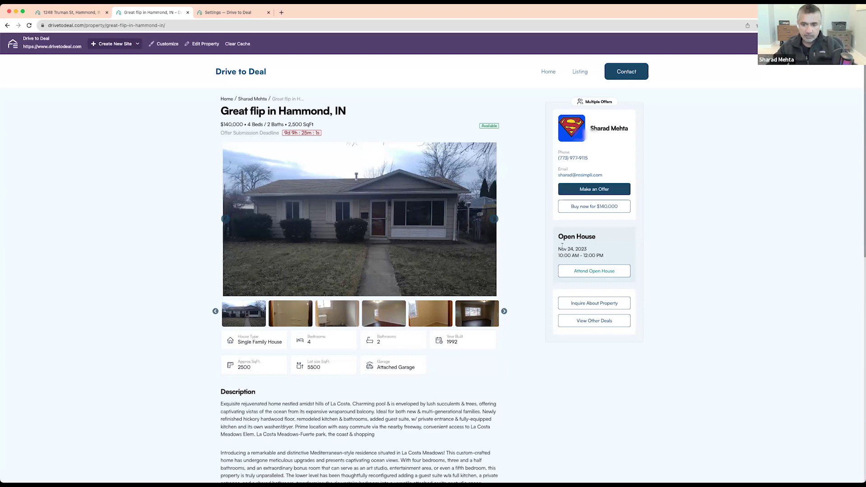
Step: Submit the open house signup with a sample buyer's name, phone, email and company REsimpli LLC
left_click(590, 272)
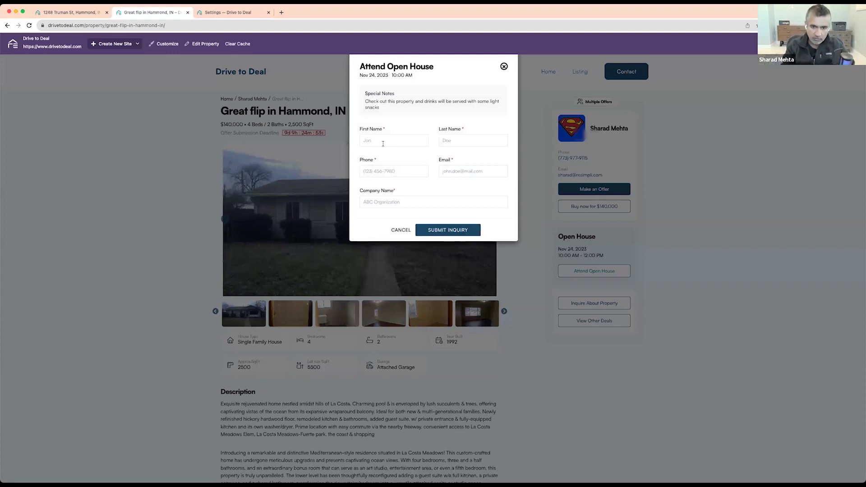
left_click(383, 143)
key("Tab")
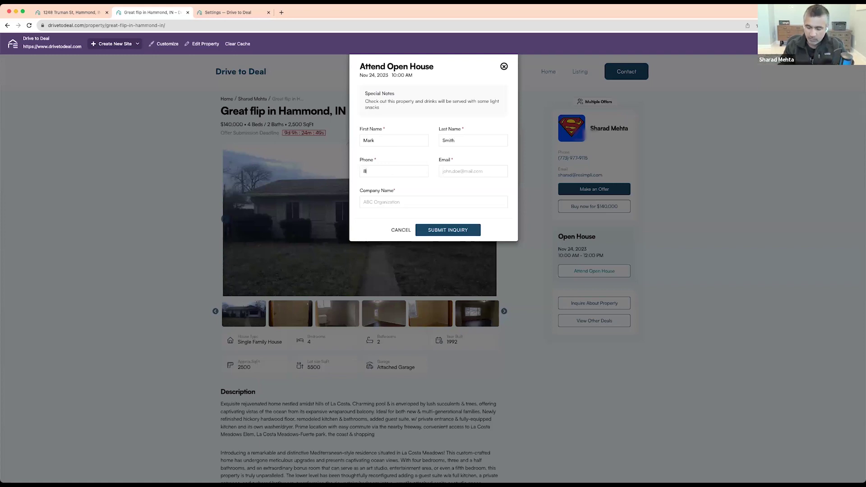
type("885556313")
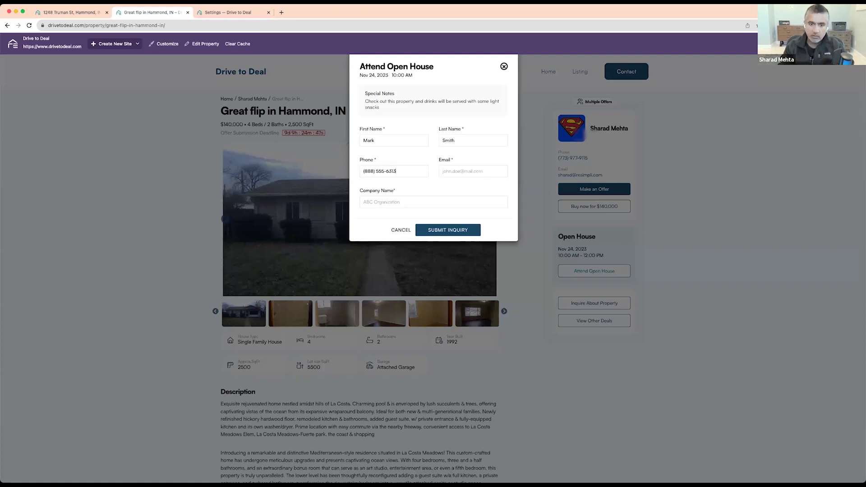
key("Tab")
key("Tab")
type("REsimpli LLC")
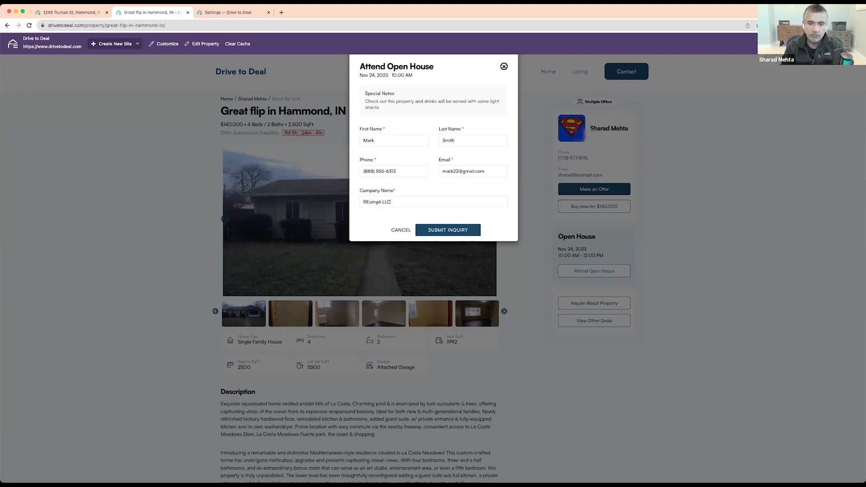
left_click(443, 232)
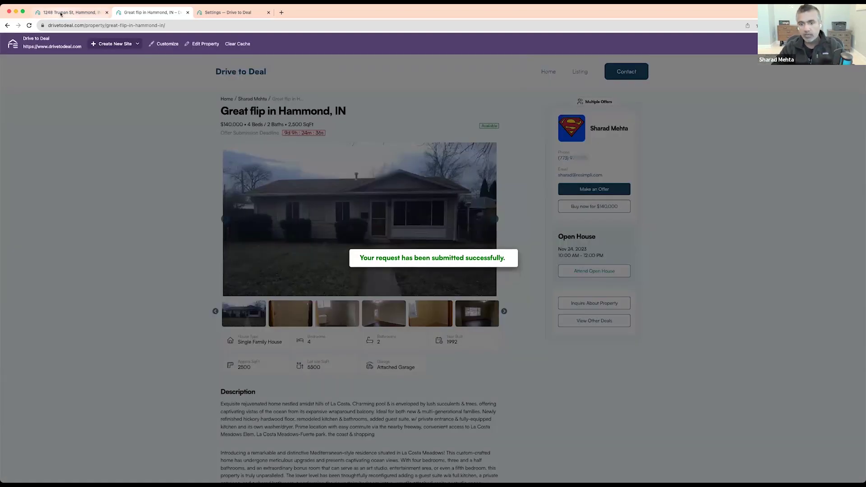
left_click(67, 12)
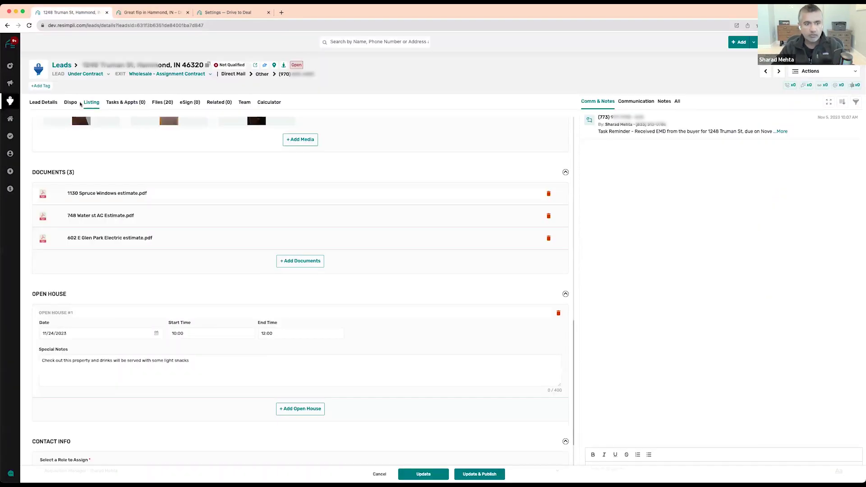
Step: Check the Hammond lead's Dispo tab for interested buyers, then open the Buyer/Agents contacts list
left_click(69, 103)
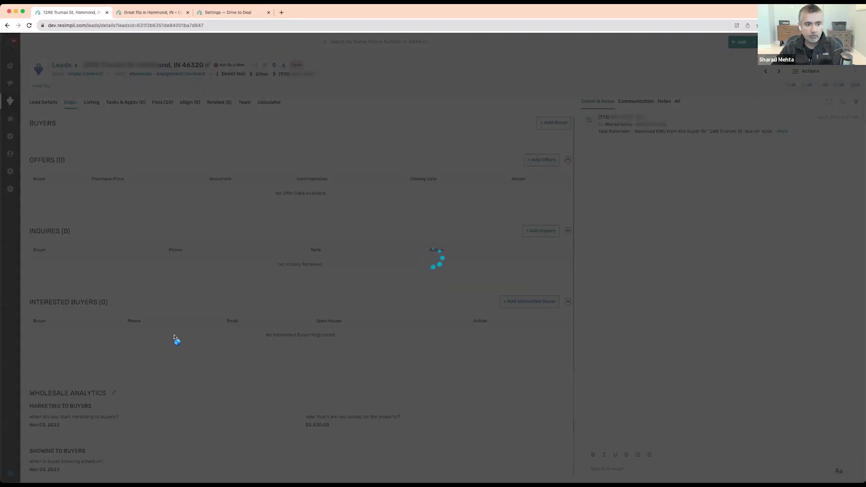
scroll(152, 306, "down", 4)
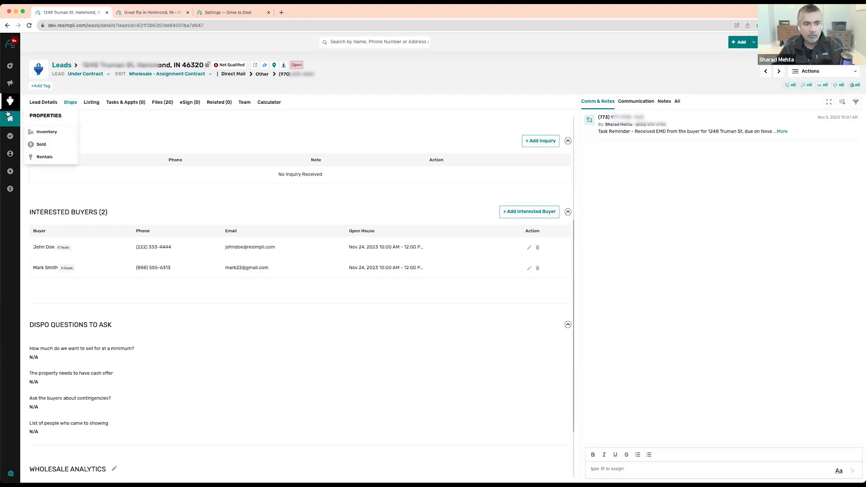
mouse_move(14, 119)
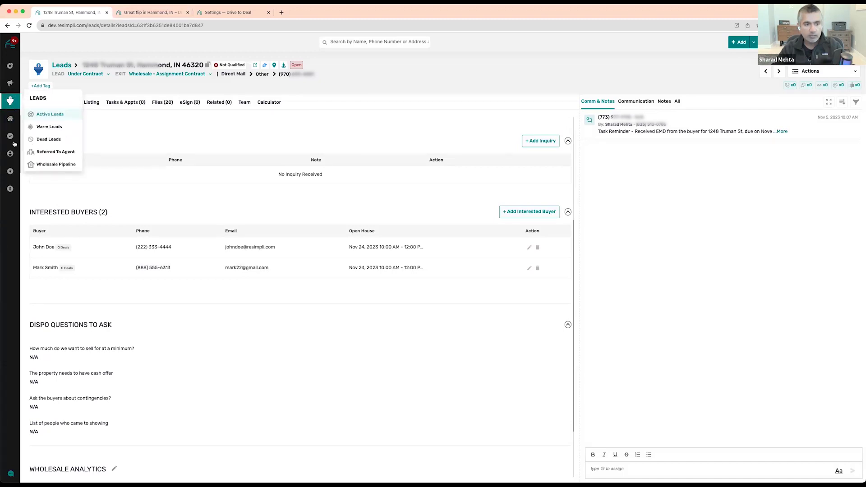
mouse_move(12, 152)
left_click(49, 168)
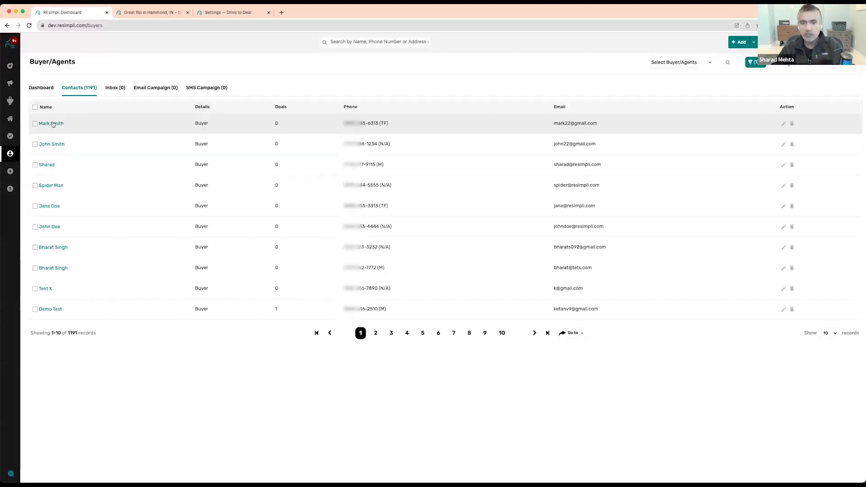
left_click(52, 124)
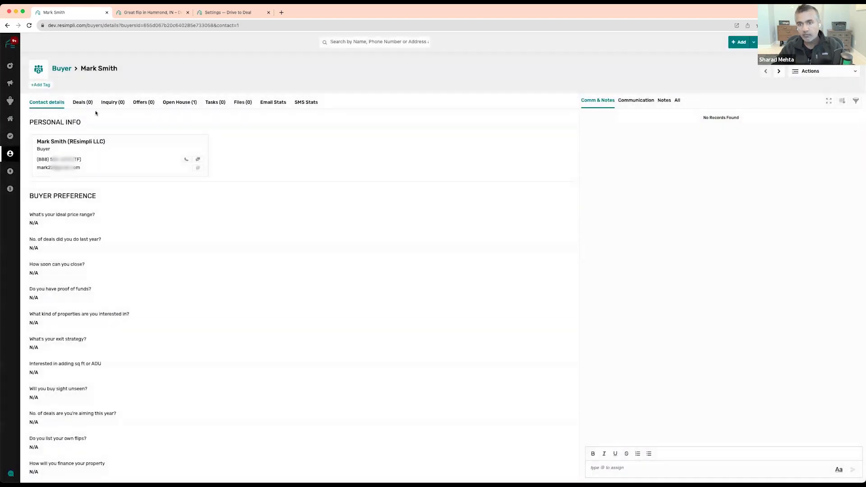
left_click(187, 103)
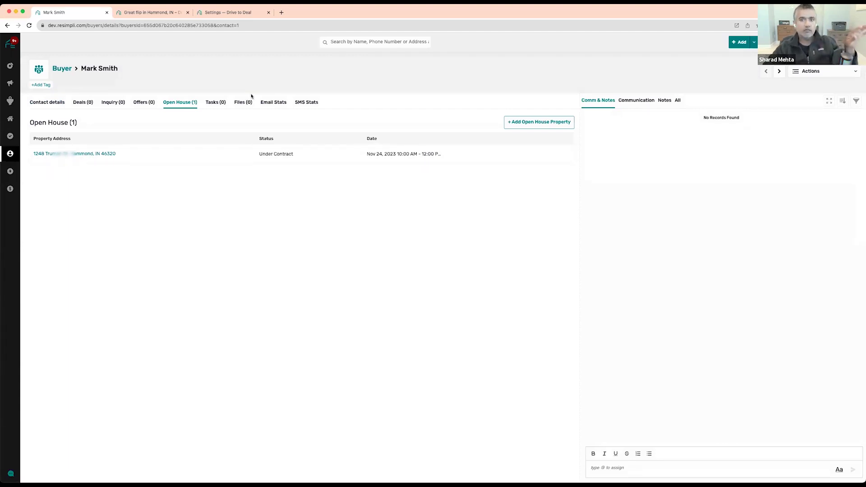
left_click(157, 14)
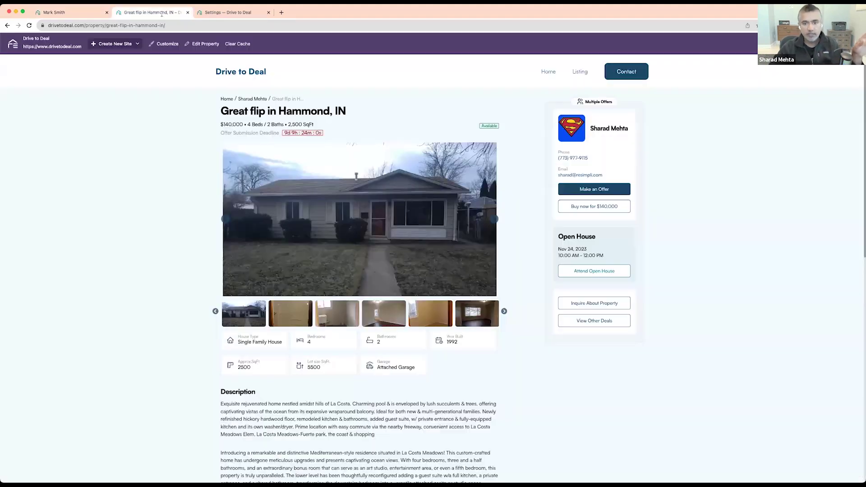
left_click(45, 13)
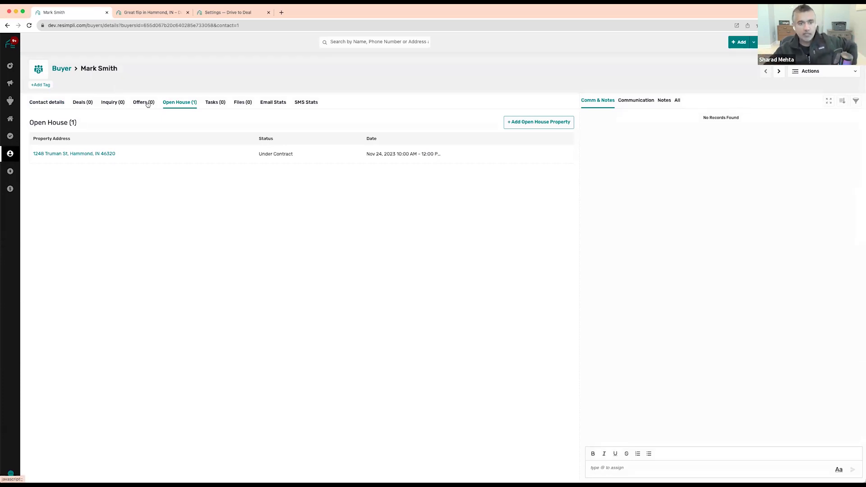
left_click(150, 12)
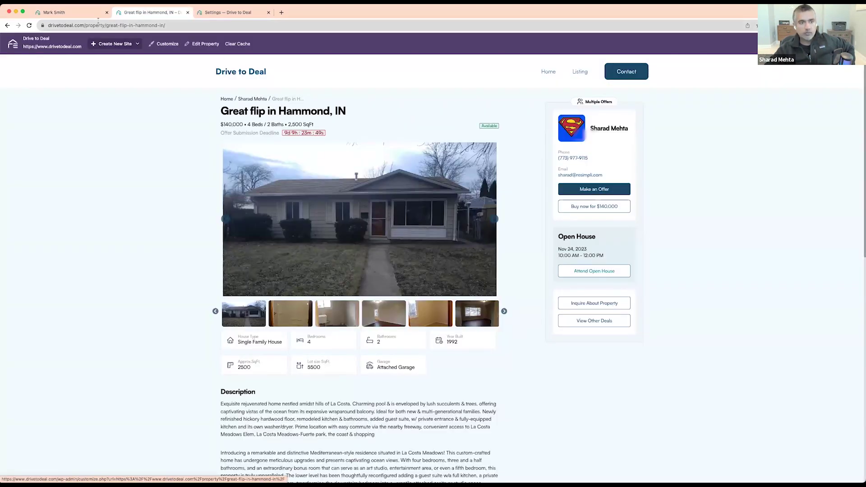
left_click(68, 13)
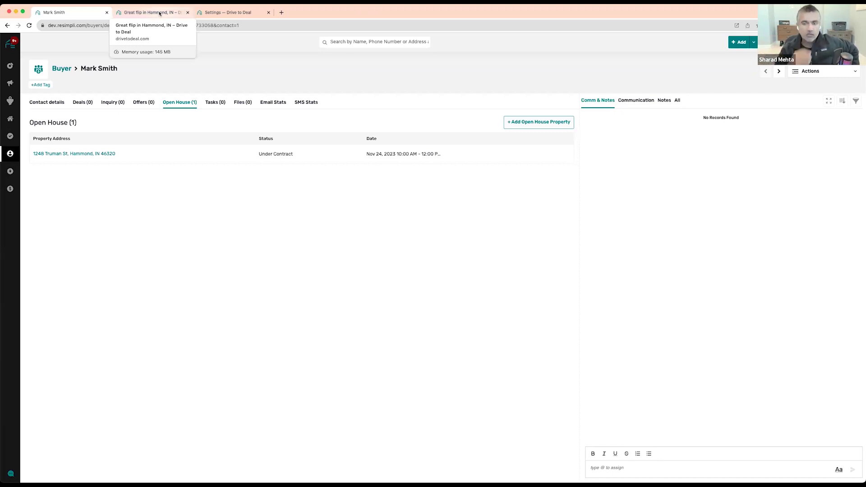
Step: Open and scroll the buyers list, then glance at the Hammond property listing tab
mouse_move(10, 154)
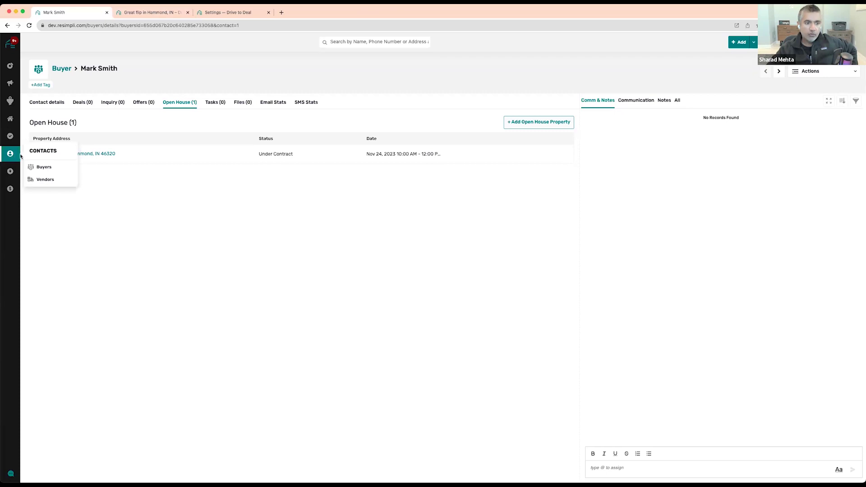
left_click(56, 166)
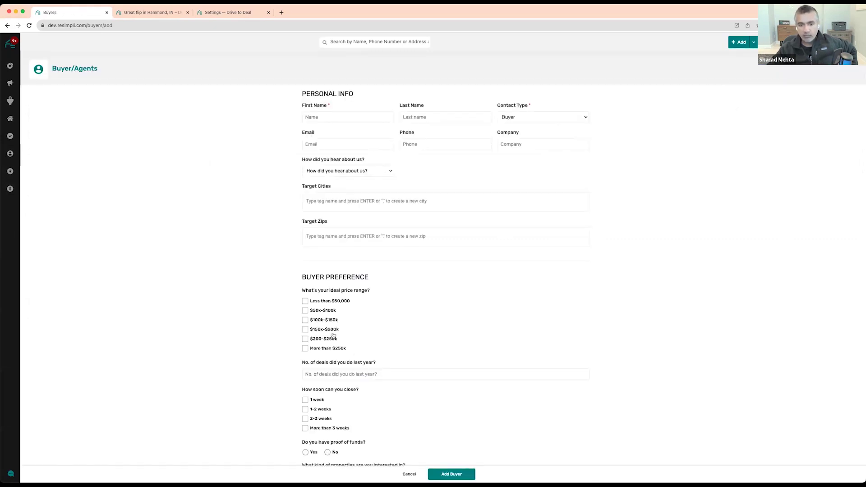
scroll(332, 336, "down", 5)
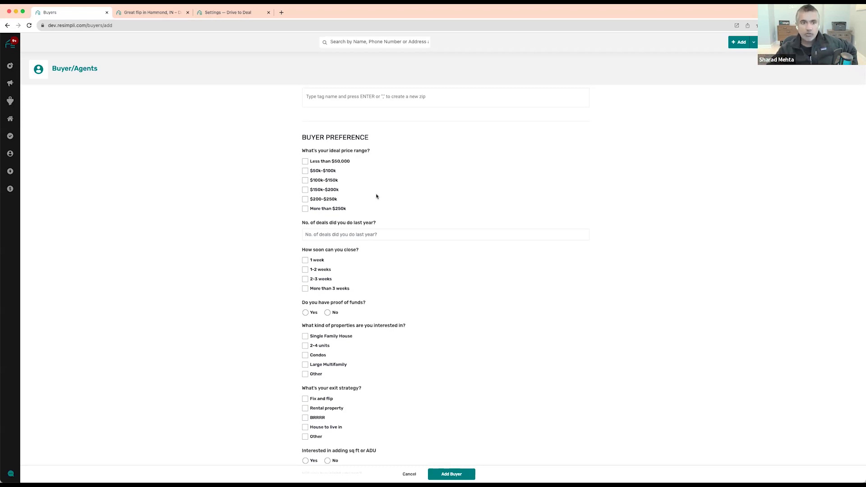
key("ctrl+Tab")
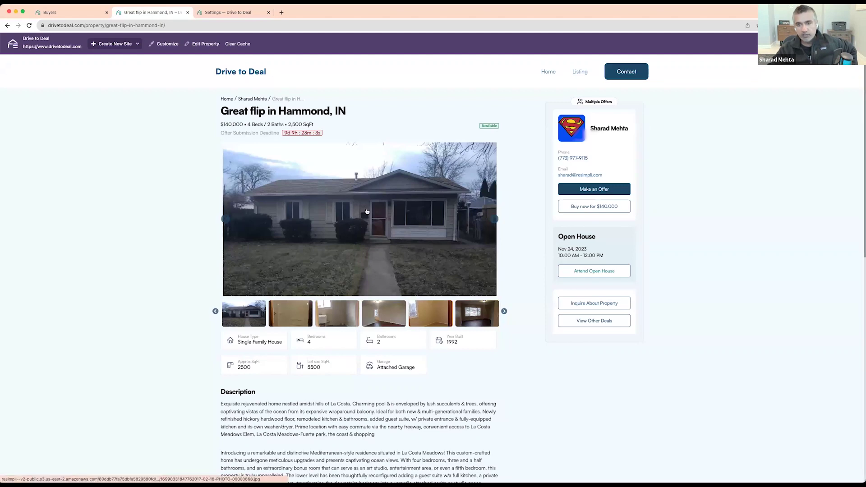
left_click(72, 11)
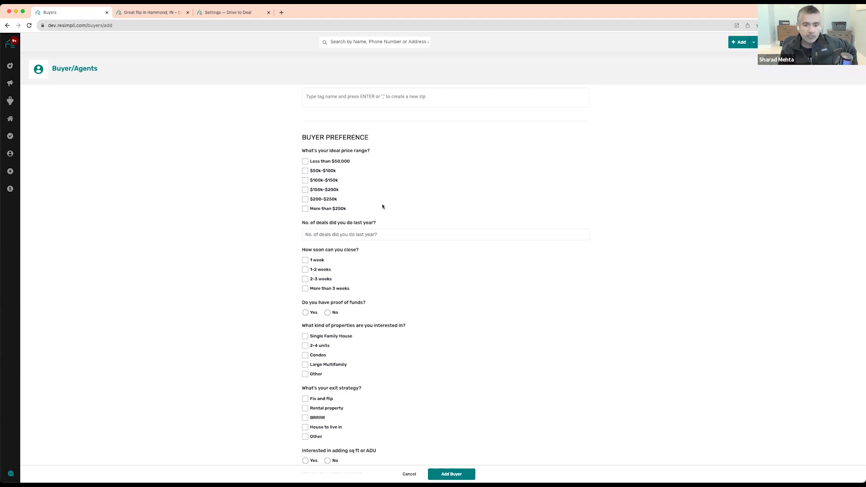
Step: Check the Hammond listing once more, then bring up the Active Leads pipeline board
left_click(171, 13)
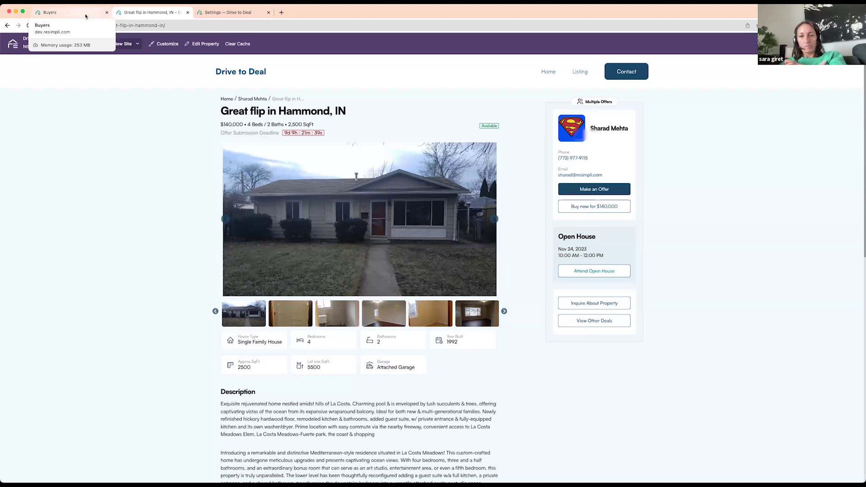
left_click(86, 16)
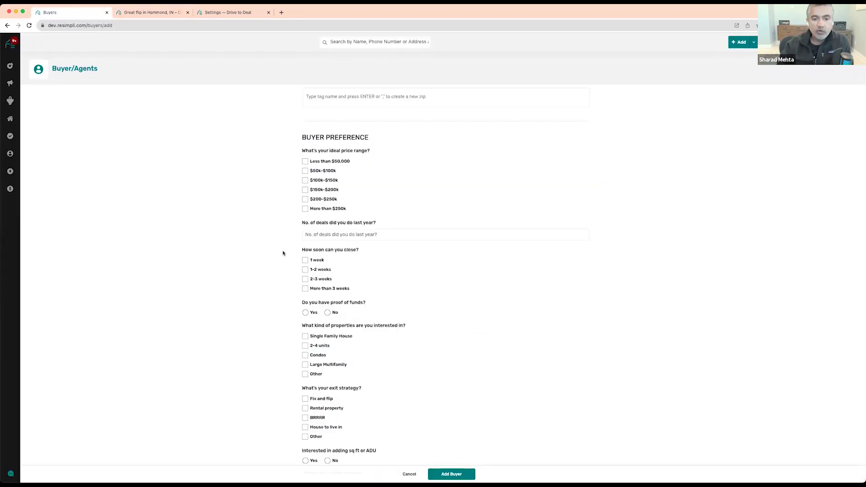
mouse_move(13, 108)
left_click(67, 117)
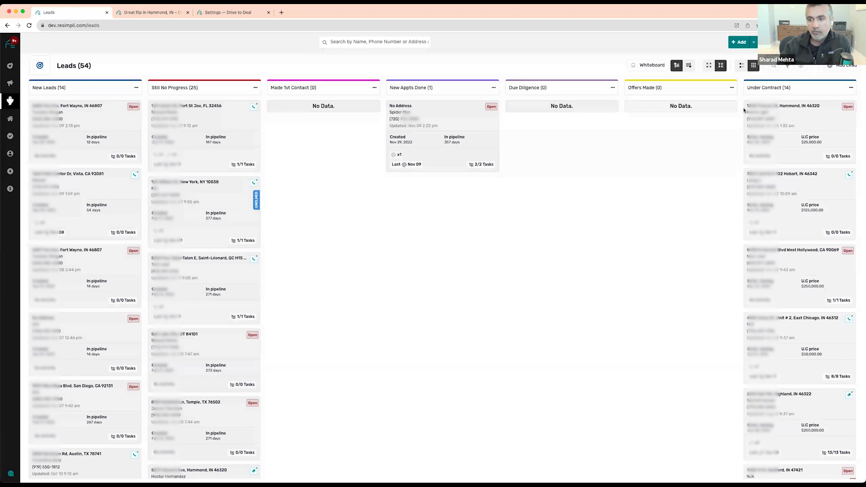
Step: Return to the published 'Great flip in Hammond, IN' listing page ($140,000, open house Nov 24, 2023)
left_click(135, 12)
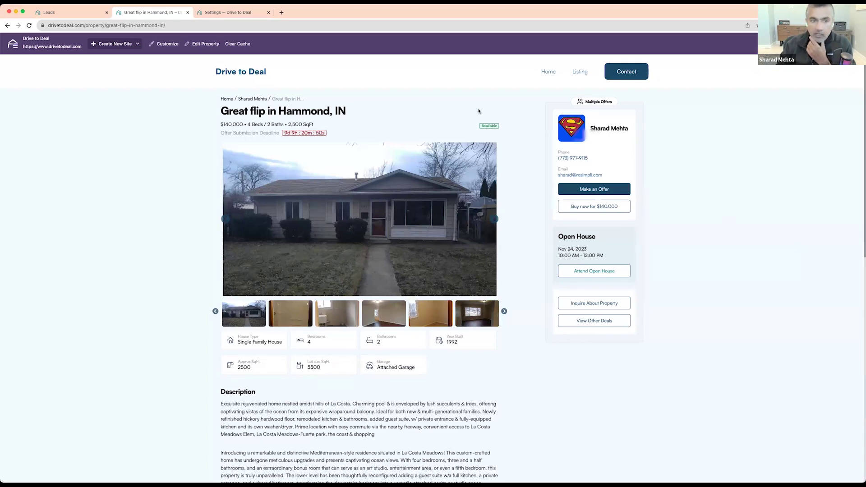
Step: Change the business city from Nationwide to 'All Cities' and state to 'FL and TX', save, and return to the listing
left_click(232, 14)
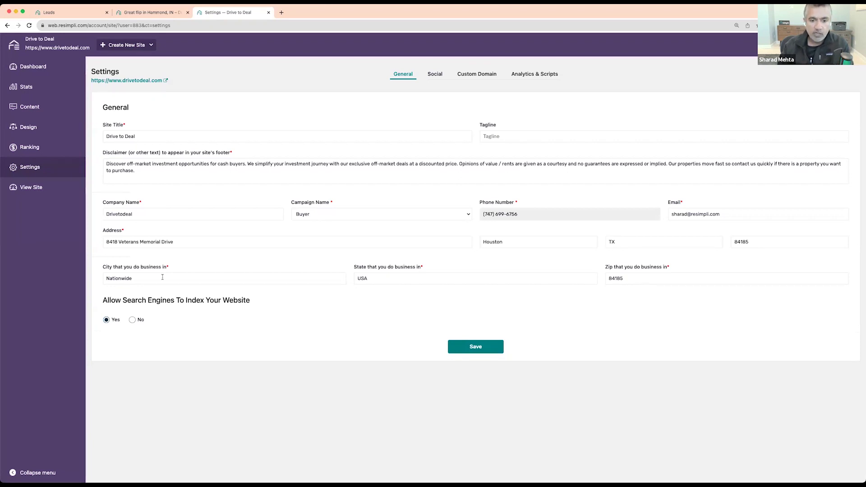
left_click_drag(182, 282, 98, 280)
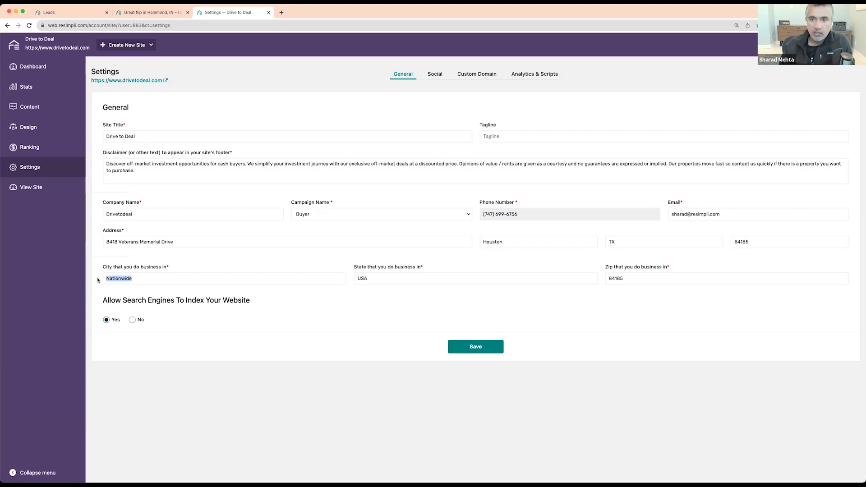
type("All Cities")
key("Tab")
key("BackSpace")
type("FL")
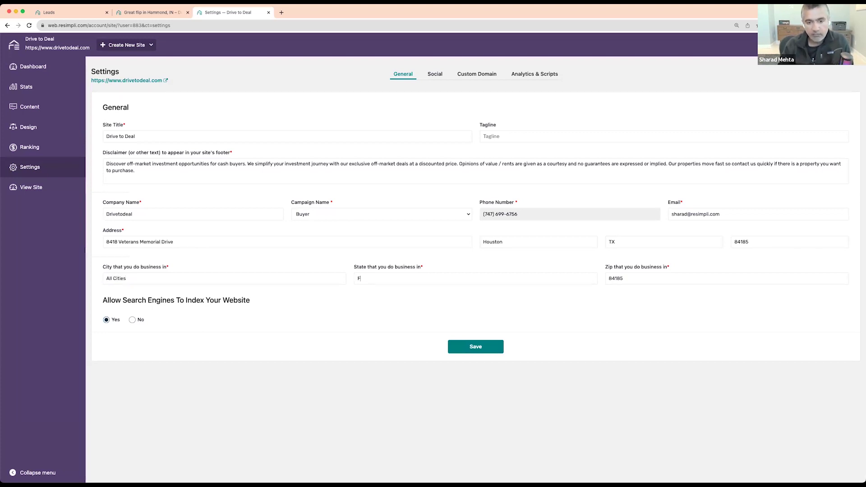
type(" and Te")
key("BackSpace")
type("X")
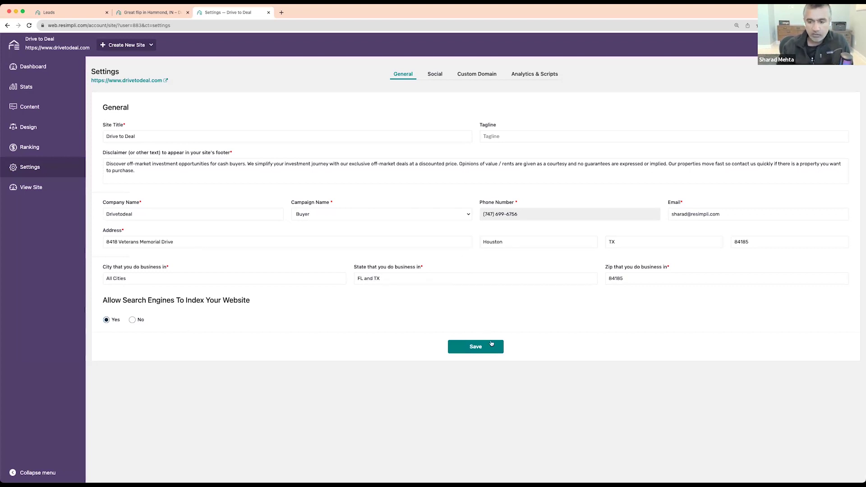
left_click(491, 344)
left_click(151, 12)
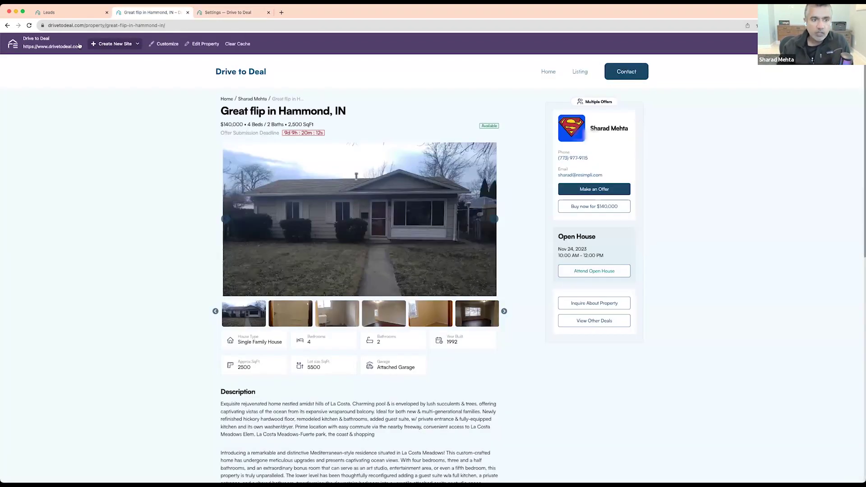
Step: Refresh the listing to see 'All Cities, FL and TX', then view Drive to Deal's custom domain settings
left_click(234, 74)
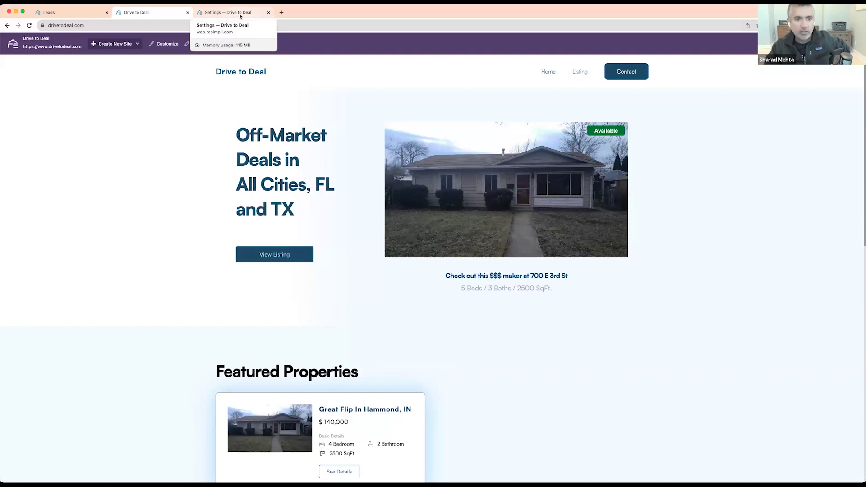
left_click(239, 17)
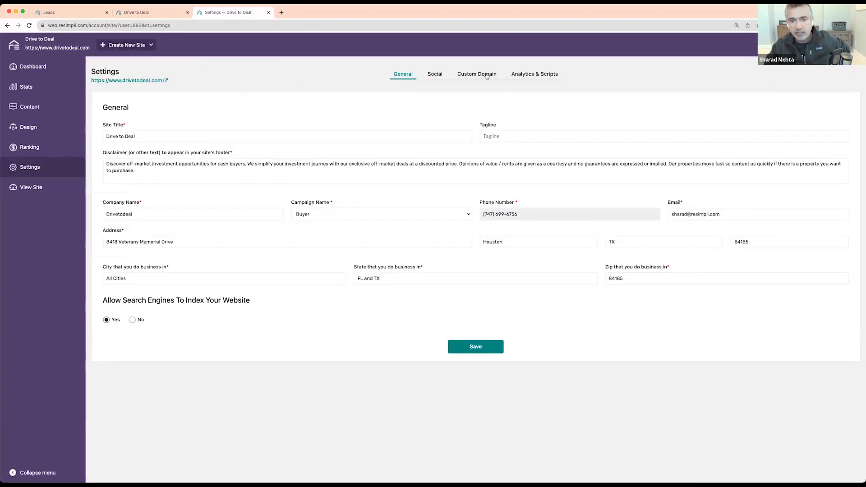
left_click(487, 77)
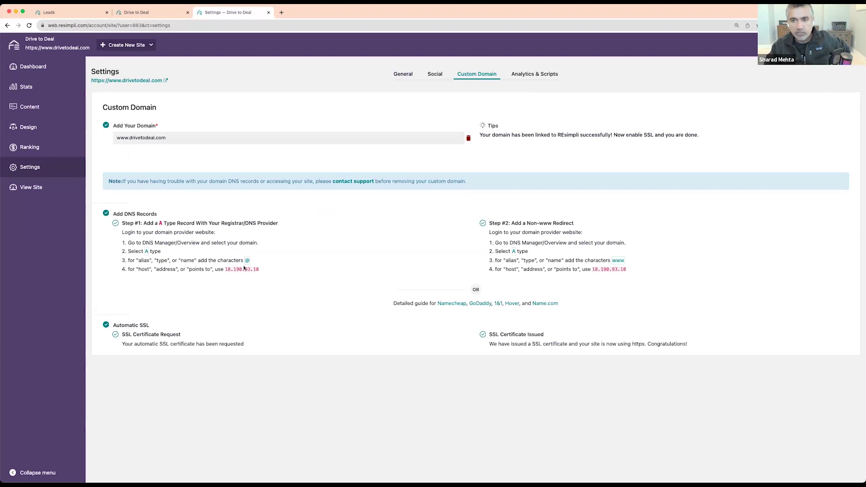
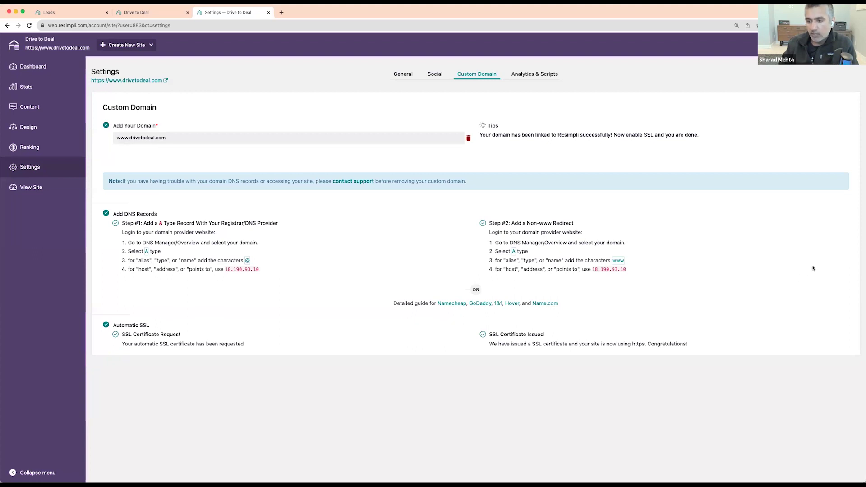
Step: Under Leads, open Buyer/Agents and view the first buyer contact's details page
left_click(63, 12)
mouse_move(20, 156)
left_click(42, 167)
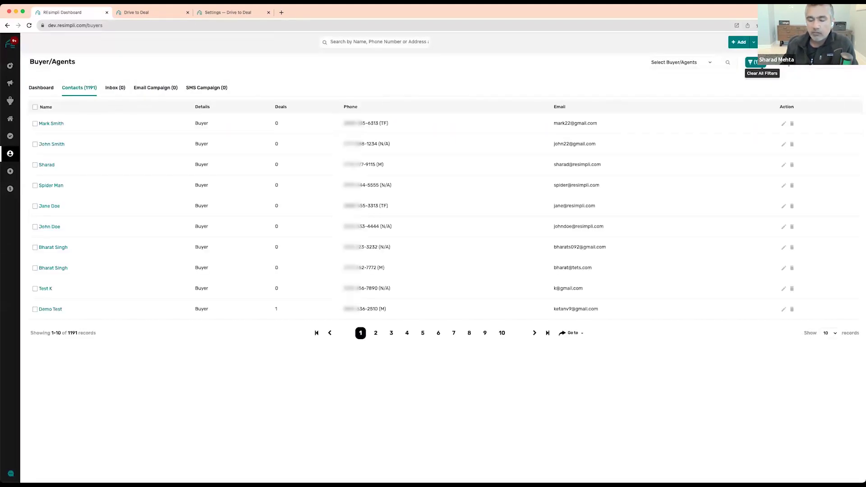
left_click(52, 123)
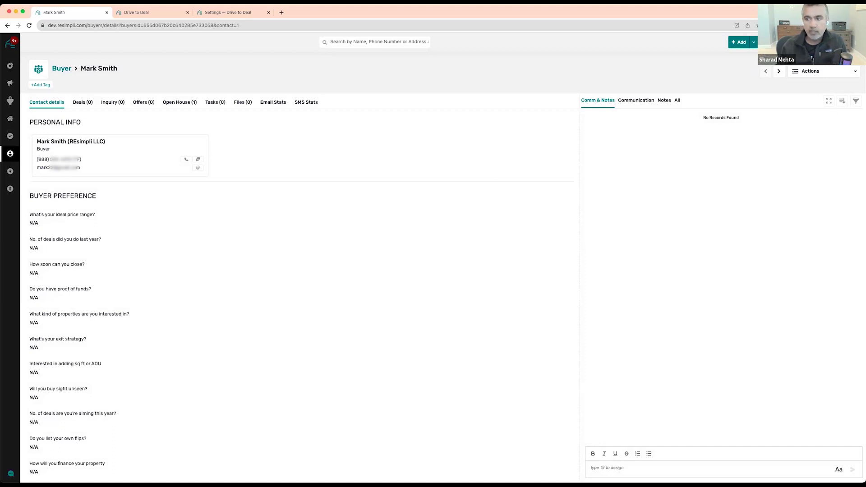
Step: Choose Webhook/API Token from the top-right account dropdown
left_click(852, 42)
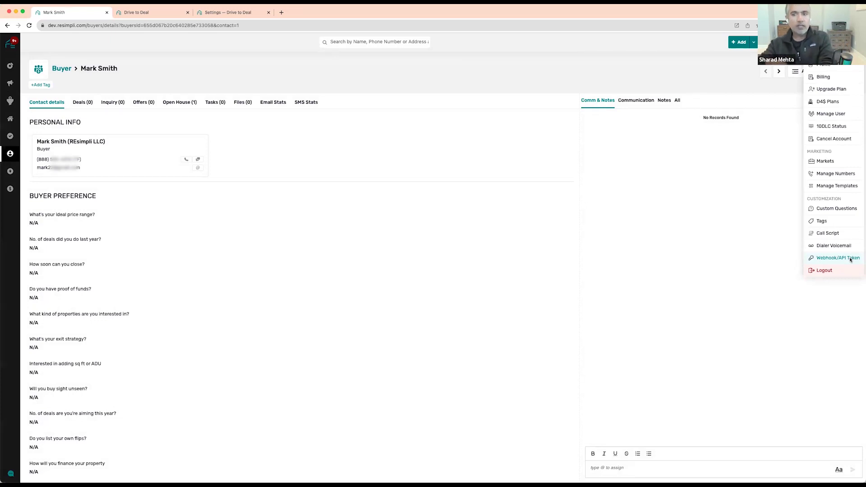
left_click(851, 260)
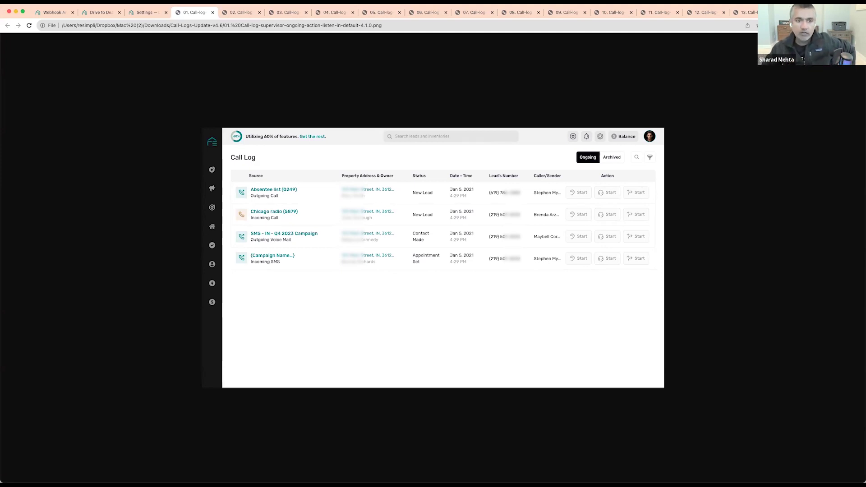
Step: Close the call-log image tabs right of Settings and restore the global search screenshot tabs
right_click(153, 14)
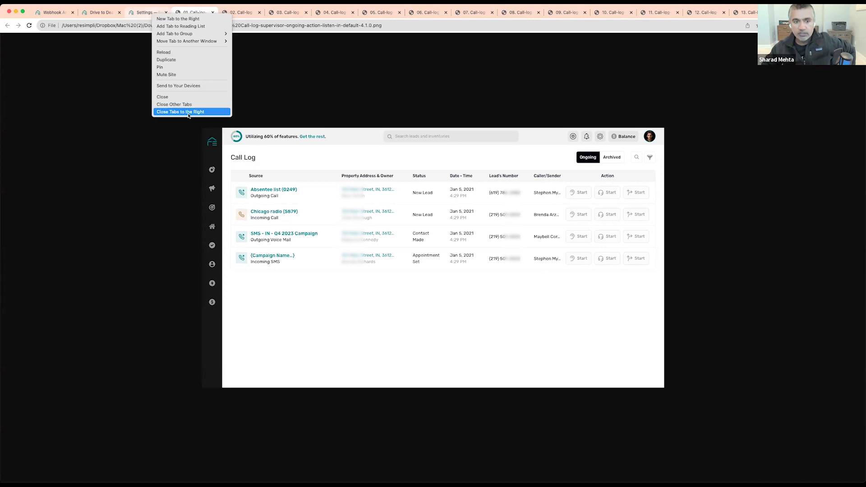
left_click(189, 112)
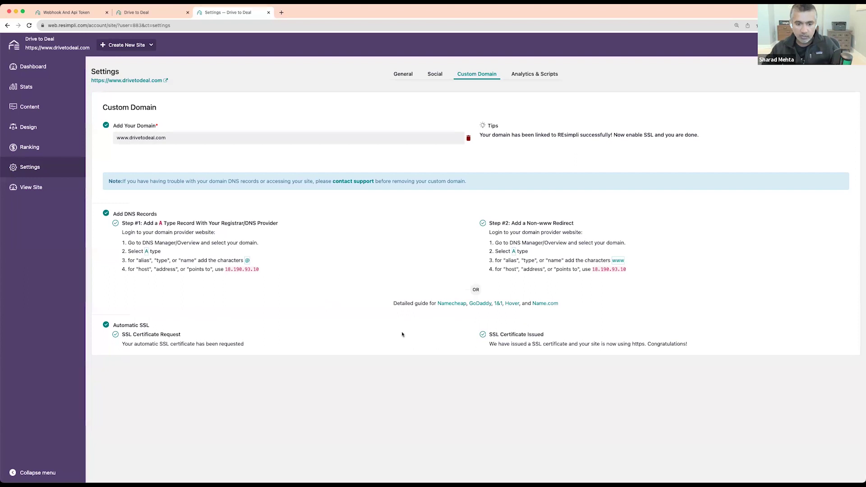
key("super+shift+t")
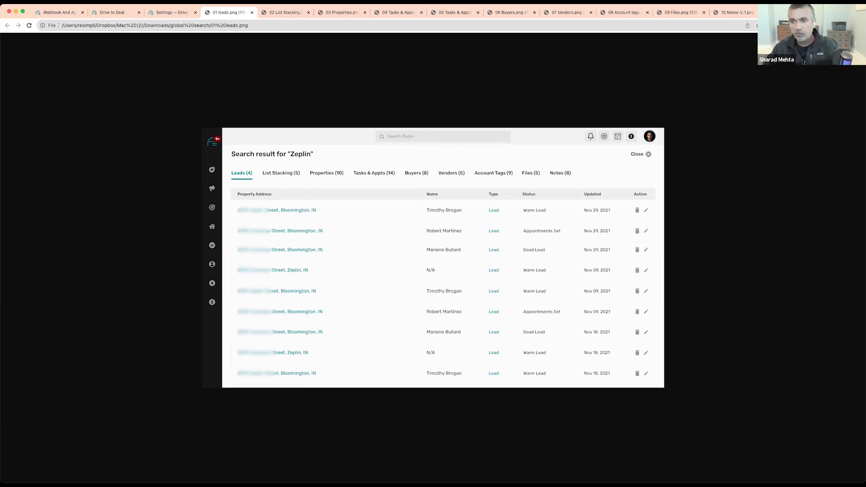
Step: View the last search screenshot, then close every tab right of the Settings tab
key("super+9")
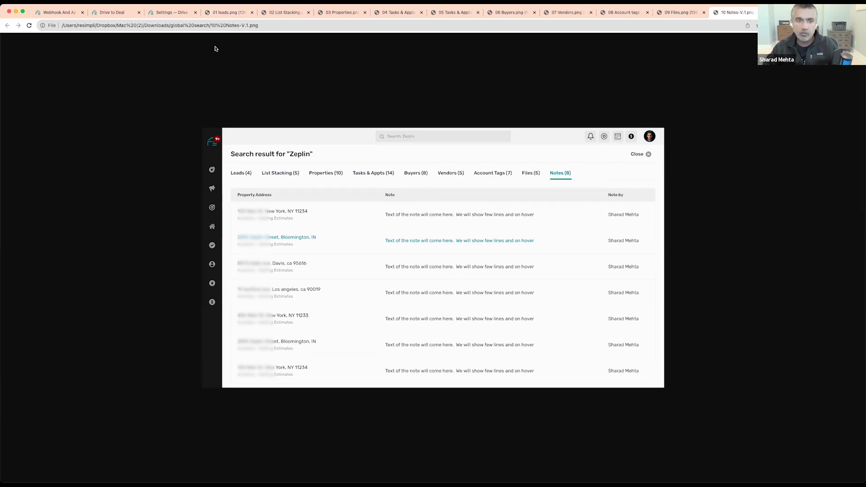
left_click(159, 13)
right_click(159, 12)
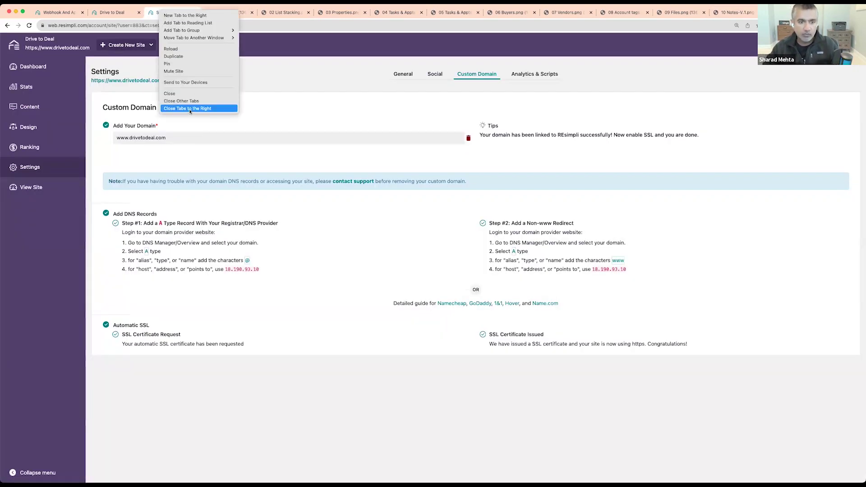
left_click(189, 109)
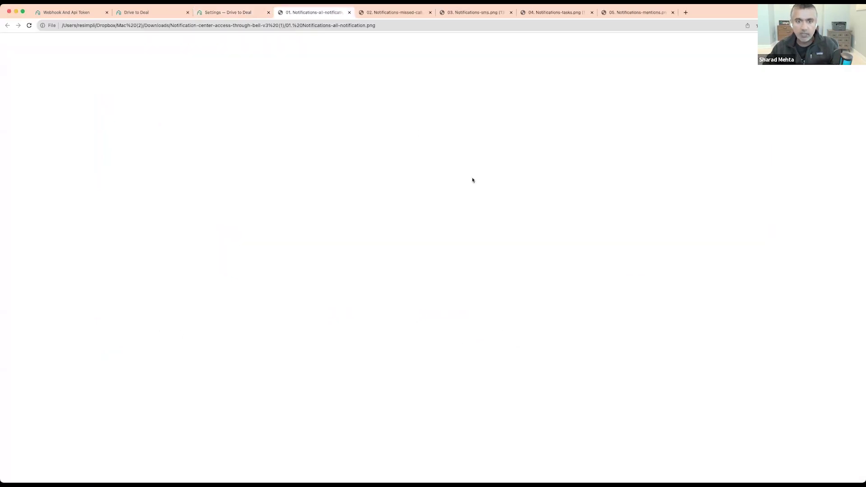
Step: View the all-notifications screenshot at full size, briefly checking the Webhooks page tab
left_click(460, 149)
scroll(460, 149, "up", 3)
scroll(462, 149, "down", 1)
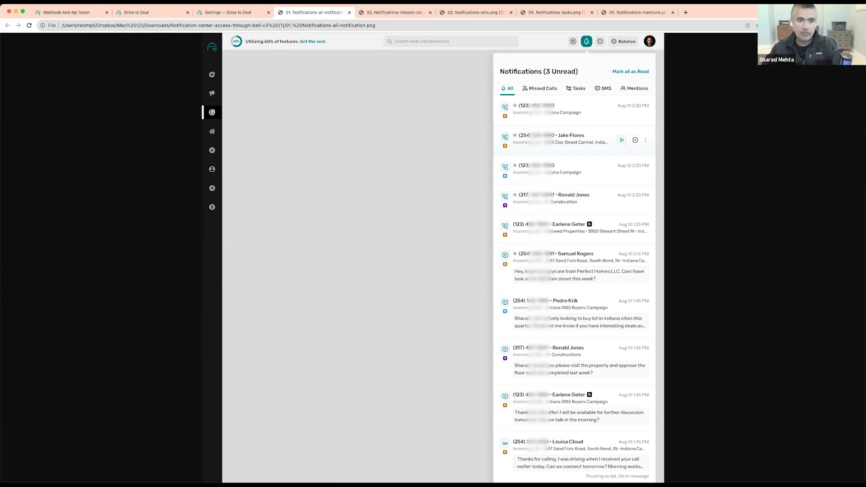
left_click(68, 12)
mouse_move(22, 95)
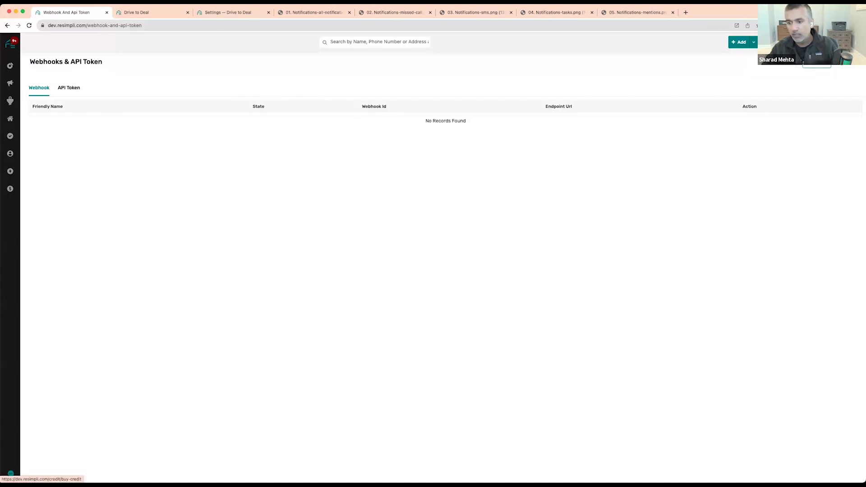
left_click(311, 12)
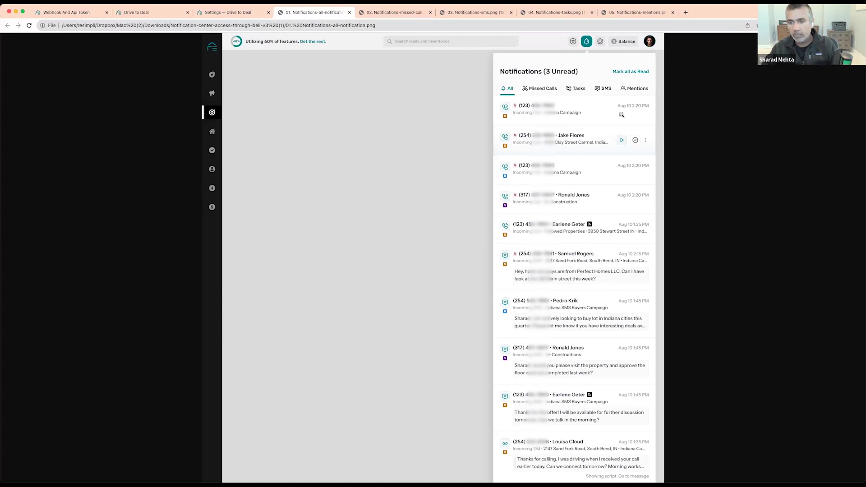
Step: Cycle through the missed-call, SMS and all-notifications screenshots, ending on Tasks
left_click(405, 12)
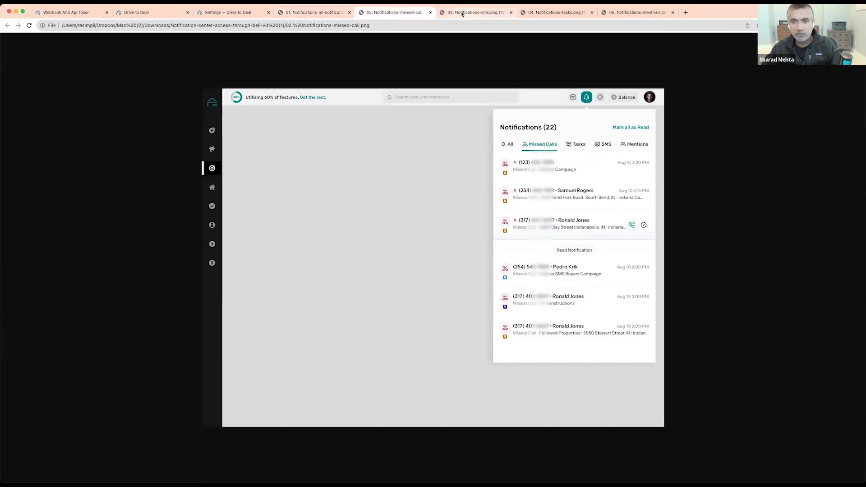
left_click(462, 13)
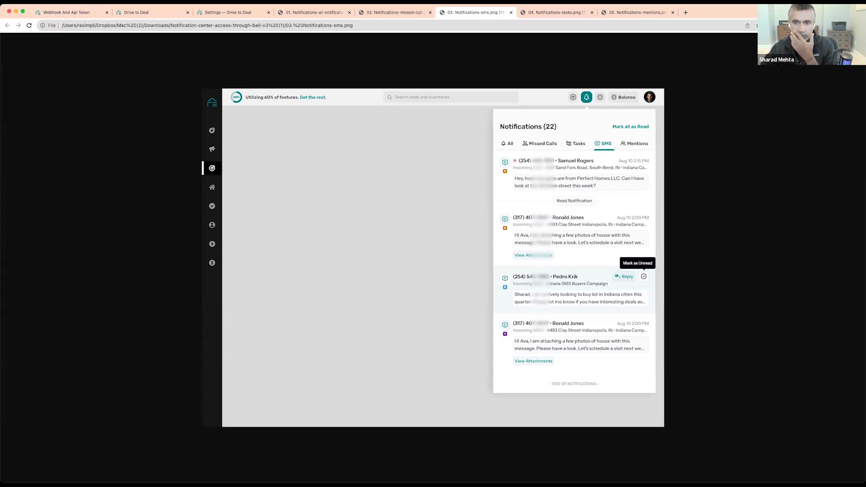
left_click(310, 13)
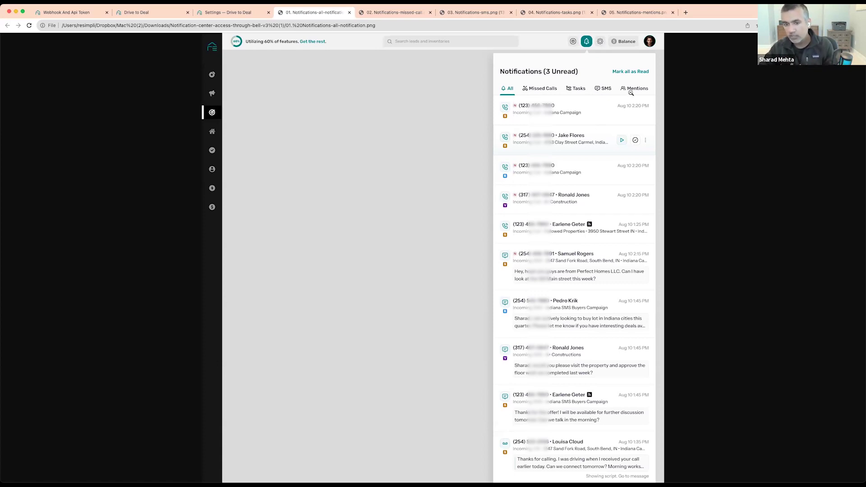
left_click(399, 12)
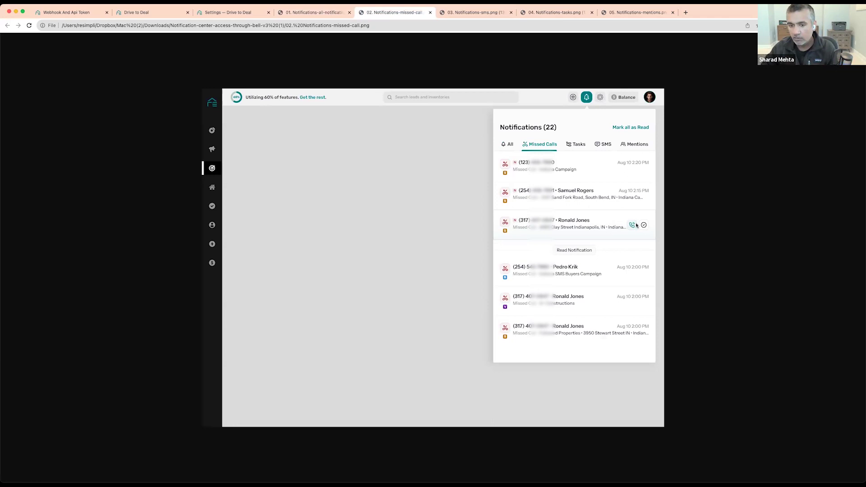
left_click(490, 13)
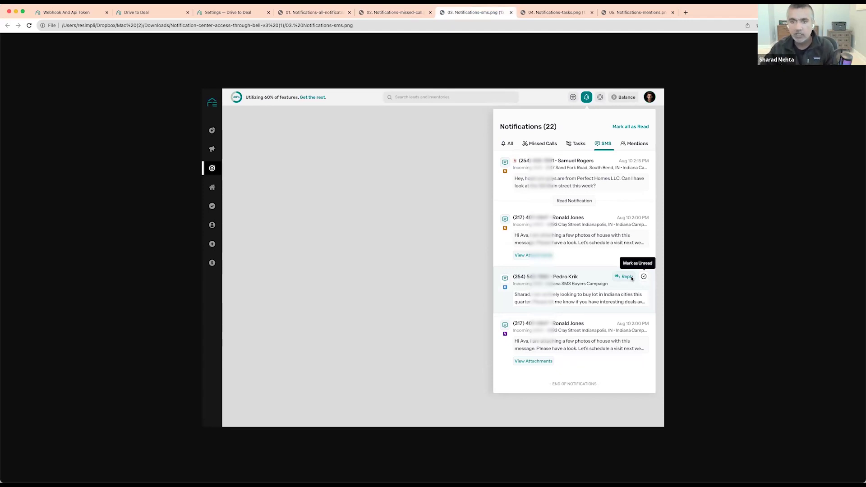
left_click(558, 13)
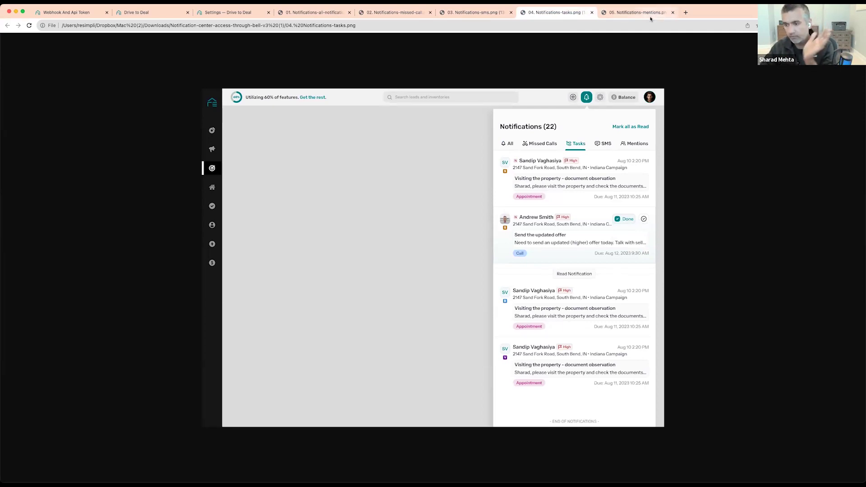
Step: Close all notification screenshot tabs right of Settings and return to the Webhook And Api Token tab
left_click(247, 14)
right_click(248, 13)
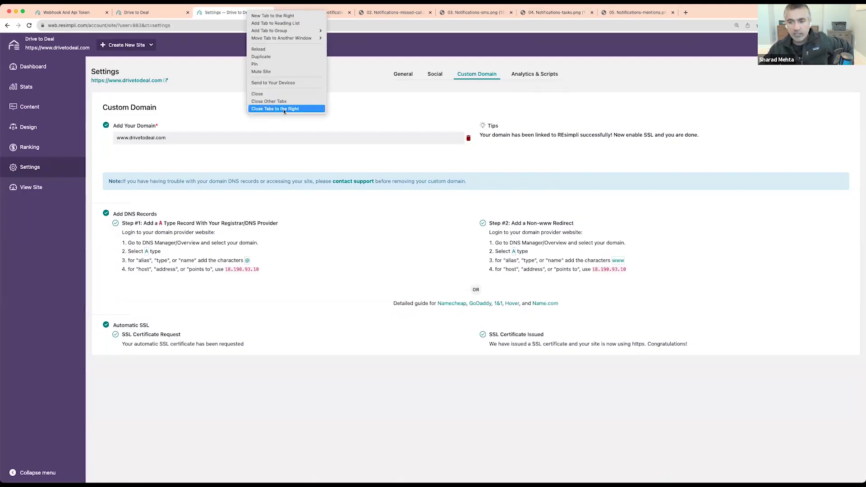
left_click(284, 110)
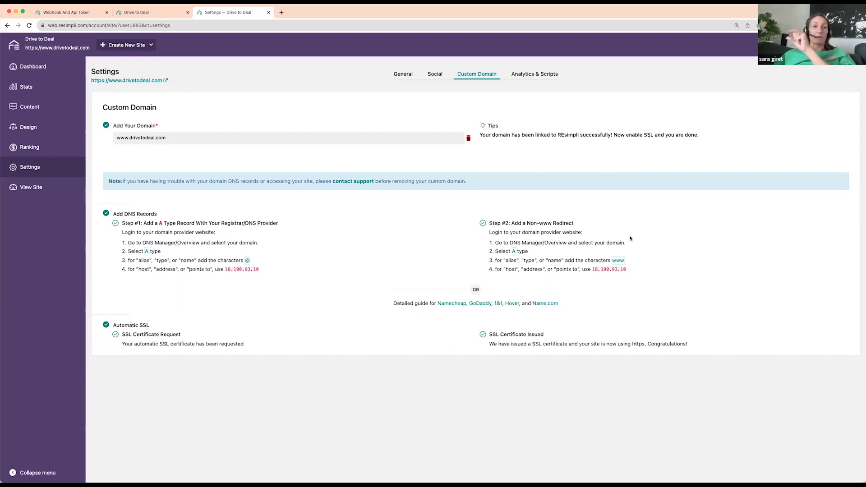
left_click(68, 12)
Step: Open Buyer/Agents, clear the active filter and close the Filter panel to list all 1191 contacts
mouse_move(9, 167)
left_click(40, 165)
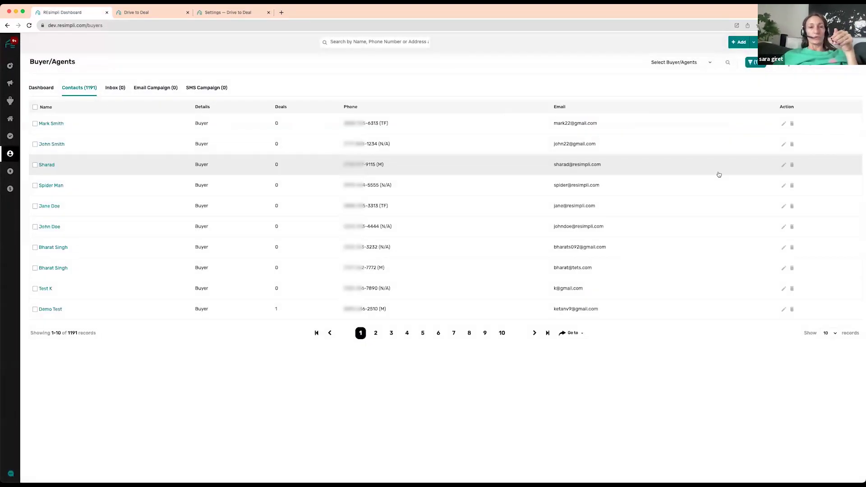
left_click(761, 62)
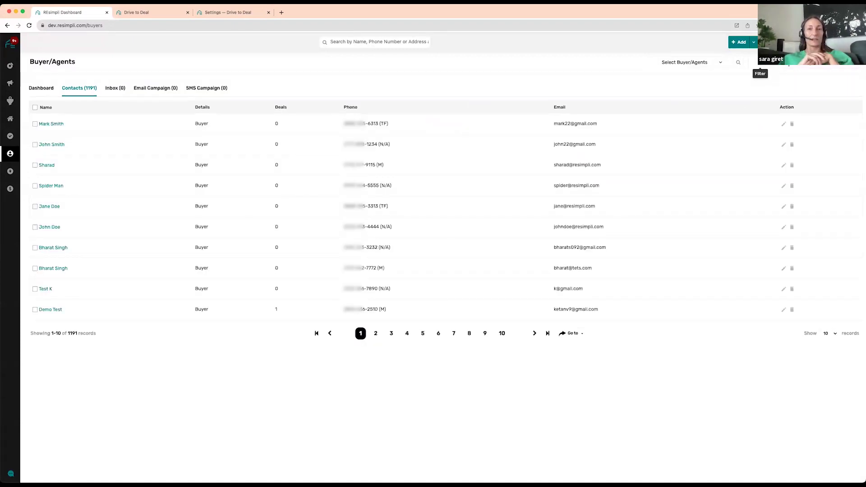
left_click(761, 62)
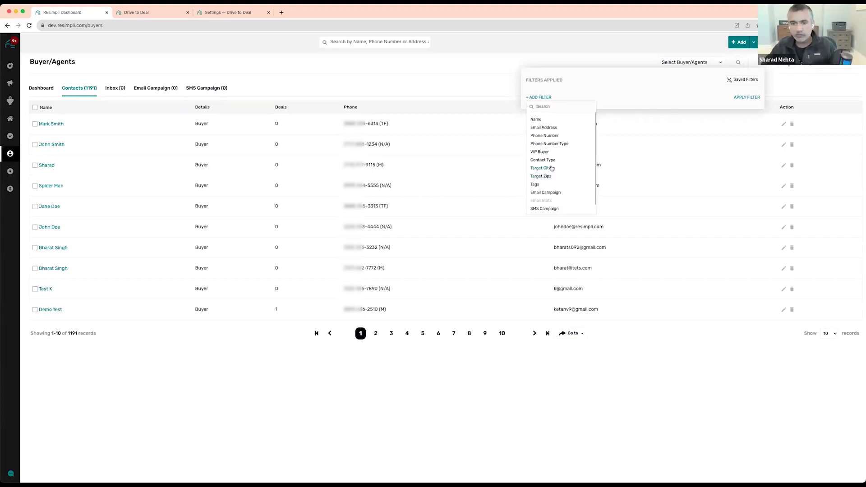
left_click(58, 124)
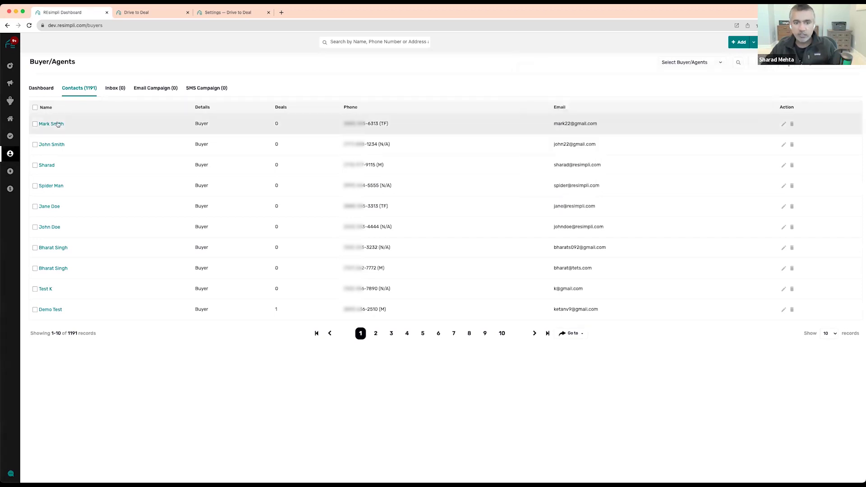
left_click(58, 124)
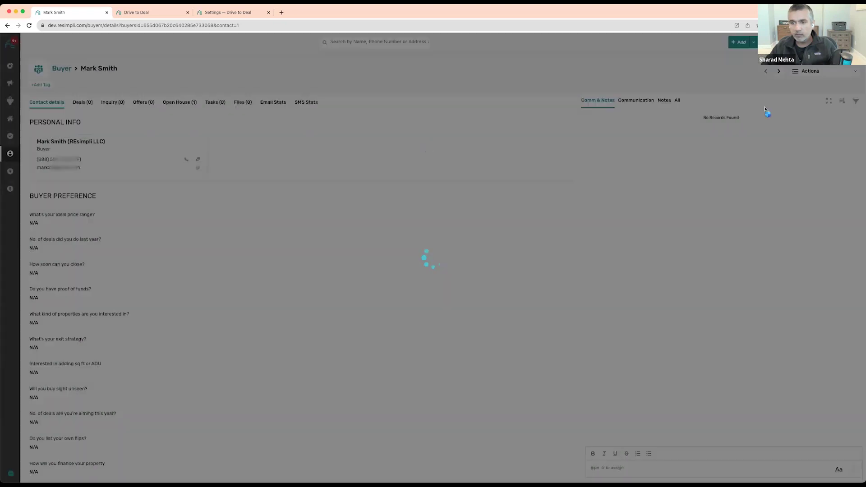
key("super+bracketleft")
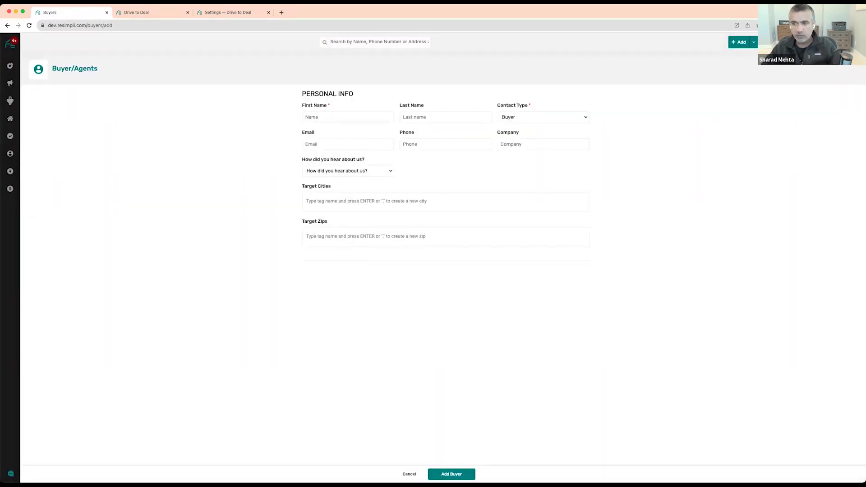
left_click(351, 200)
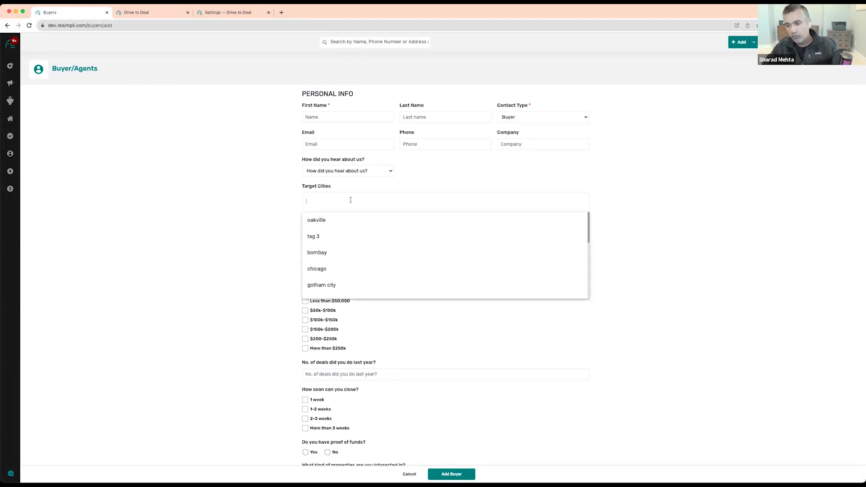
left_click(271, 199)
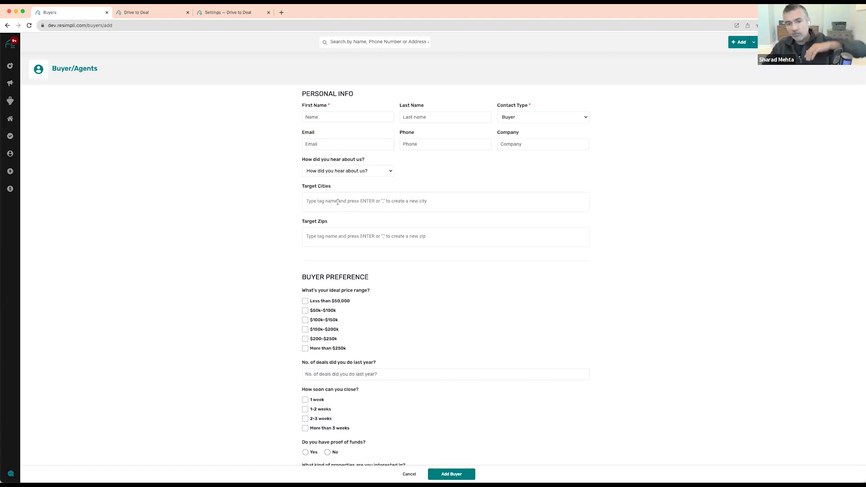
left_click(337, 202)
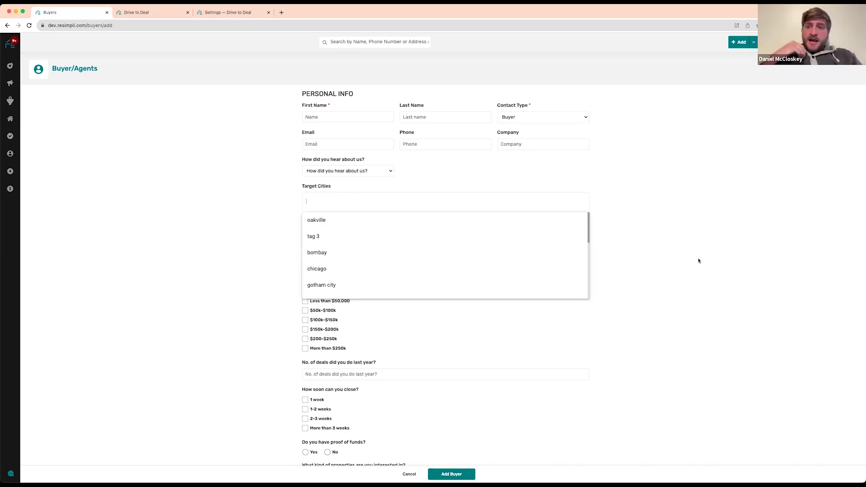
Step: Dismiss the target city suggestions on the Add Buyer form
left_click(644, 206)
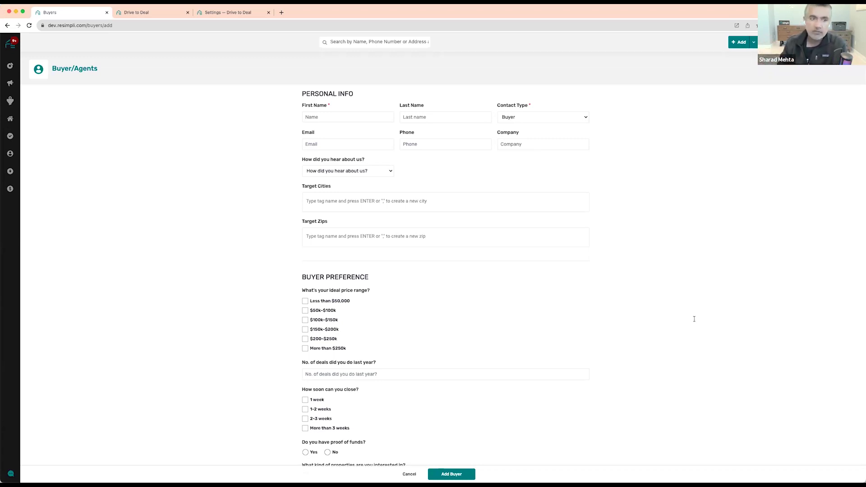
Step: Scroll the drivetodeal.com page to Featured Properties, comparing it with the REsimpli Add Buyer tab
left_click(150, 13)
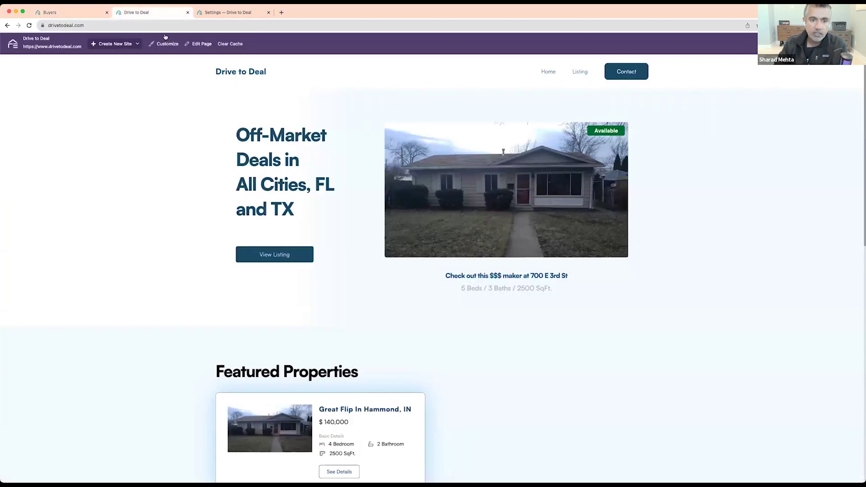
scroll(372, 264, "down", 3)
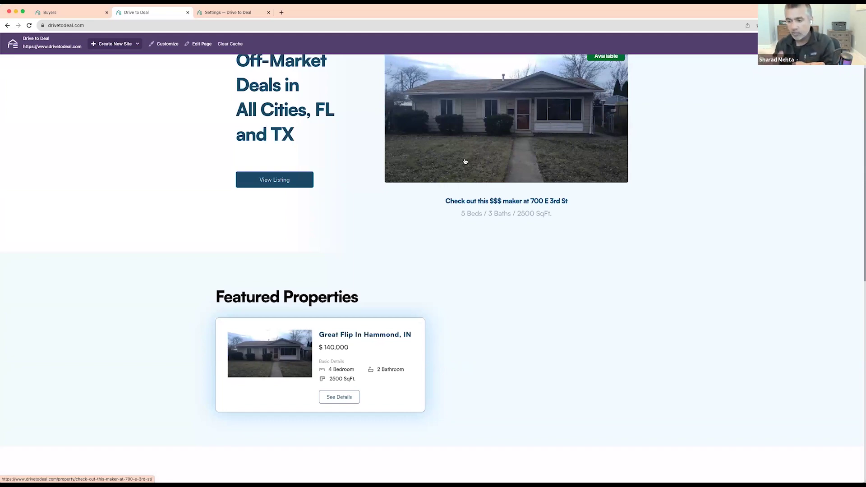
left_click(59, 12)
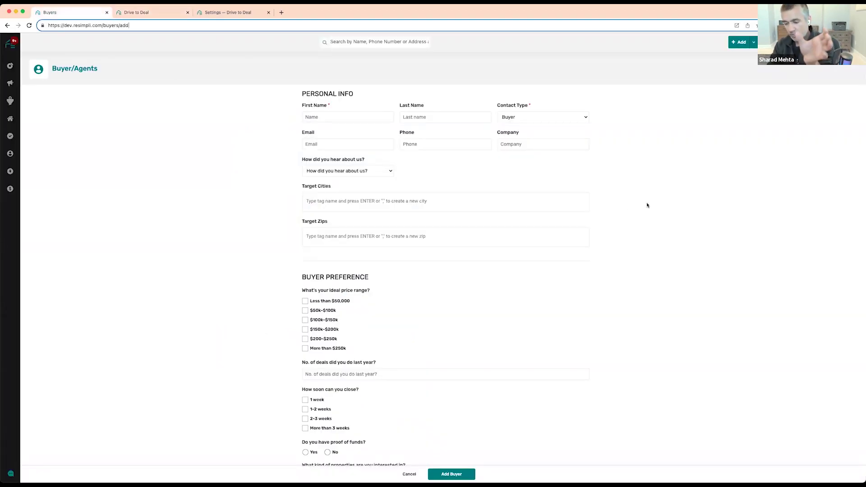
left_click(140, 13)
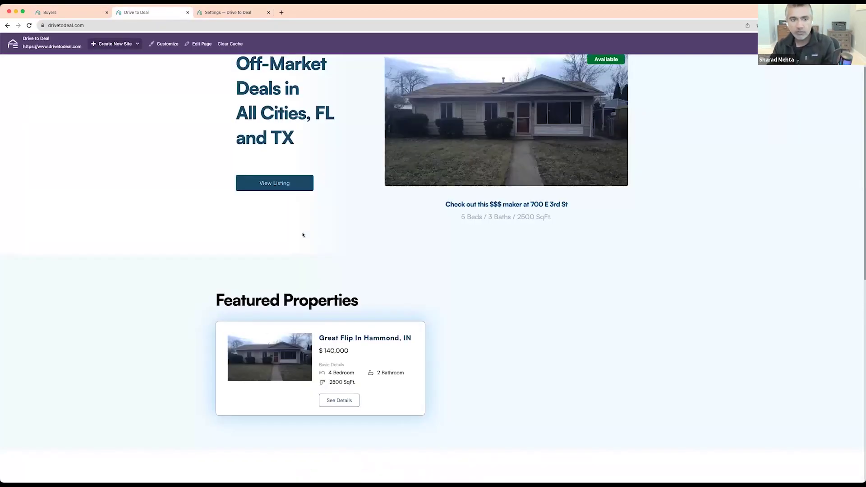
left_click(59, 12)
Step: Open the first Under Contract lead from Active Leads, then go back to the Drive to Deal tab
mouse_move(10, 101)
left_click(56, 115)
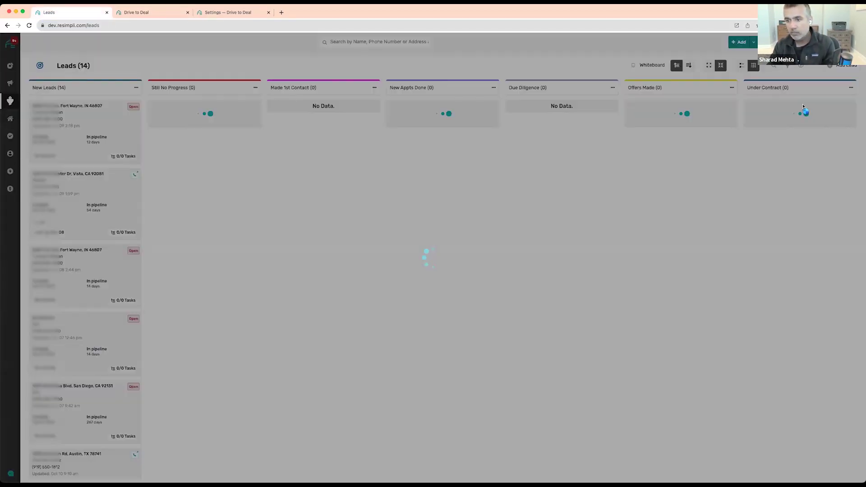
left_click(790, 109)
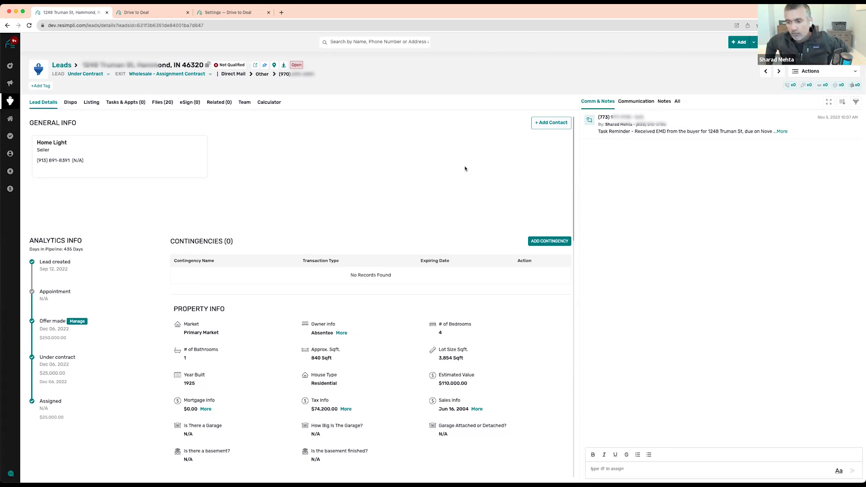
left_click(171, 14)
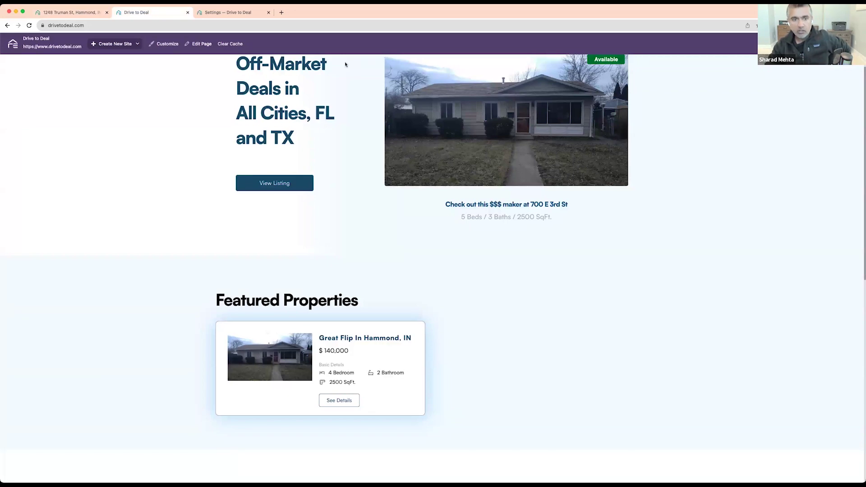
Step: Close the Drive to Deal Settings tab, discard the stray address edit, and reload drivetodeal.com
left_click(142, 21)
type("+")
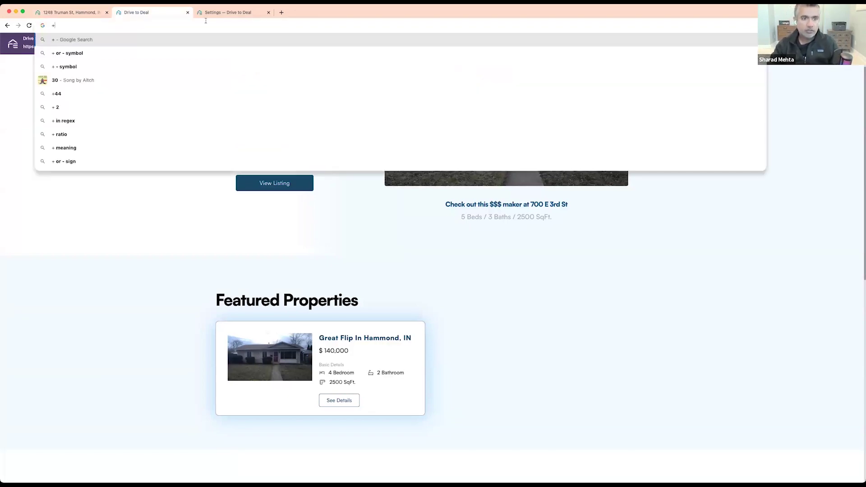
left_click(248, 12)
key("super+w")
key("Escape")
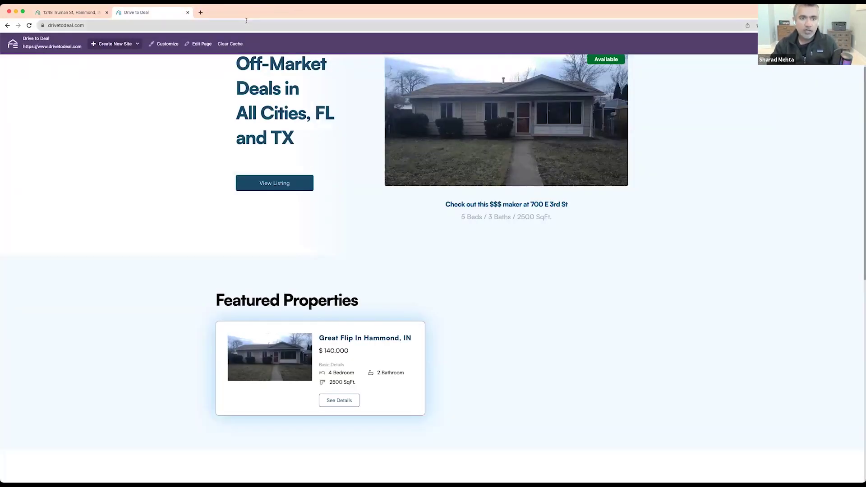
key("Return")
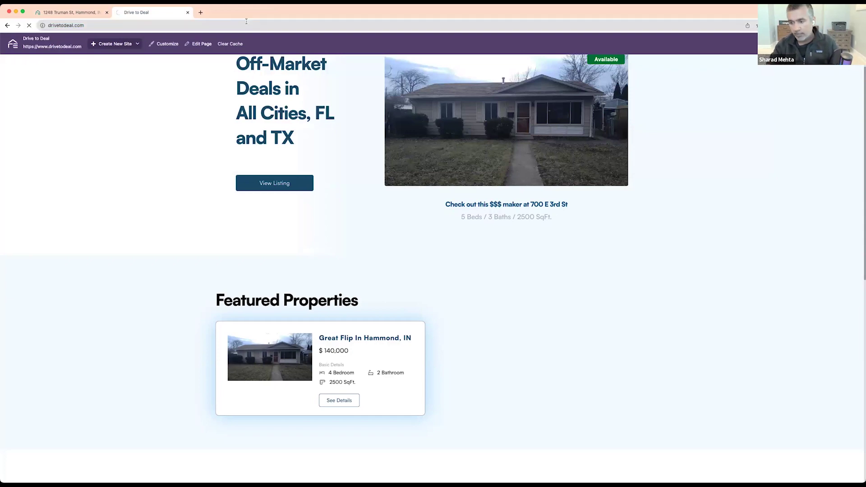